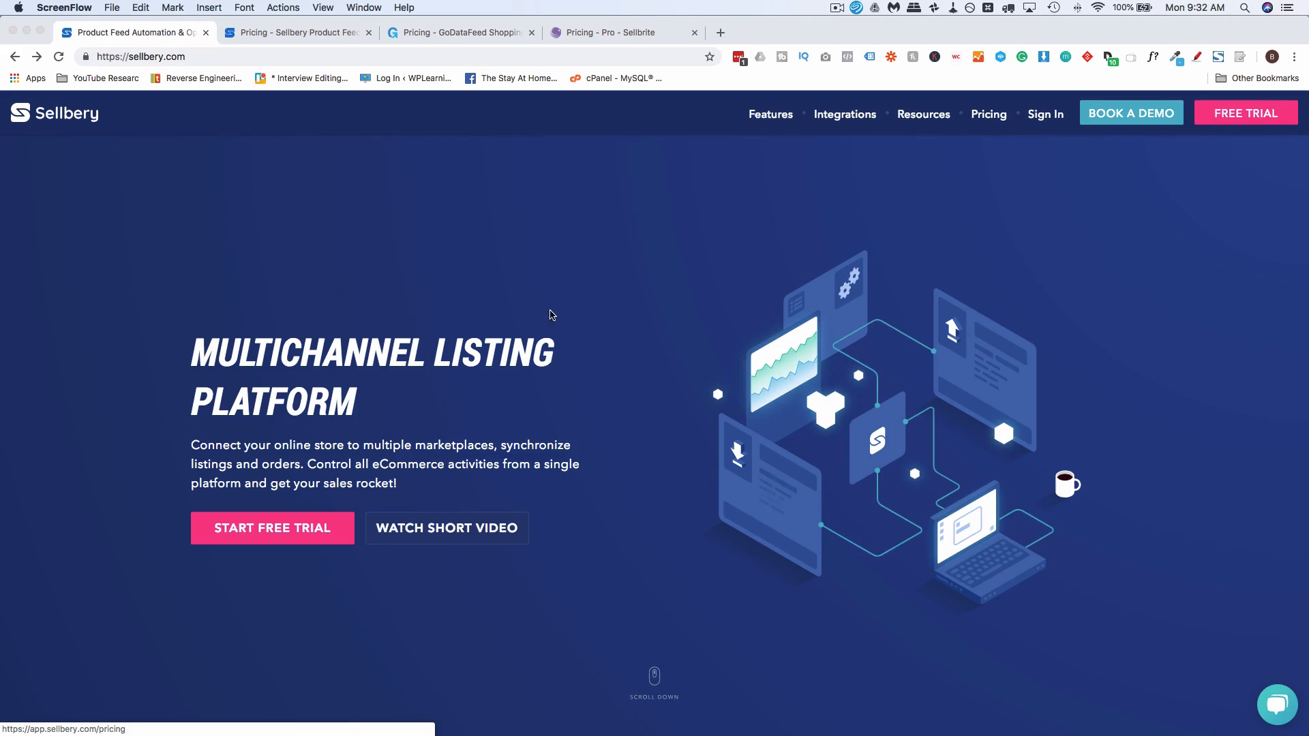
# Examine the Sellbery homepage sections on product feeds, order and inventory management, and supported channels
pyautogui.scroll(-15, 681, 362)
pyautogui.scroll(-20, 682, 360)
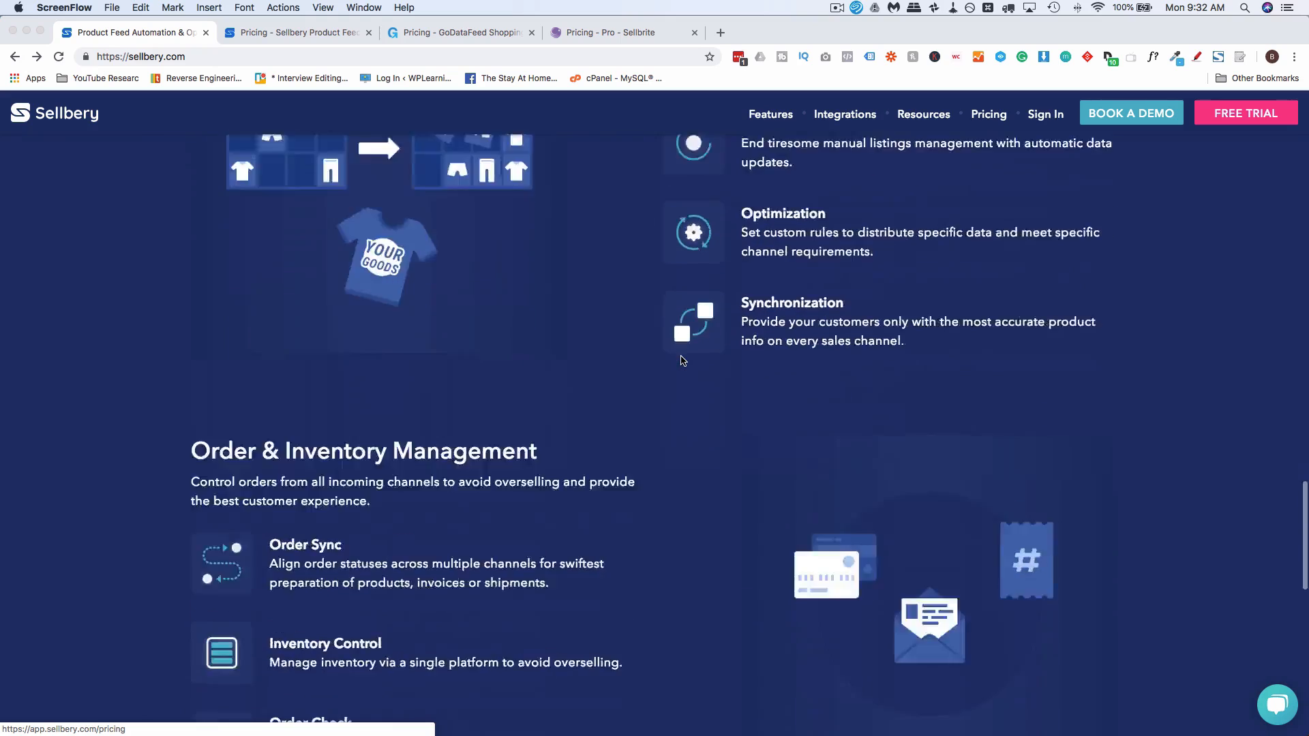
pyautogui.scroll(2, 983, 417)
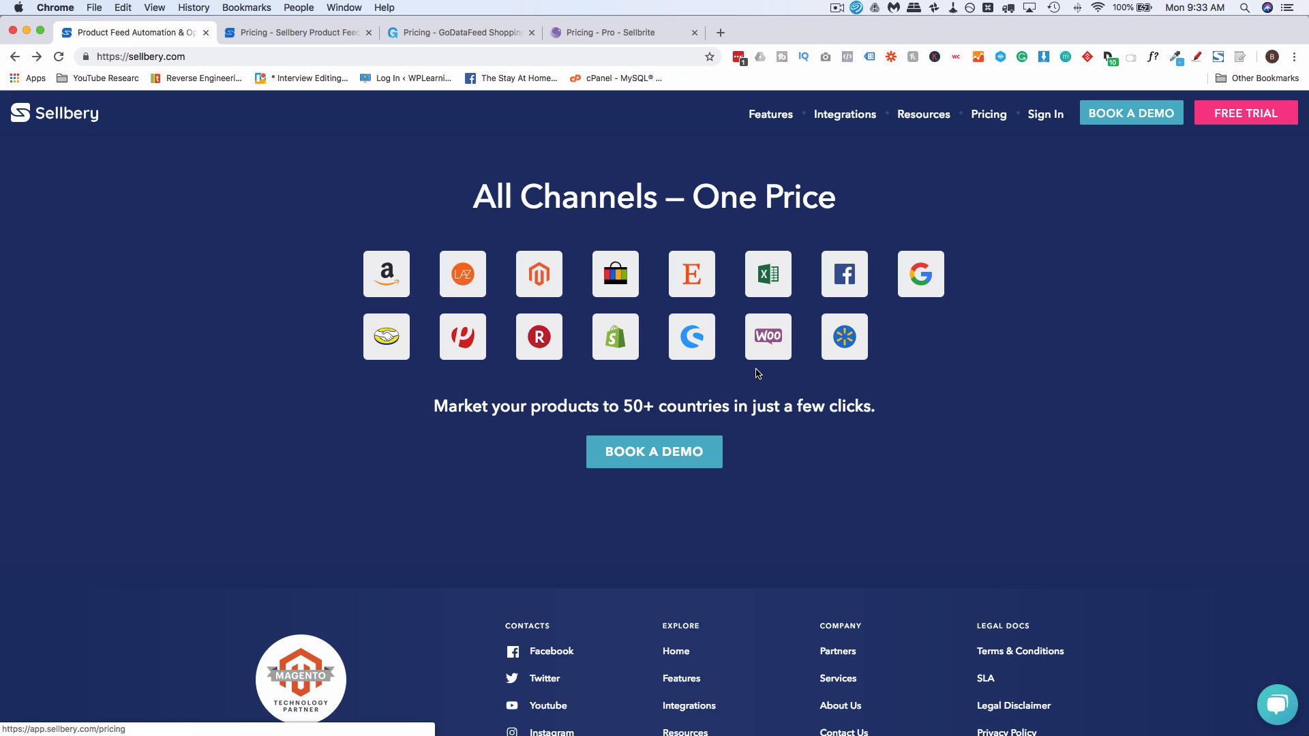
pyautogui.scroll(10, 1132, 504)
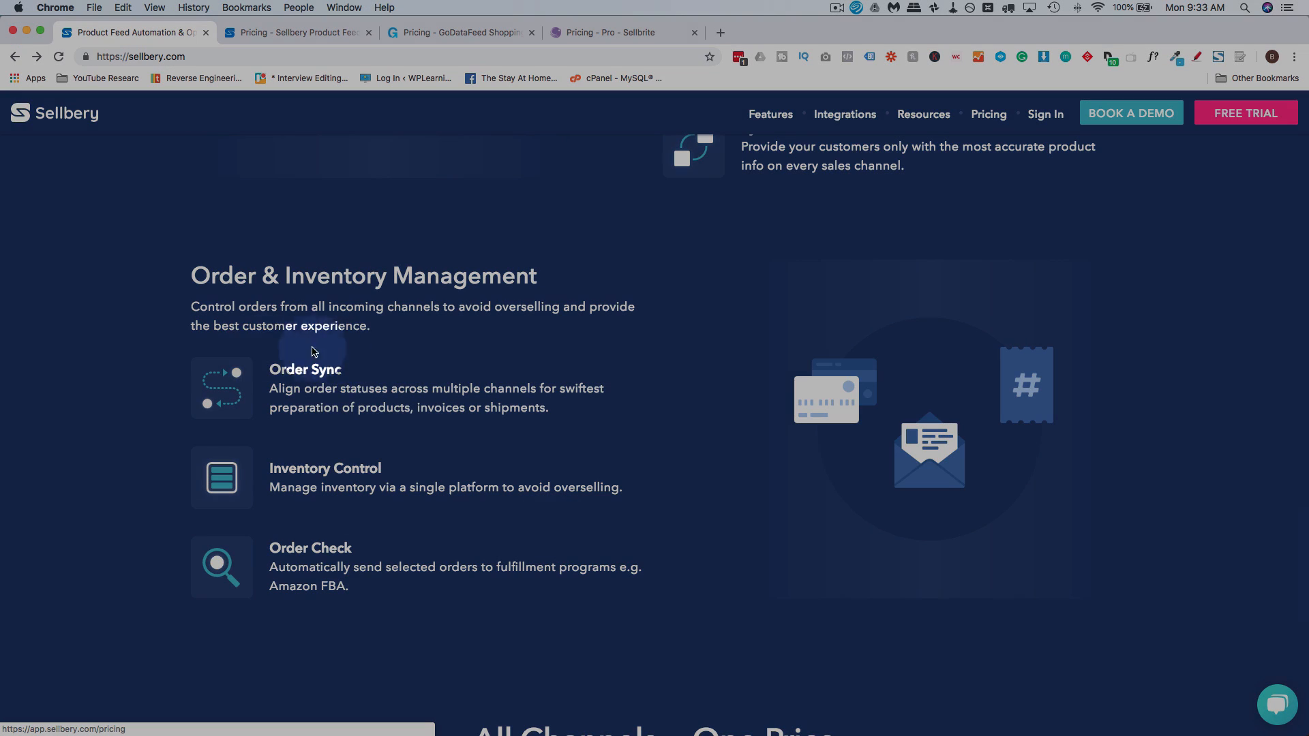
pyautogui.scroll(6, 852, 357)
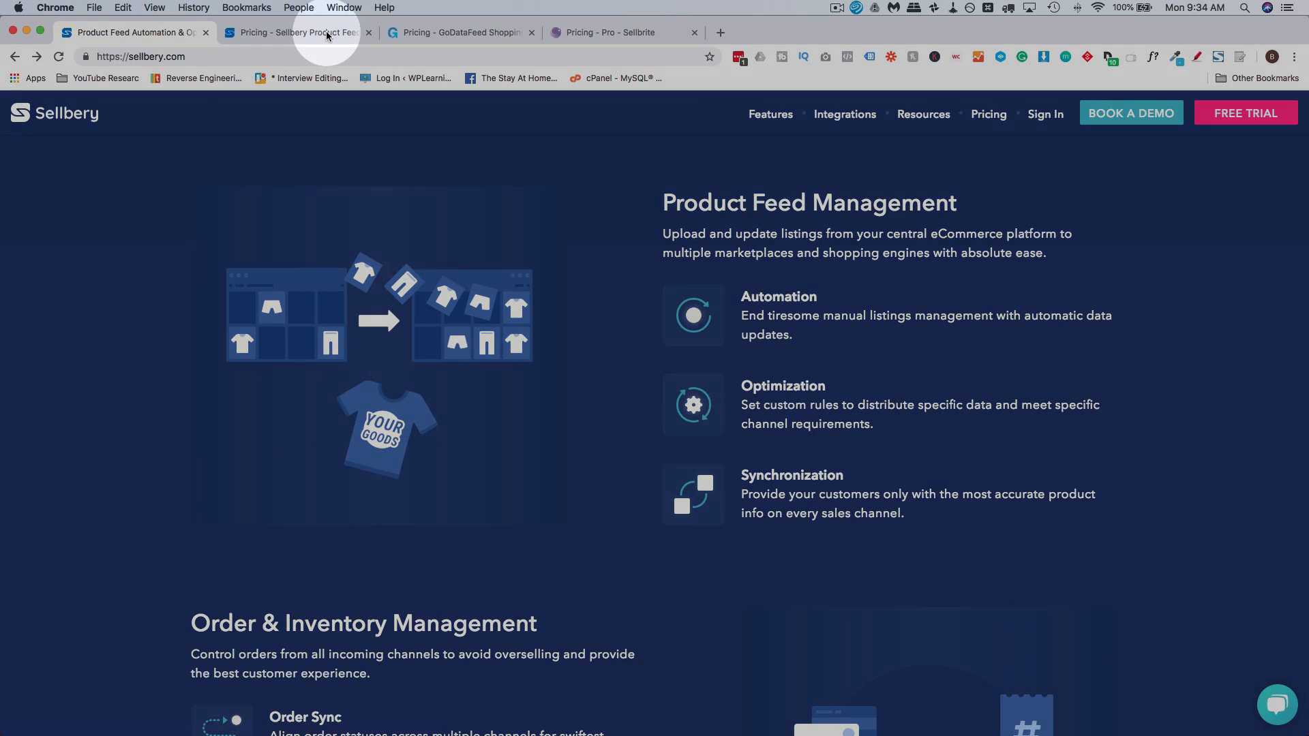
# Review Sellbery's pricing for the 100 SKU plan alongside the homepage list of channels it covers
pyautogui.click(321, 32)
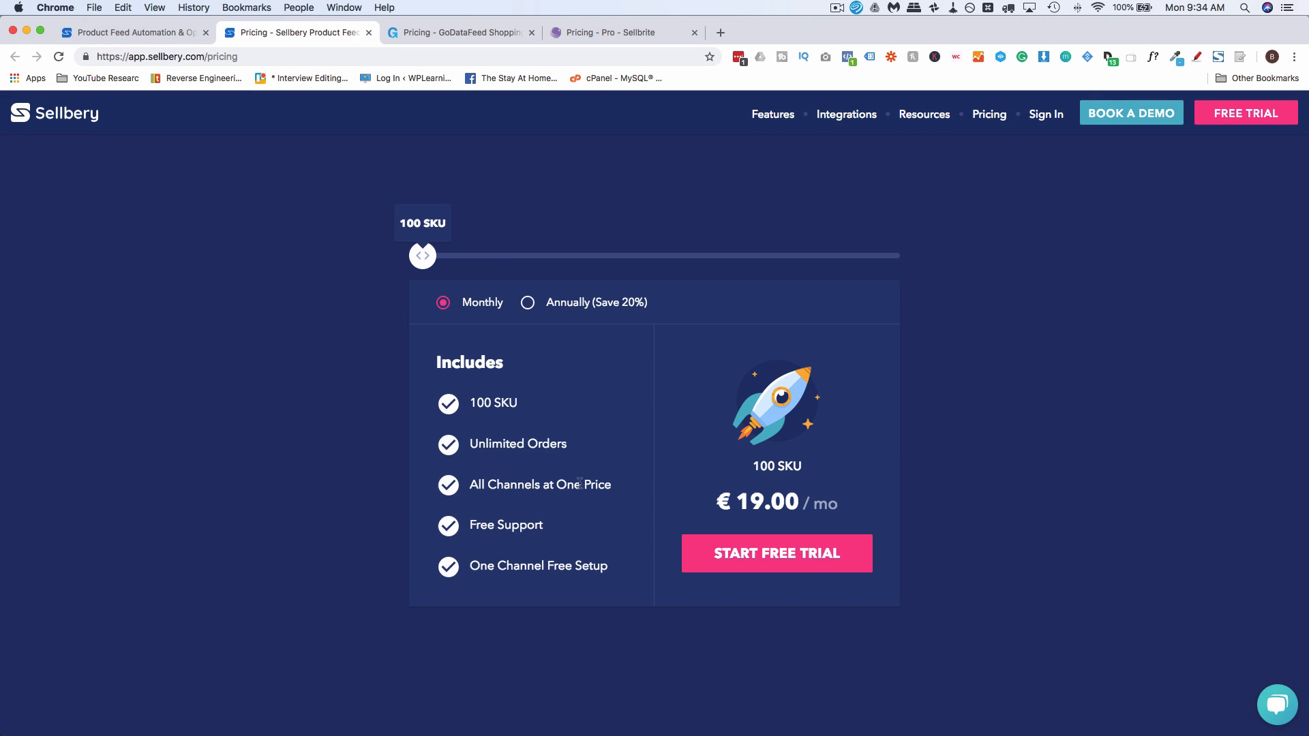
pyautogui.click(102, 32)
pyautogui.scroll(-3, 335, 432)
pyautogui.scroll(-9, 335, 432)
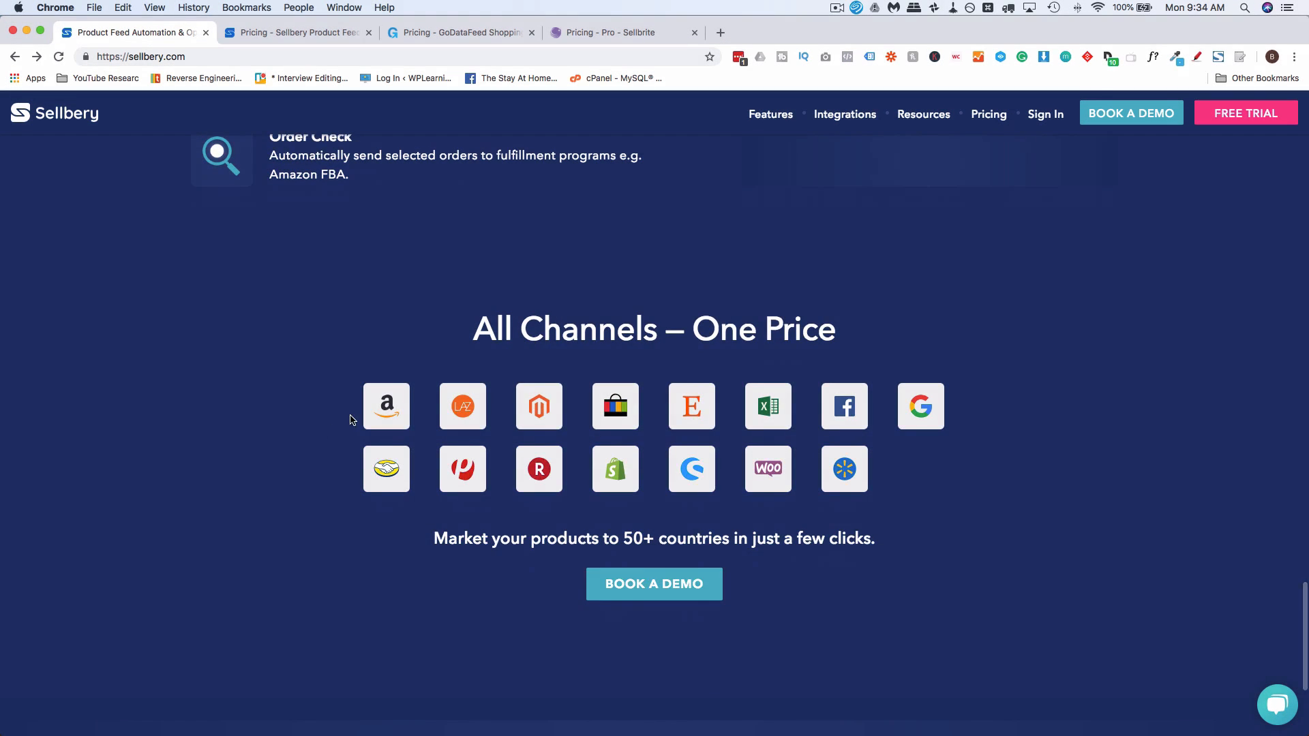
pyautogui.click(314, 32)
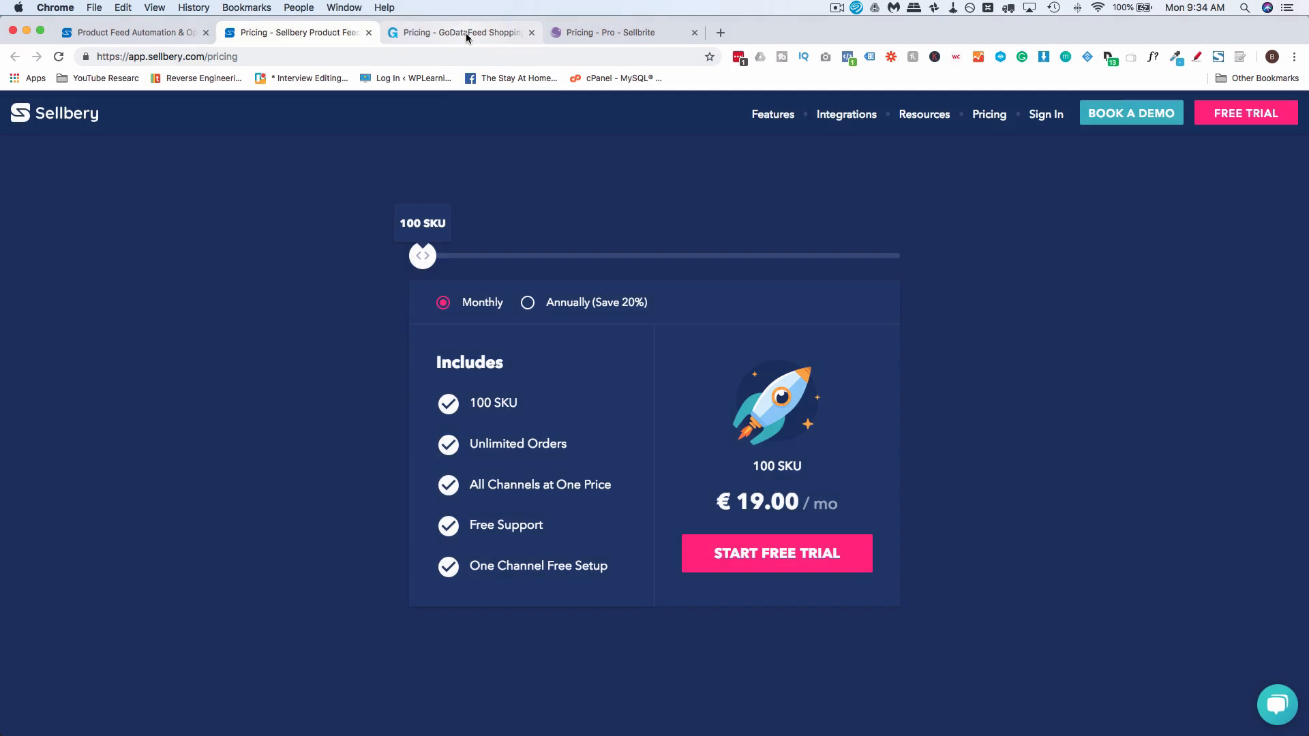
# Compare Sellbery's all-channels offer with the plan limits and prices of GoDataFeed and Sellbrite
pyautogui.click(465, 33)
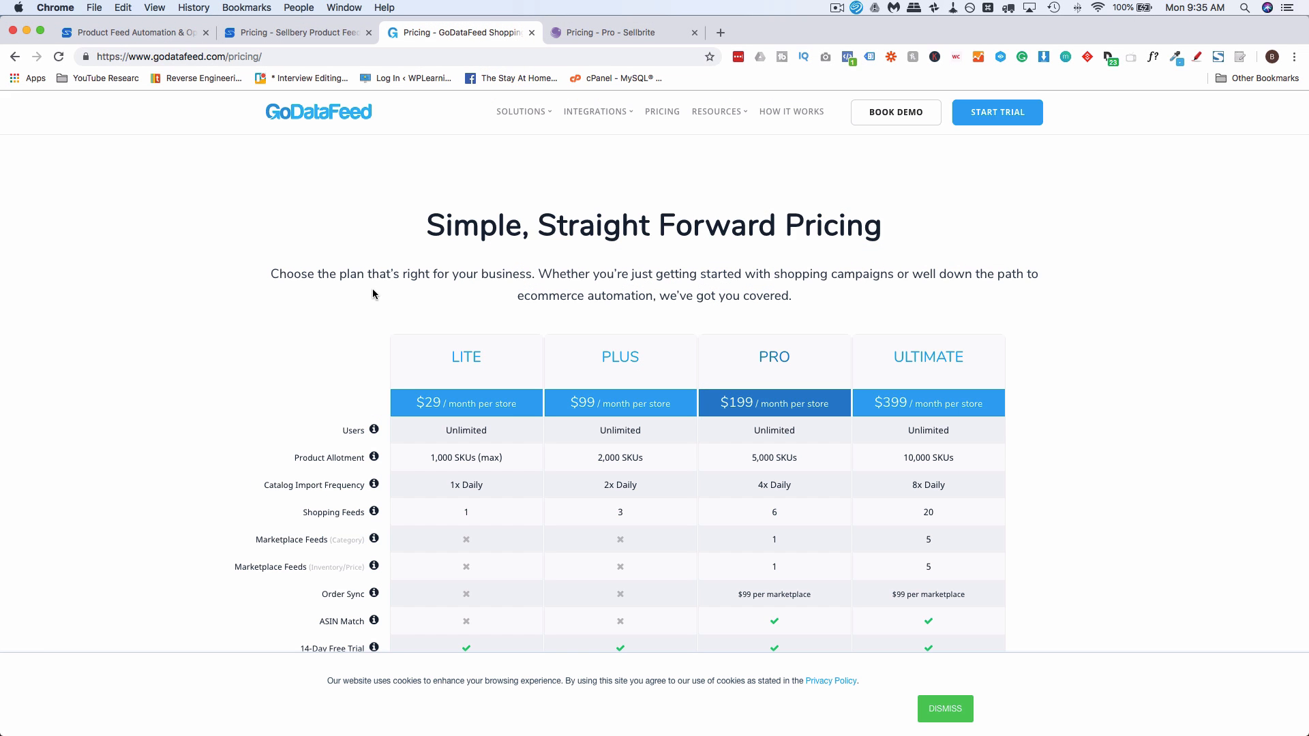
pyautogui.scroll(-3, 373, 294)
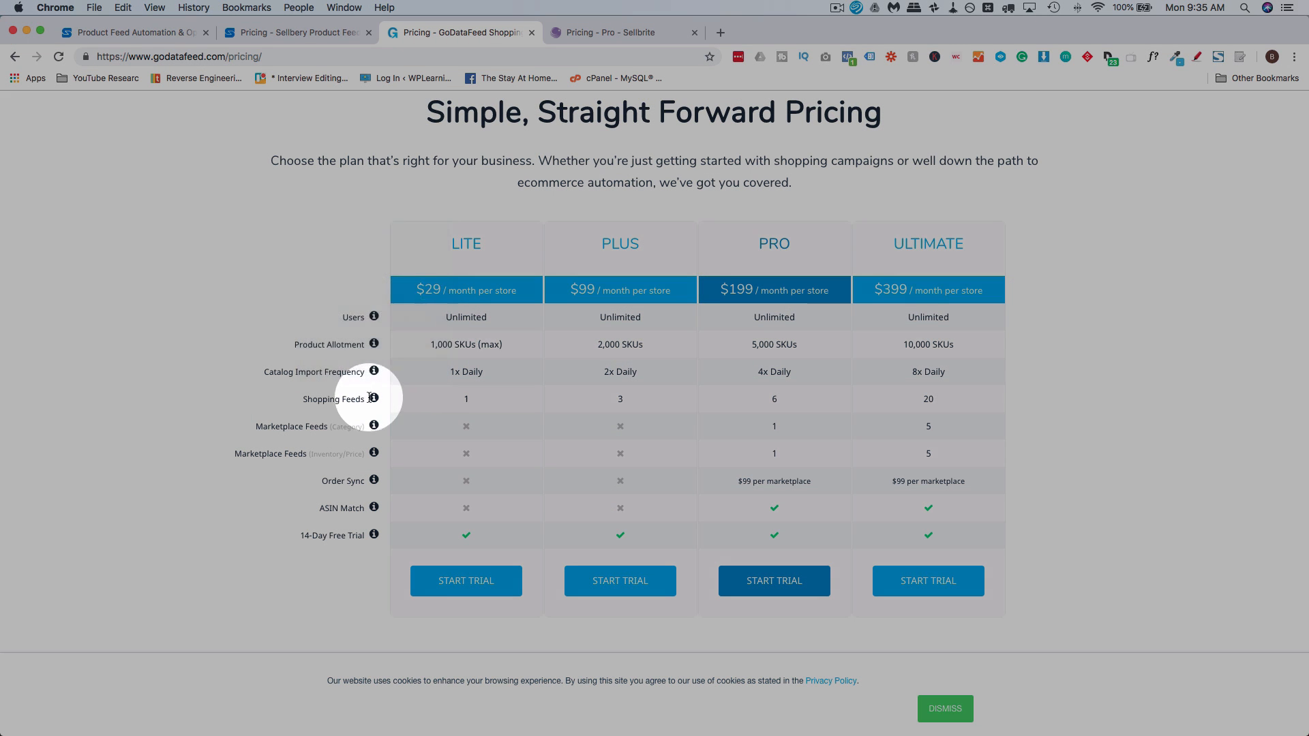
pyautogui.moveTo(375, 399)
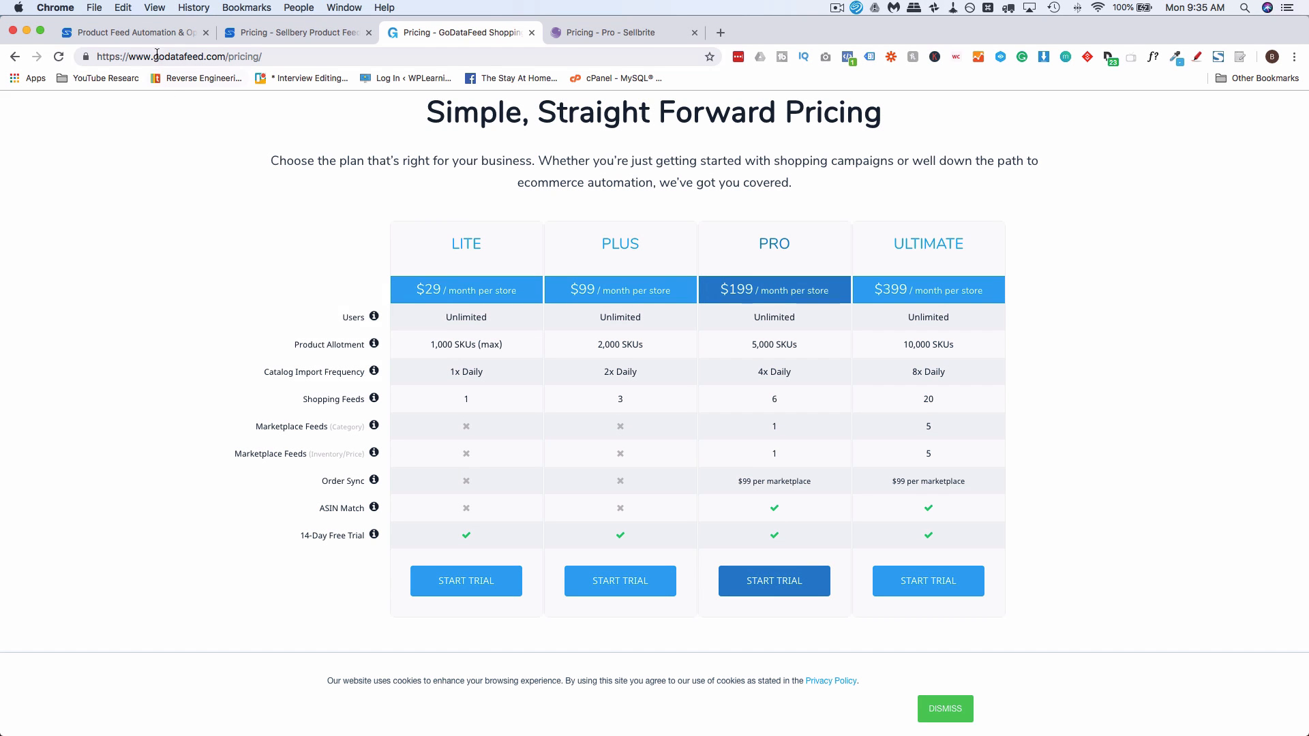
pyautogui.click(154, 34)
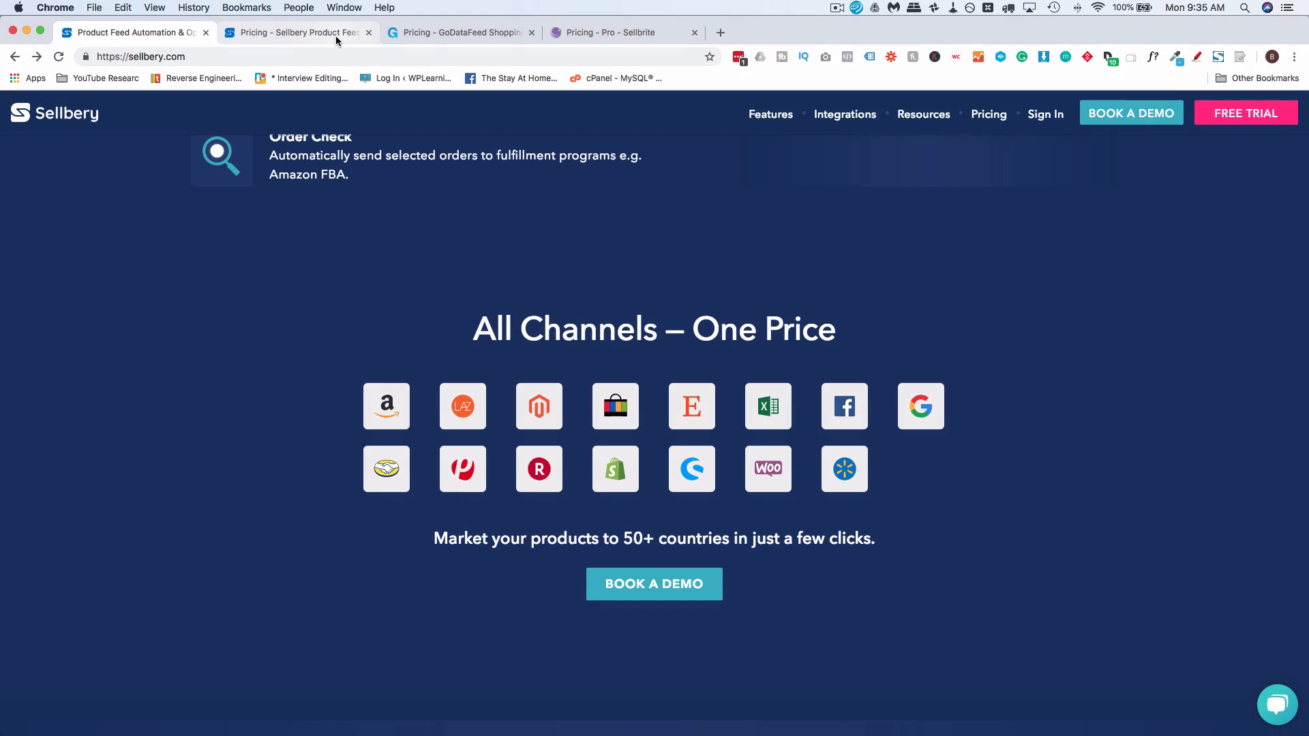
pyautogui.click(453, 32)
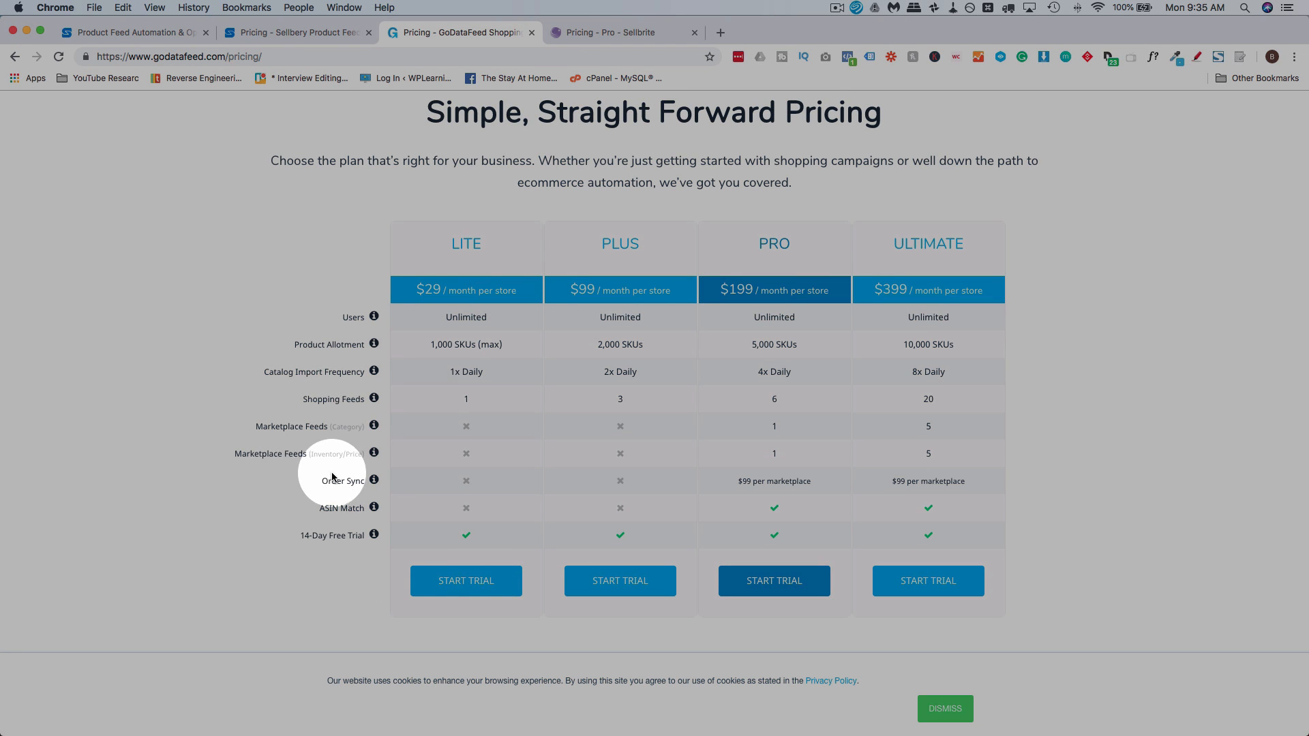
pyautogui.moveTo(377, 490)
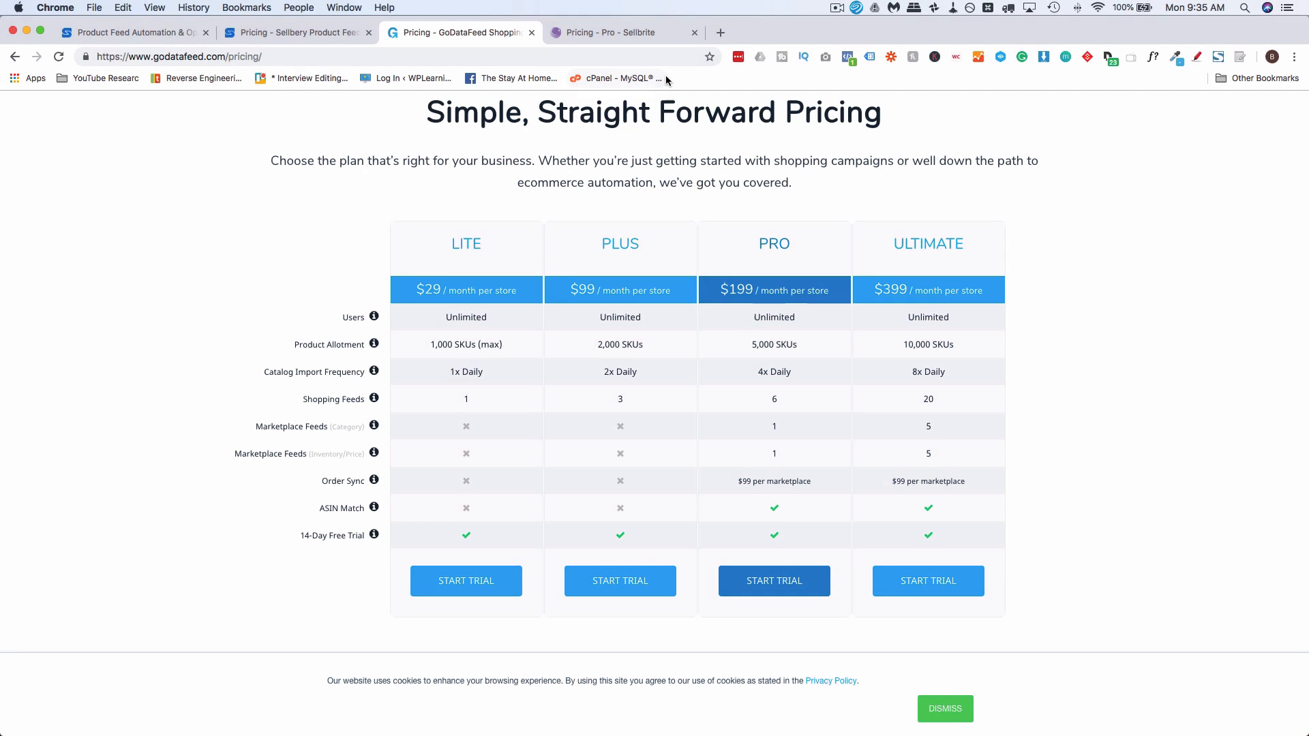
pyautogui.click(655, 35)
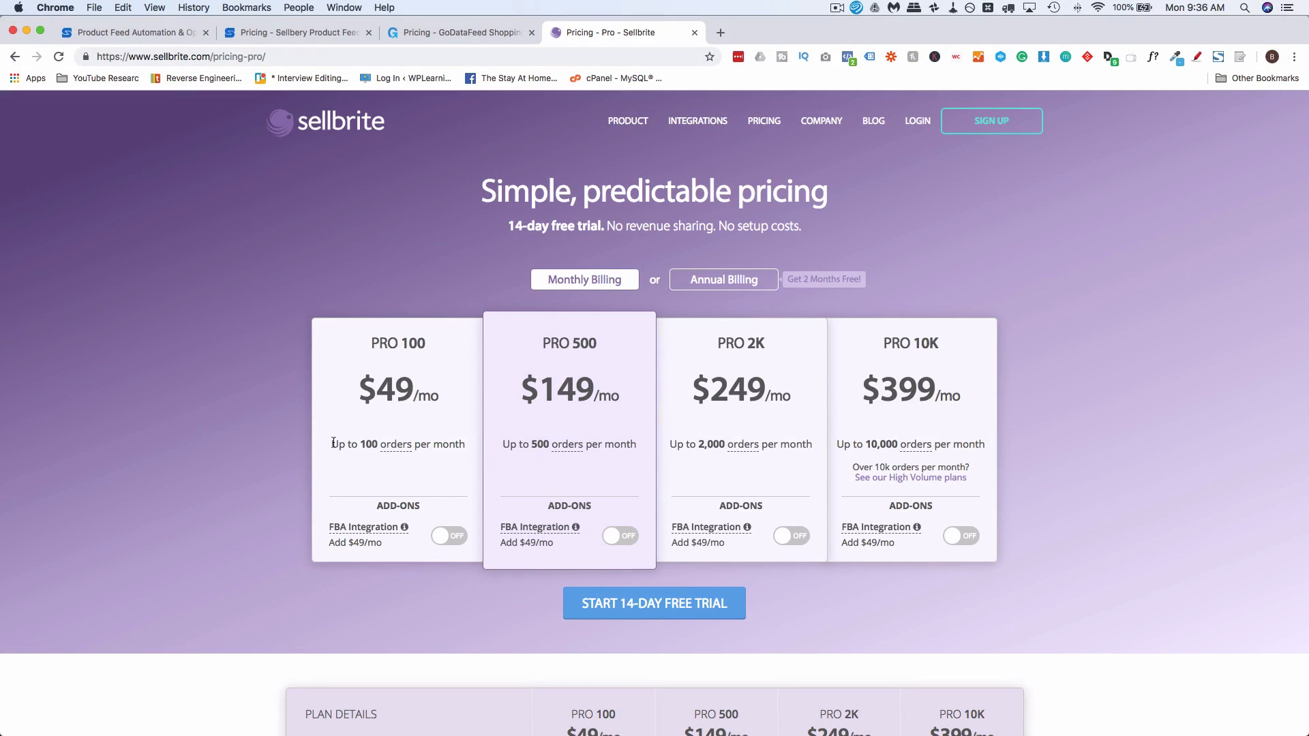
pyautogui.moveTo(395, 444)
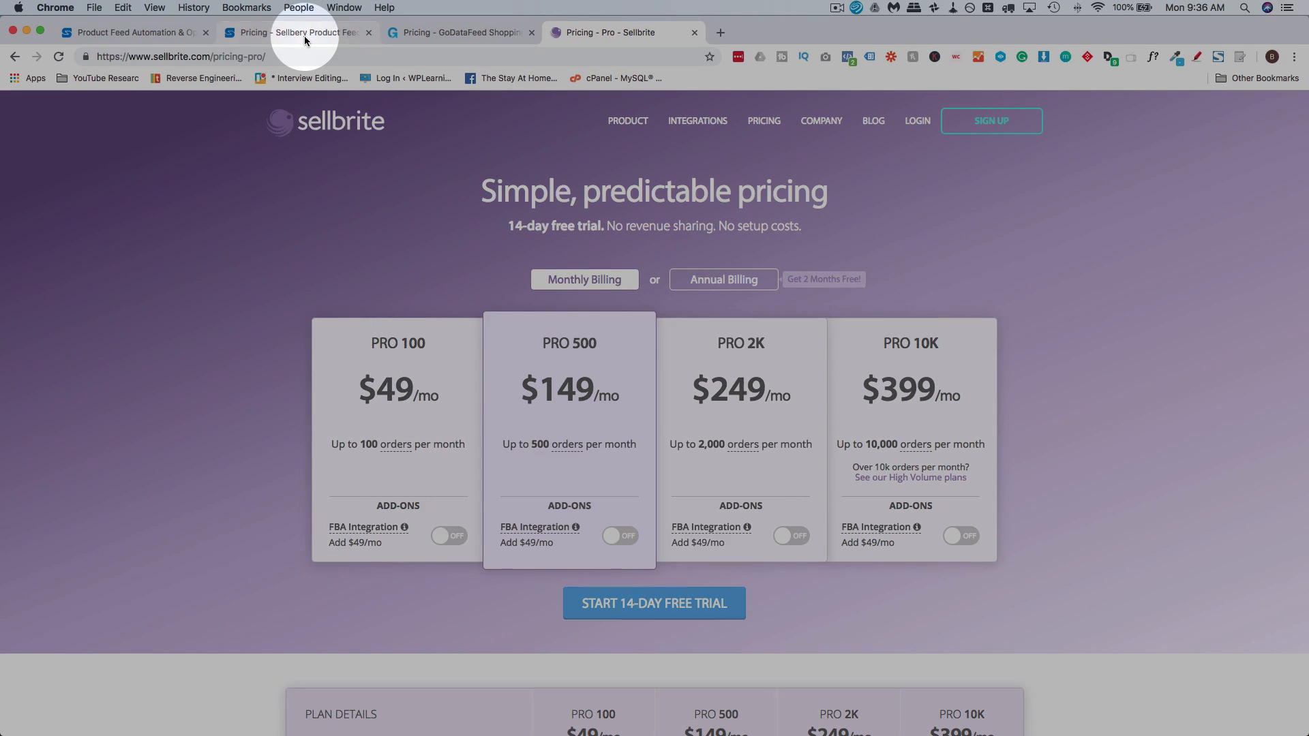
# Return to Sellbery's pricing and set the monthly plan size to 12500 SKU
pyautogui.click(304, 35)
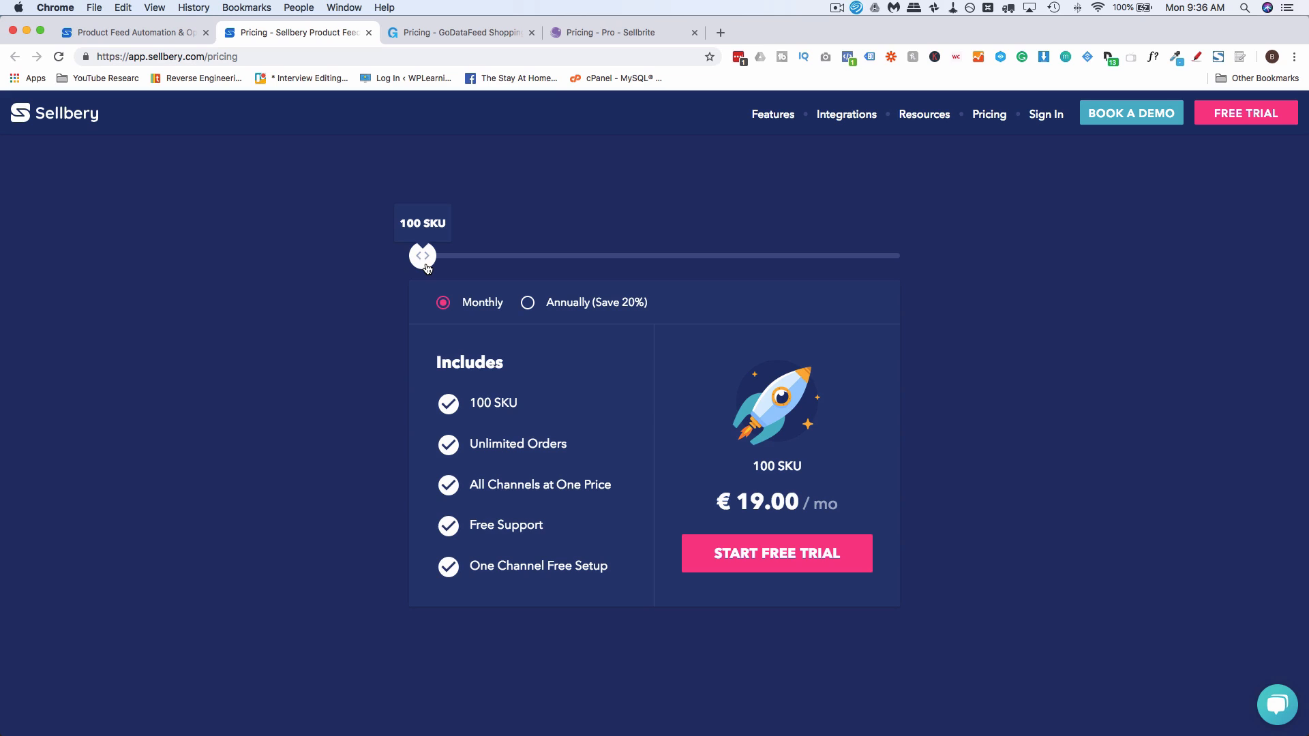
pyautogui.moveTo(426, 267); pyautogui.dragTo(804, 259)
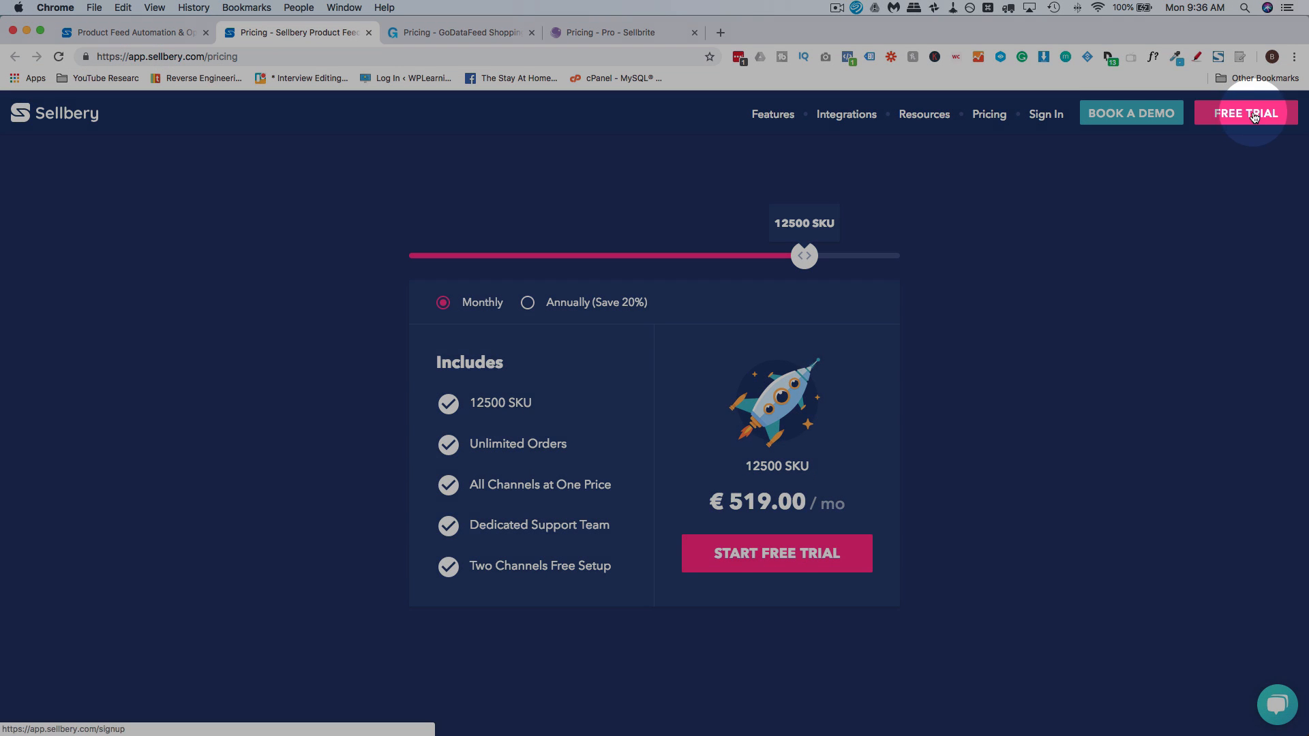
# Open Sellbery's free trial sign-up form, go through its name, email and password fields, and agree to the Terms and Conditions
pyautogui.click(1254, 116)
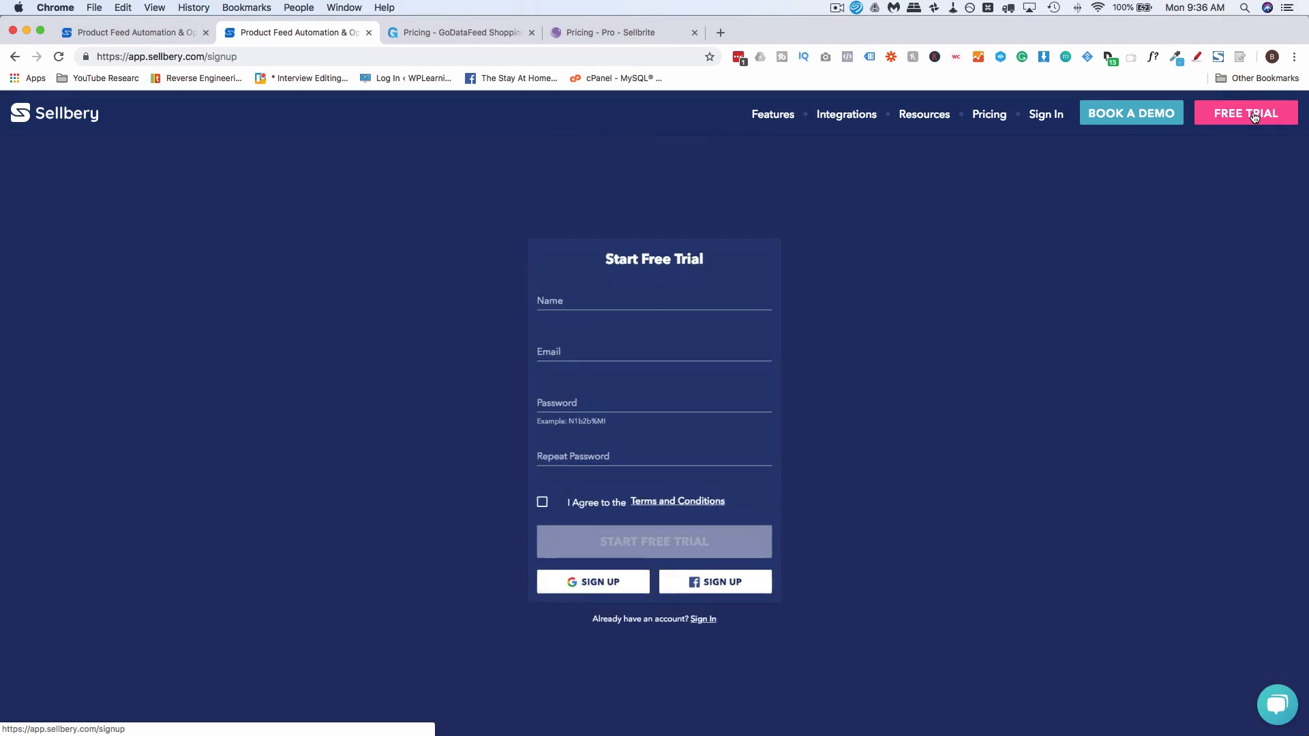
pyautogui.click(540, 281)
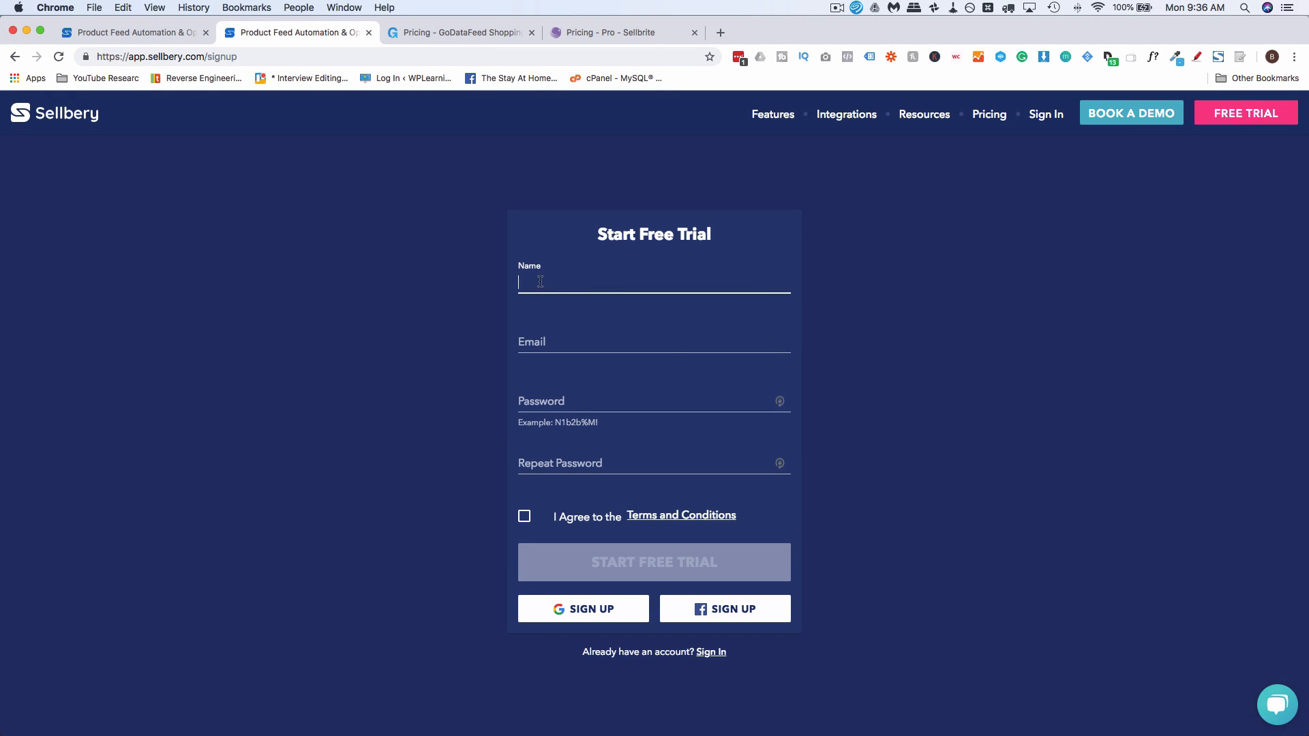
pyautogui.click(542, 340)
pyautogui.click(557, 397)
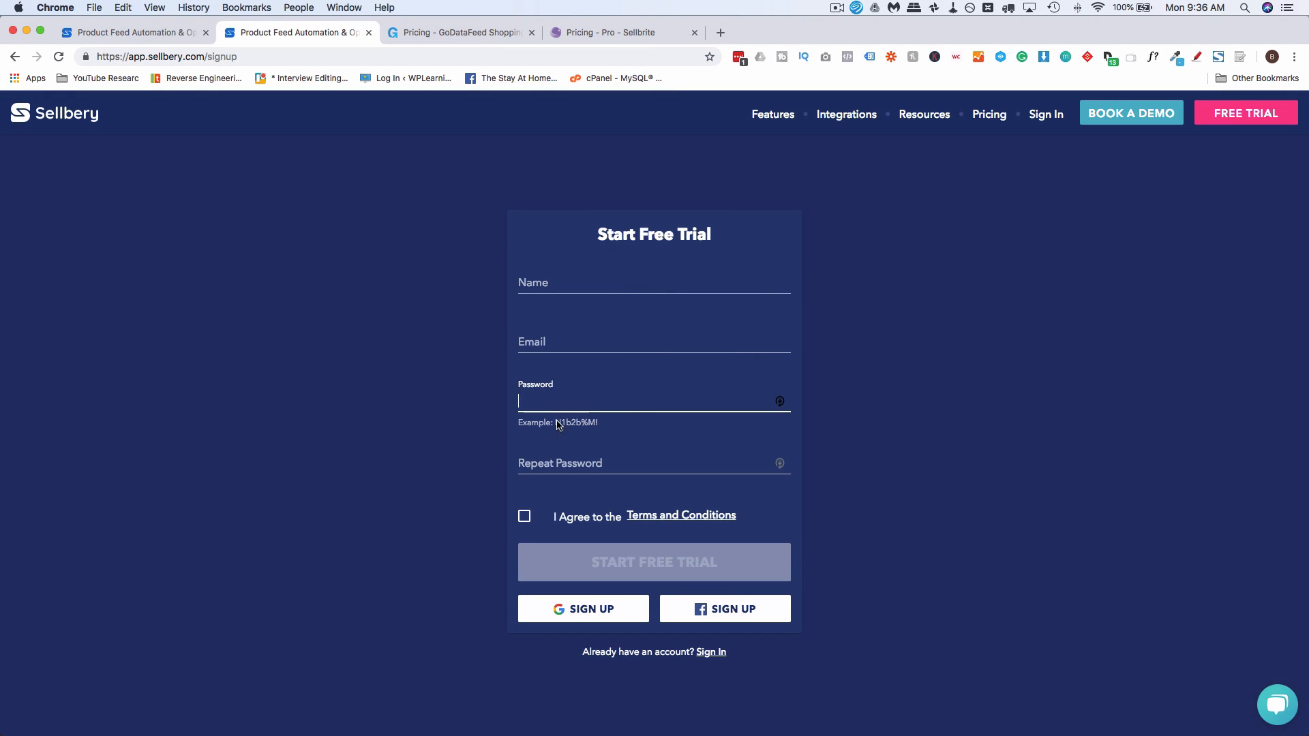
pyautogui.click(554, 463)
pyautogui.click(525, 518)
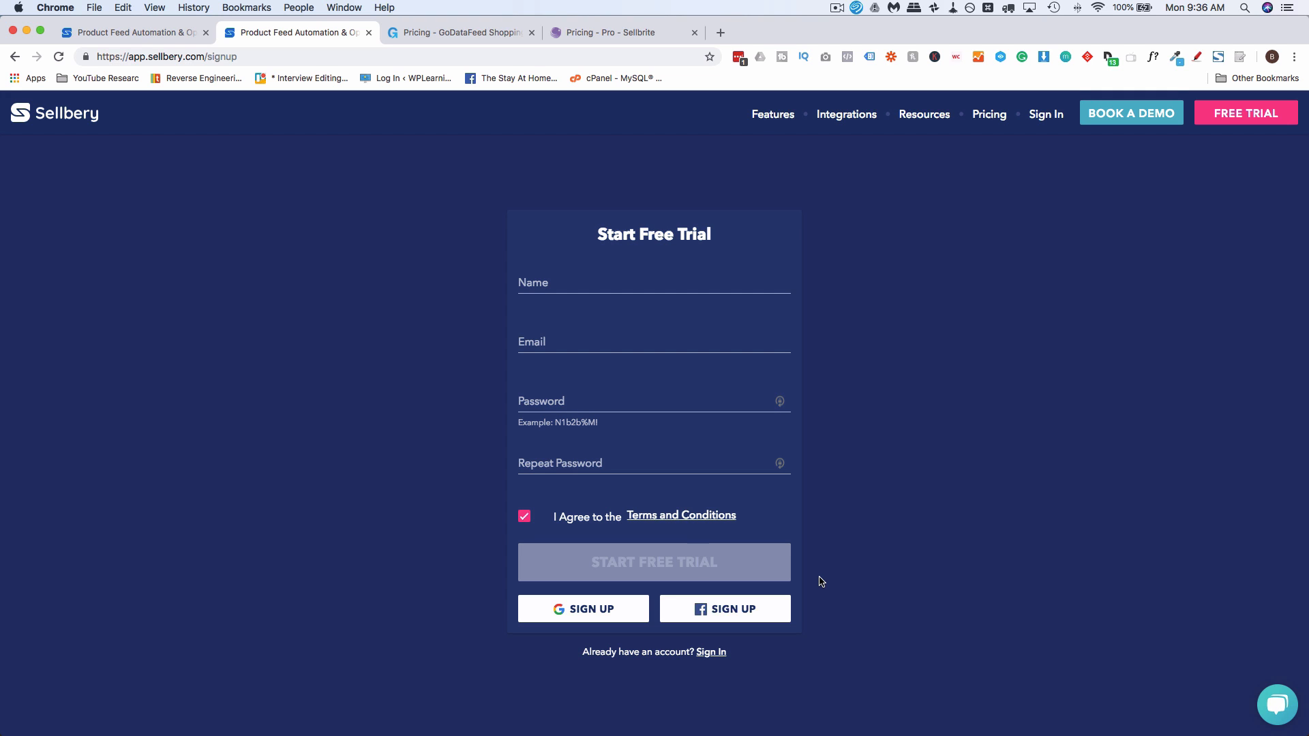
# Bring the Sellbery dashboard into the browser window and close the leftover sign-up page and the GoDataFeed and Sellbrite pricing pages
pyautogui.moveTo(658, 111); pyautogui.dragTo(318, 35)
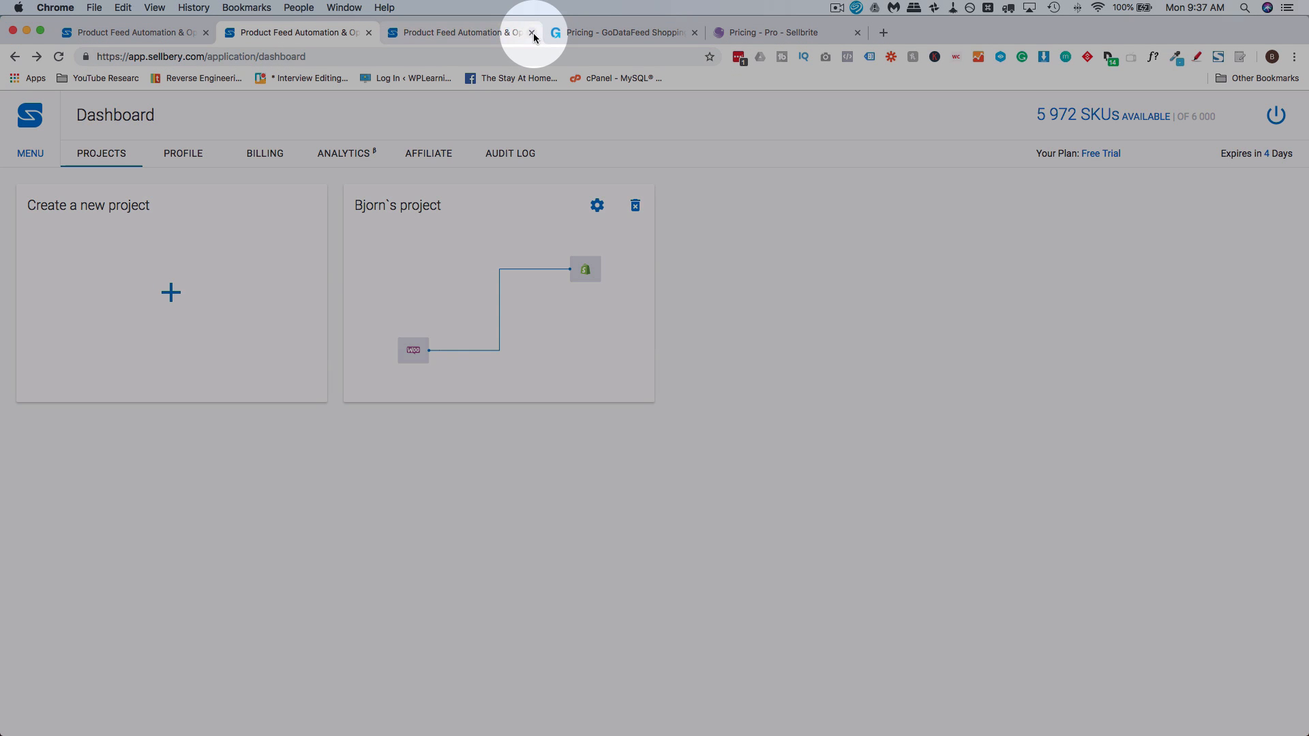
pyautogui.click(532, 33)
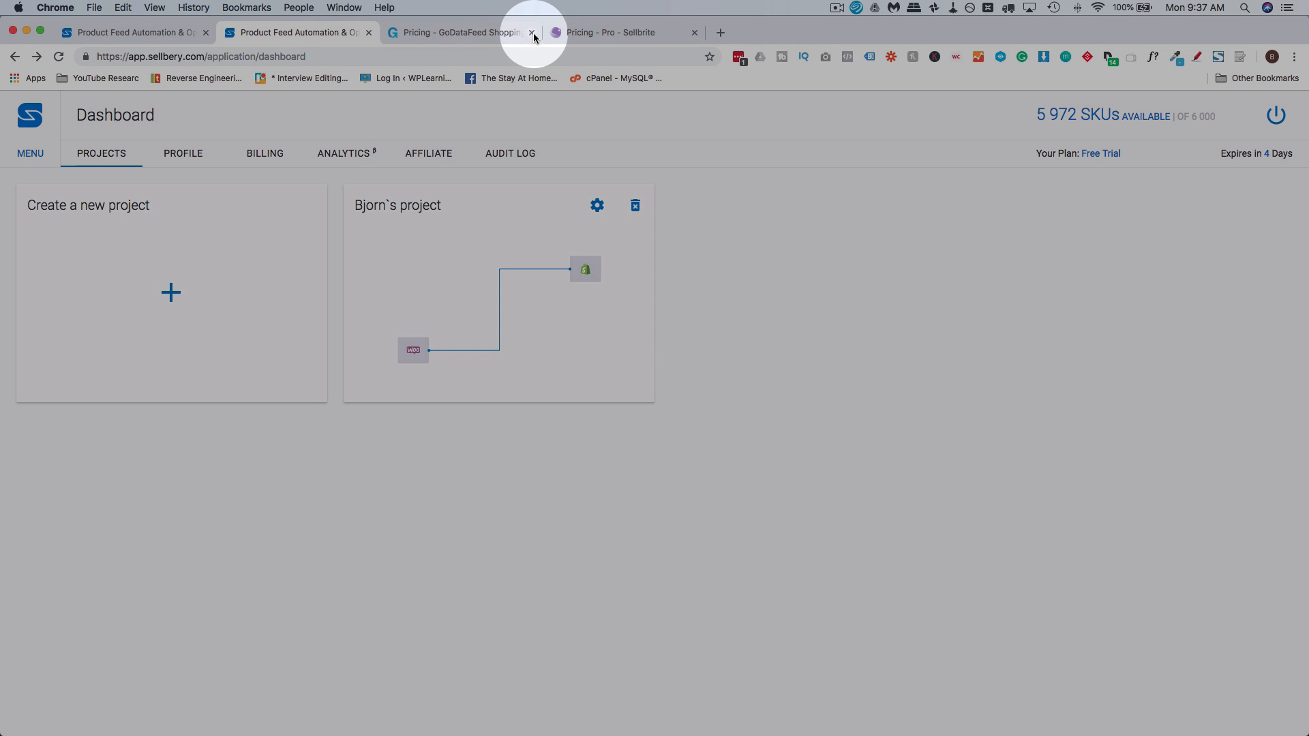
pyautogui.click(533, 33)
pyautogui.click(533, 33)
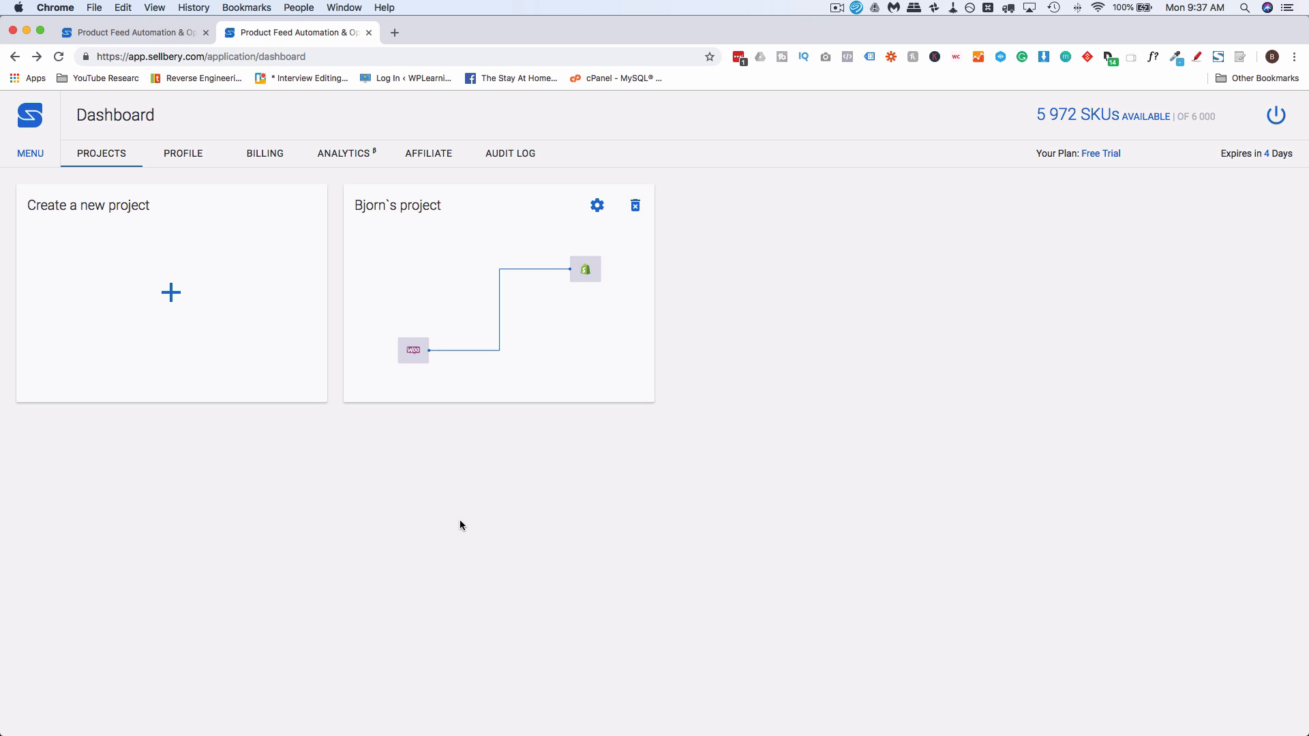
# Create a new project and place WooCommerce on its scheme as an import point
pyautogui.click(103, 156)
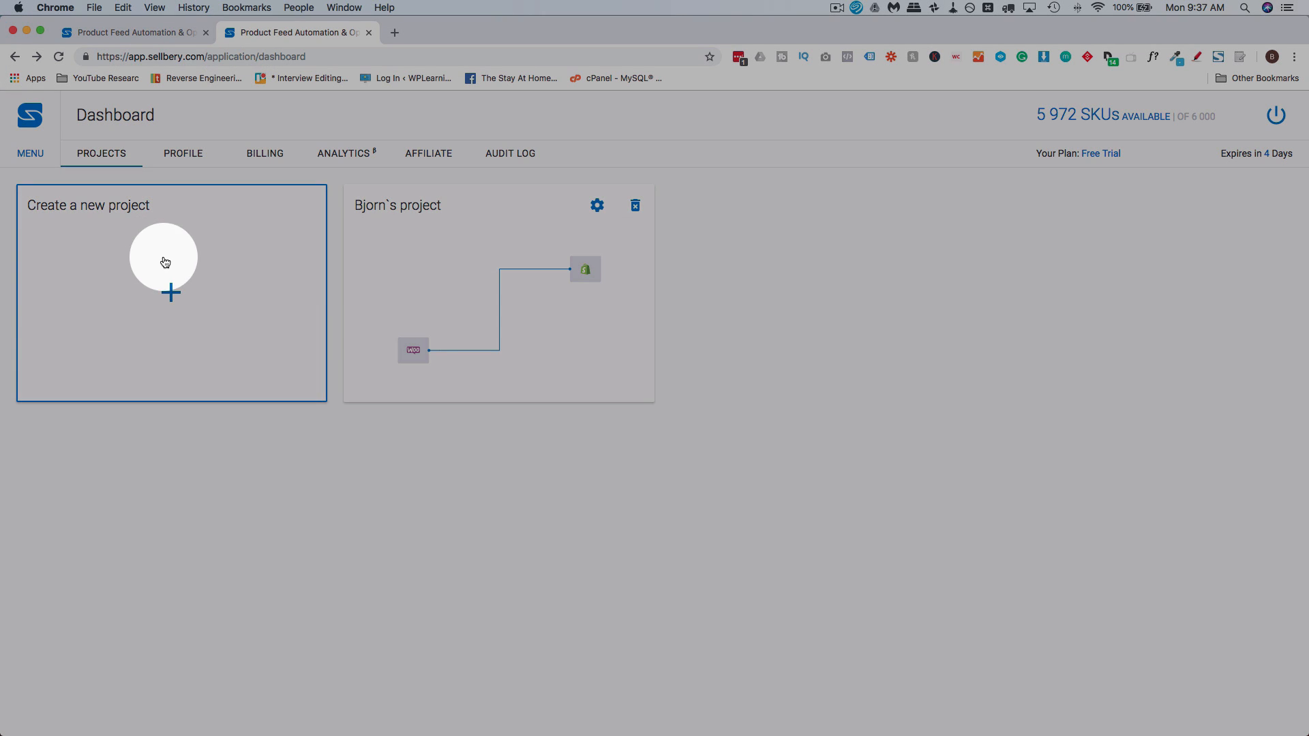
pyautogui.click(166, 261)
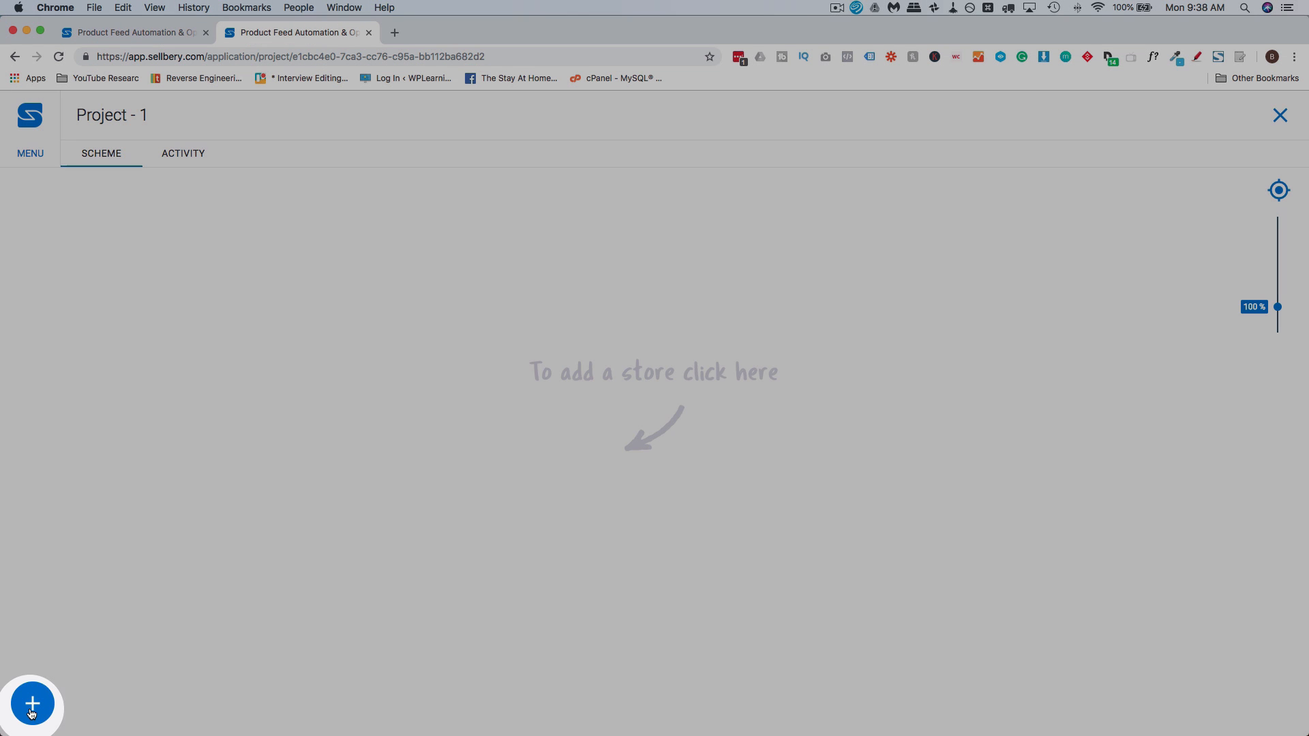
pyautogui.click(32, 713)
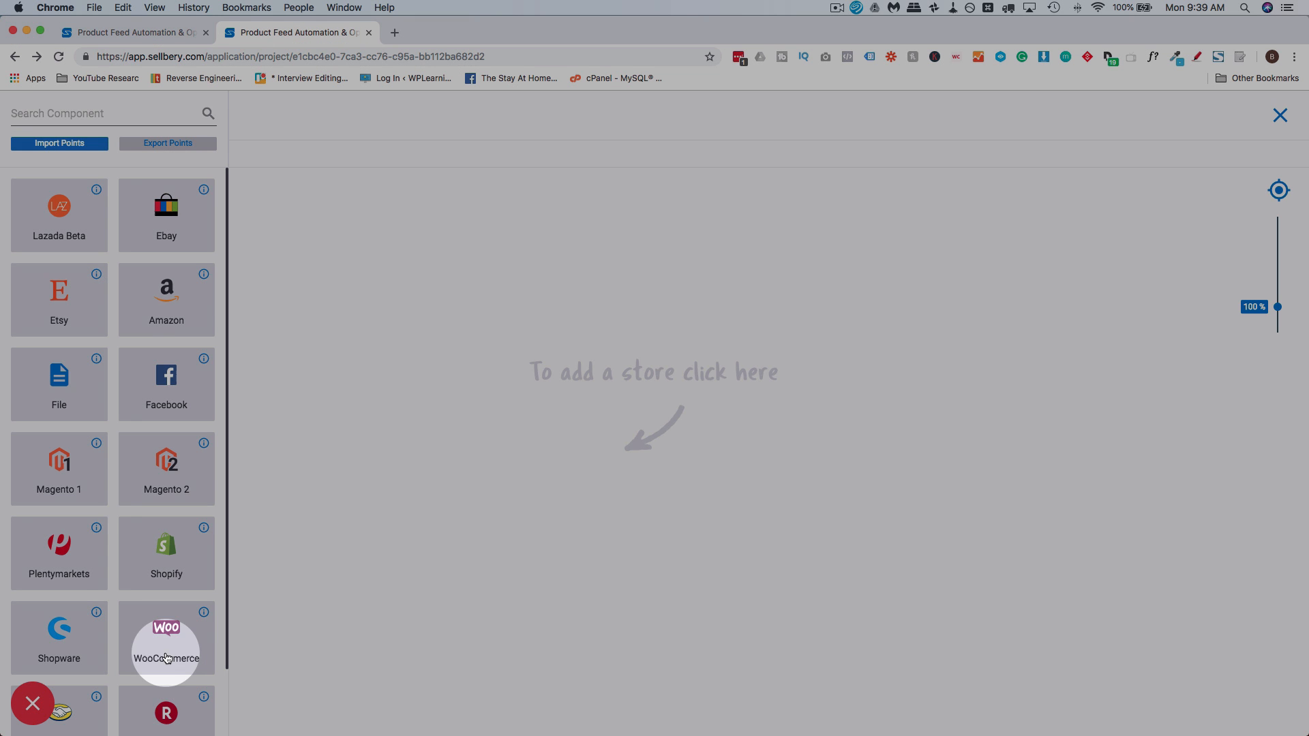
pyautogui.moveTo(164, 648); pyautogui.dragTo(496, 503)
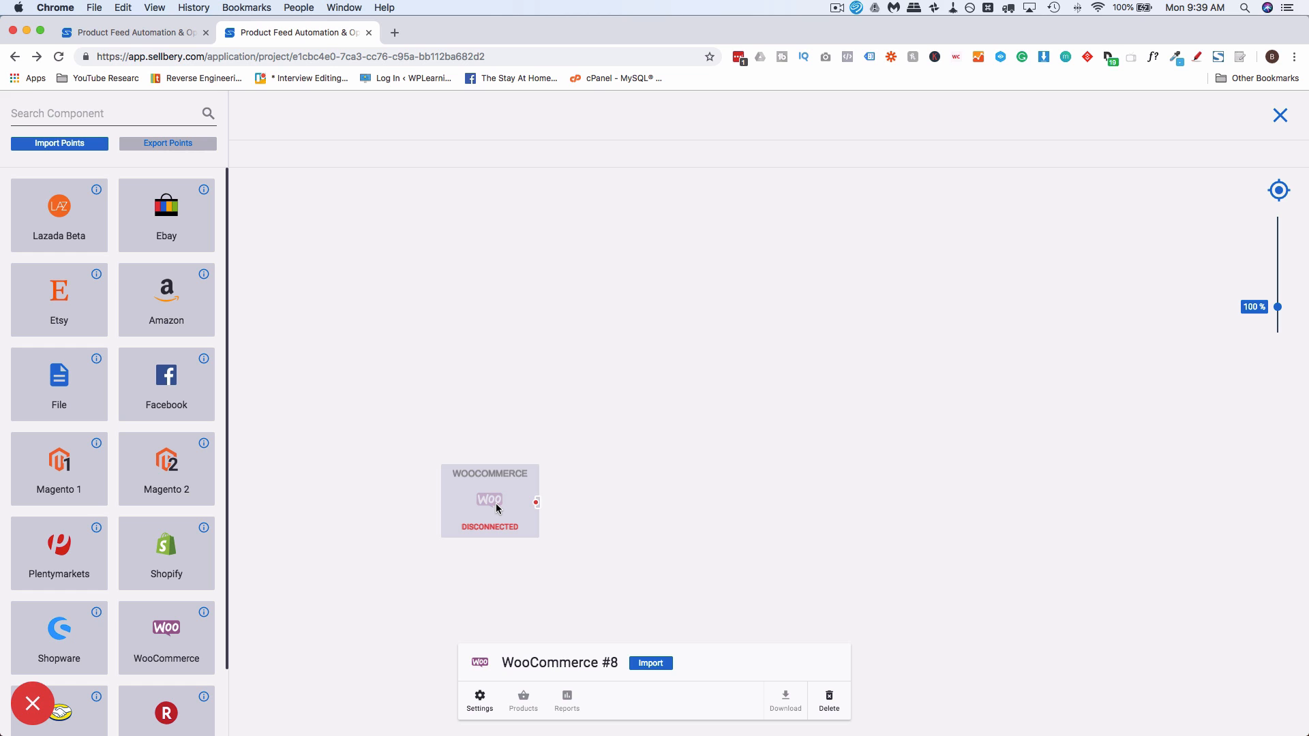
# Compare the channels available as import points with those available as export points
pyautogui.click(170, 146)
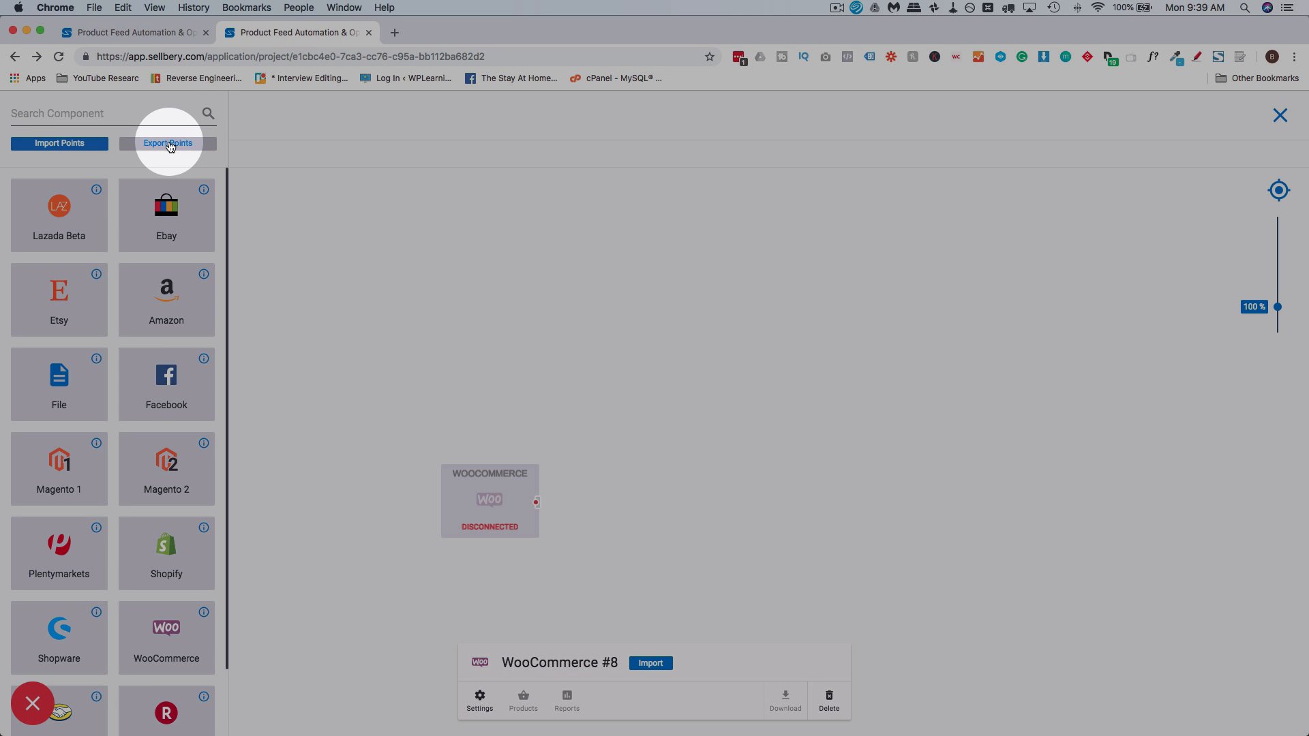
pyautogui.click(75, 144)
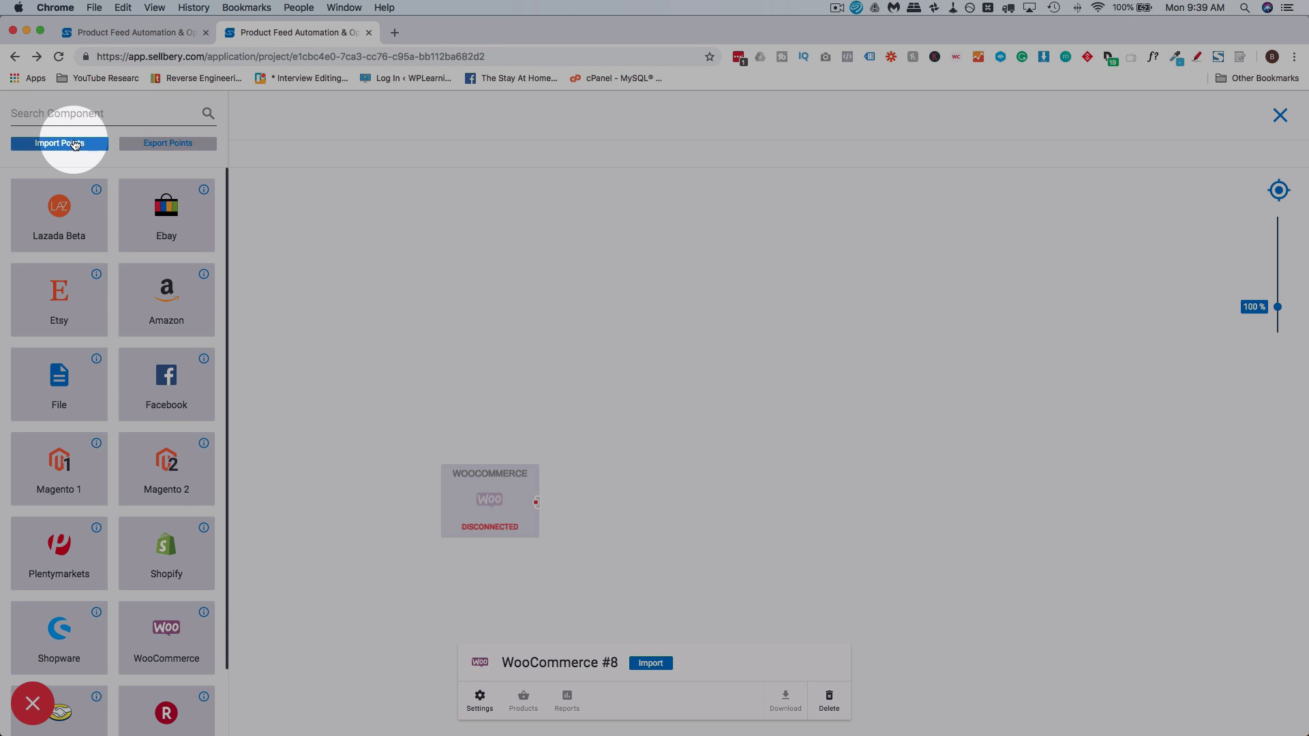
pyautogui.click(146, 144)
pyautogui.scroll(-3, 164, 651)
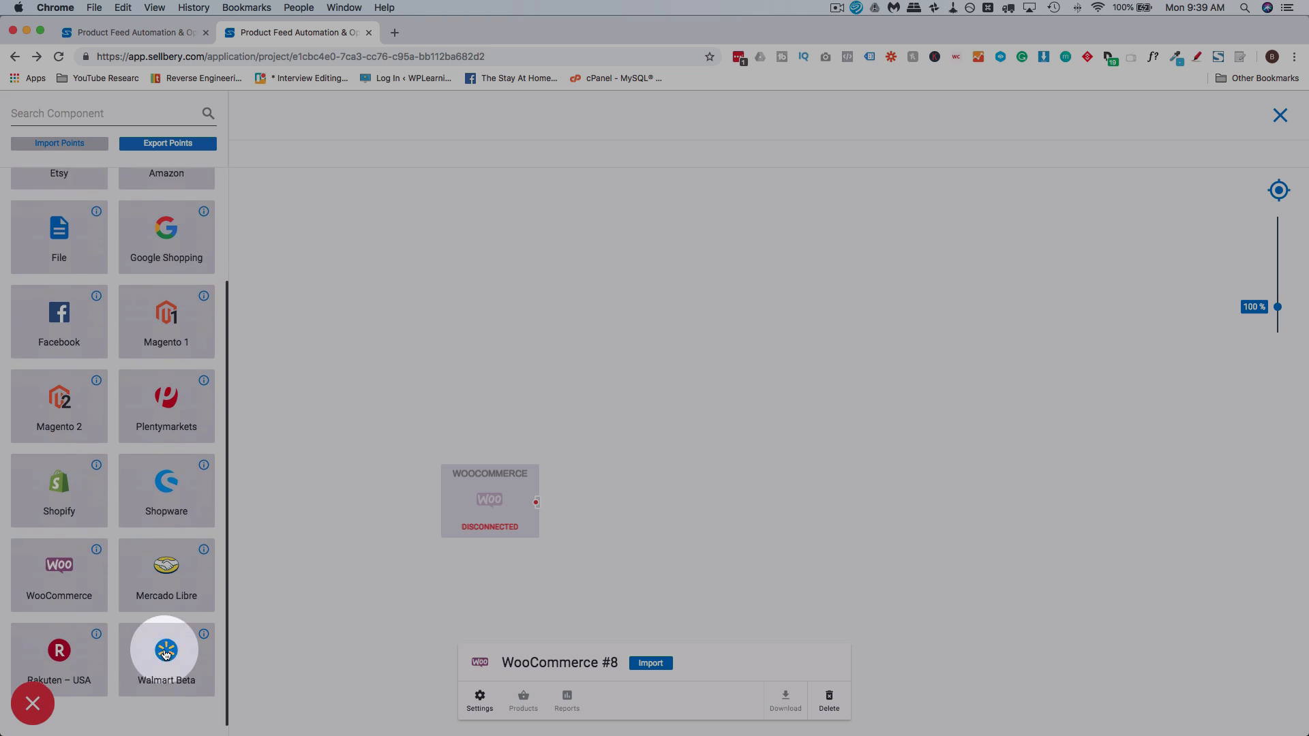
pyautogui.scroll(-1, 165, 656)
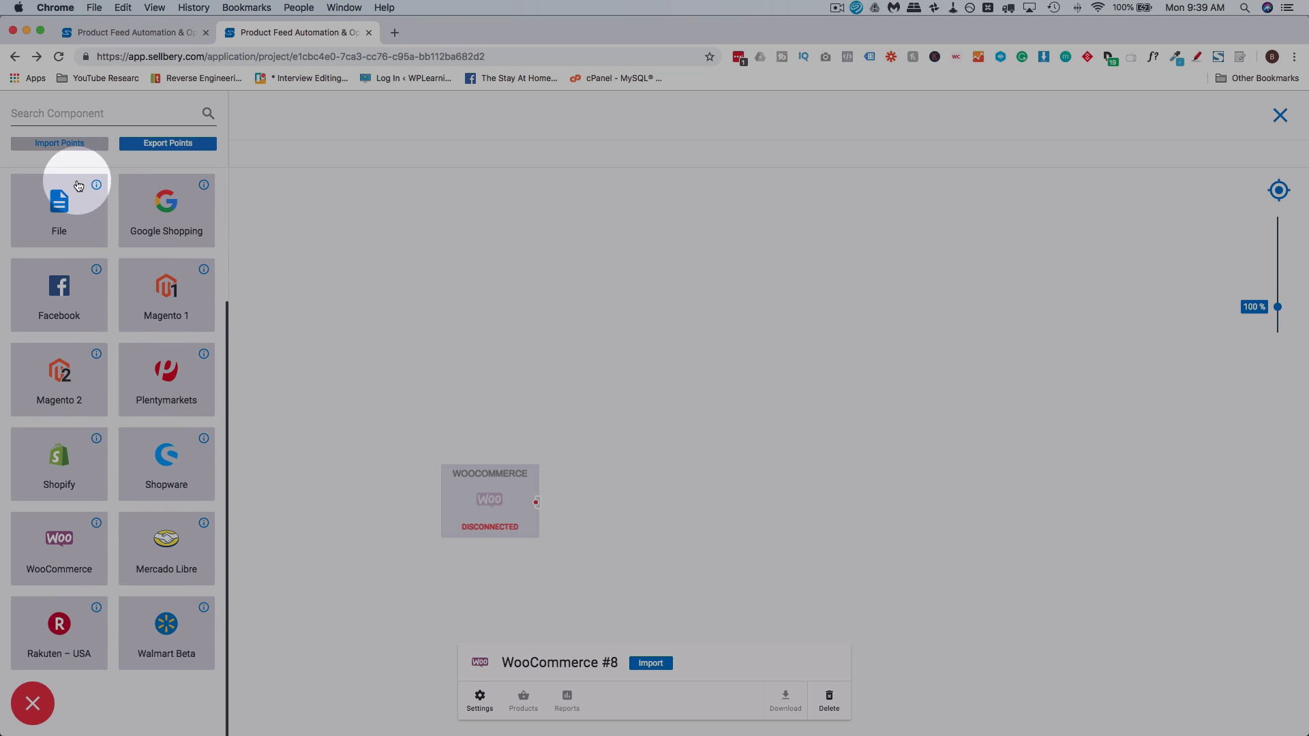
pyautogui.click(67, 142)
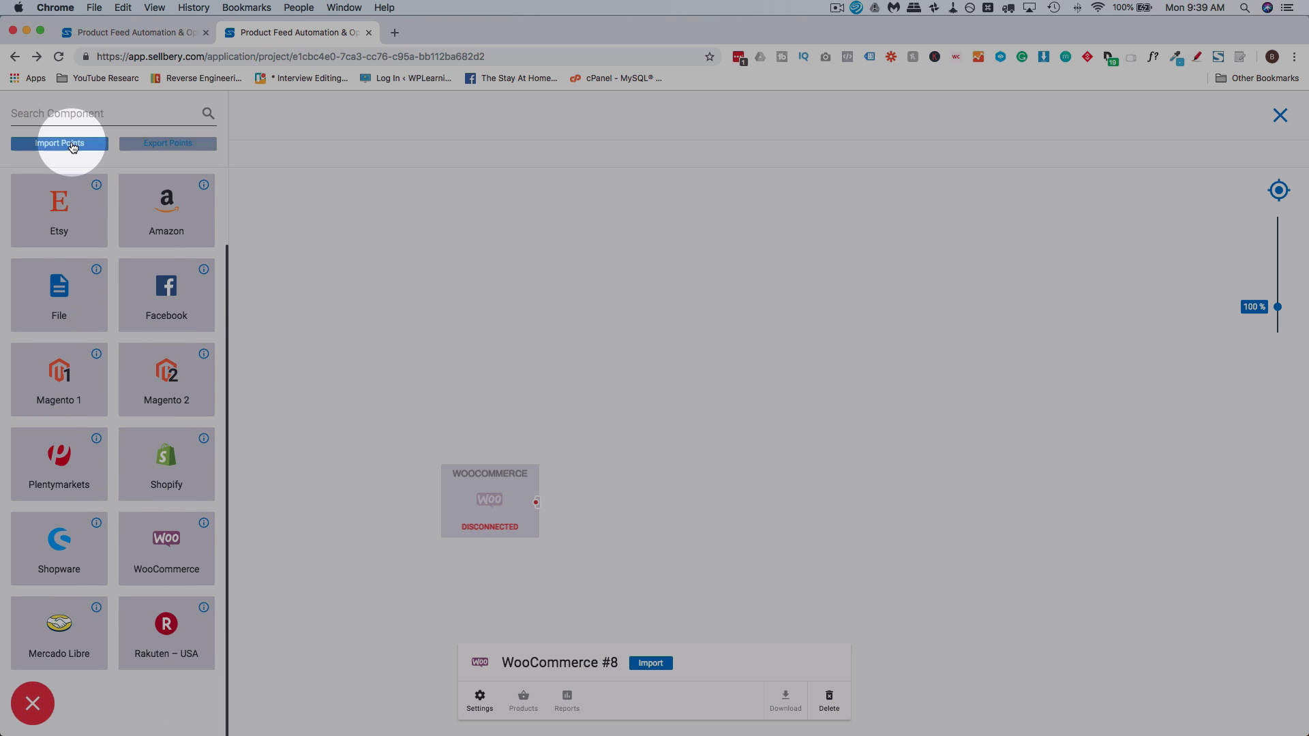
pyautogui.click(129, 149)
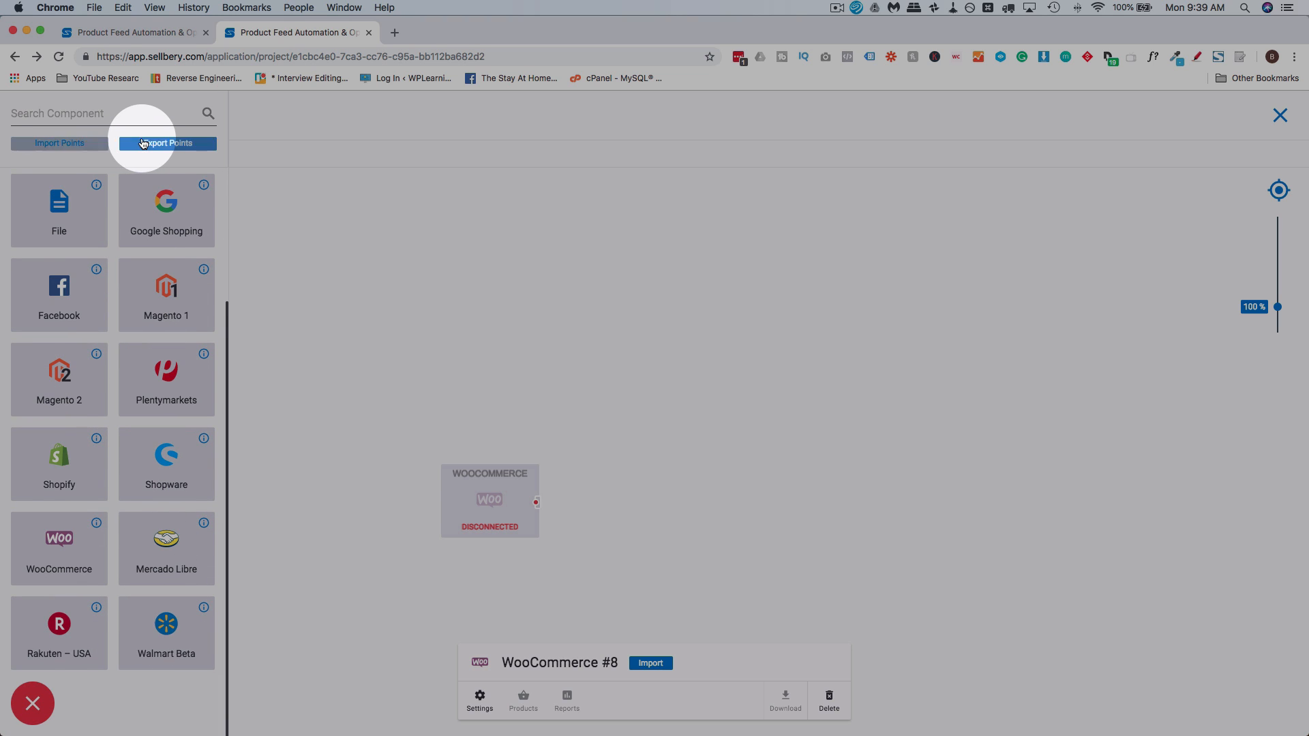
pyautogui.click(88, 142)
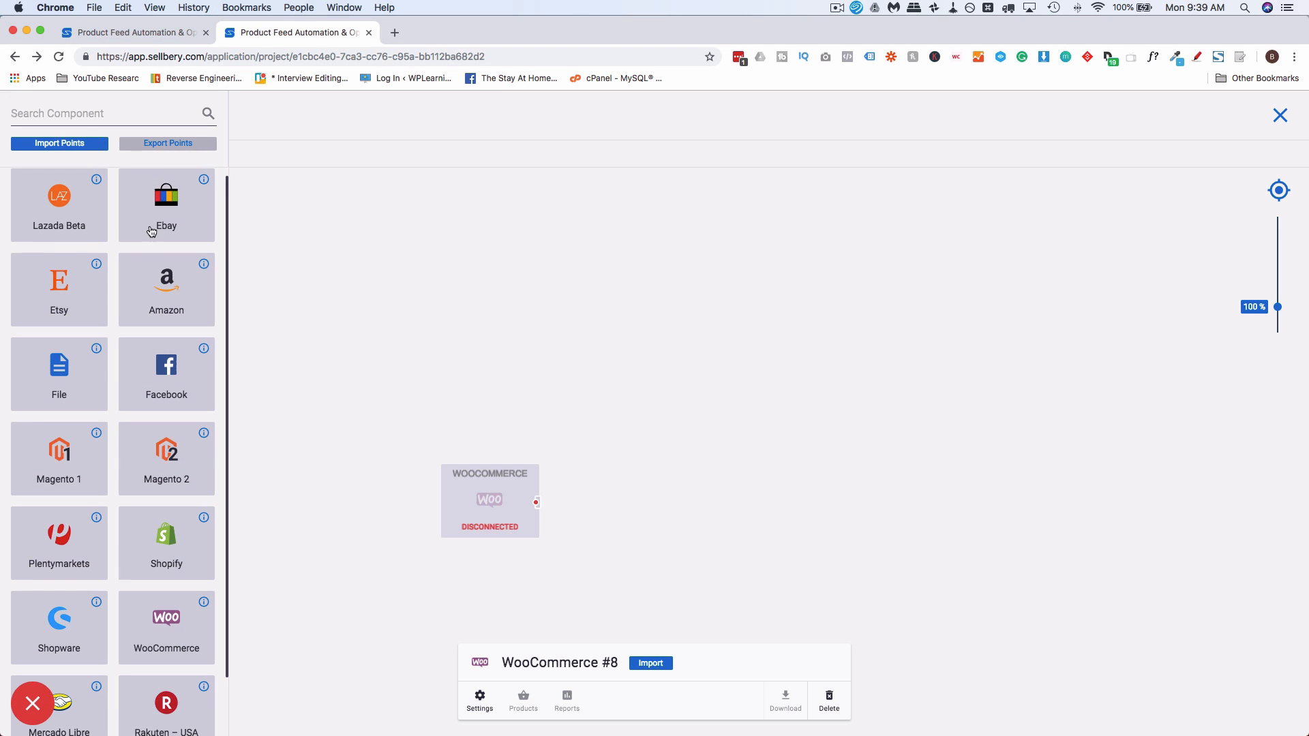
pyautogui.click(168, 145)
pyautogui.scroll(-3, 169, 385)
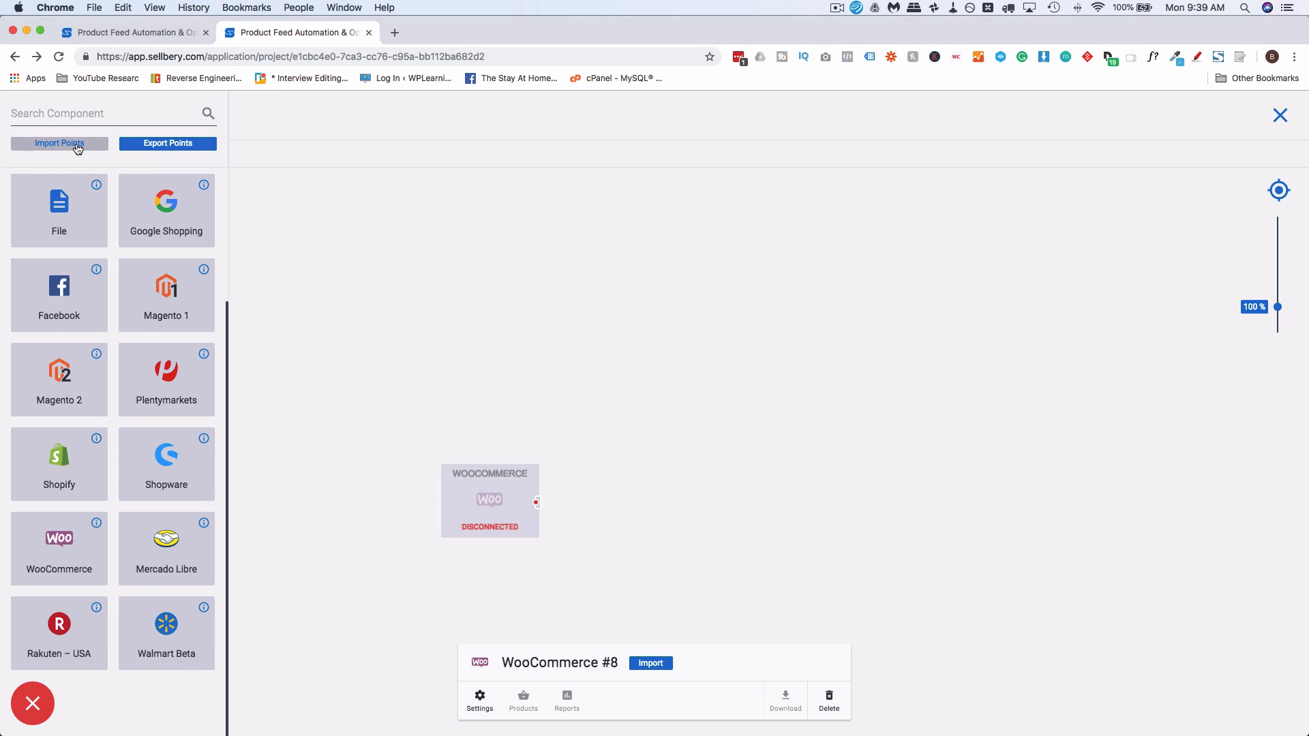
pyautogui.click(79, 144)
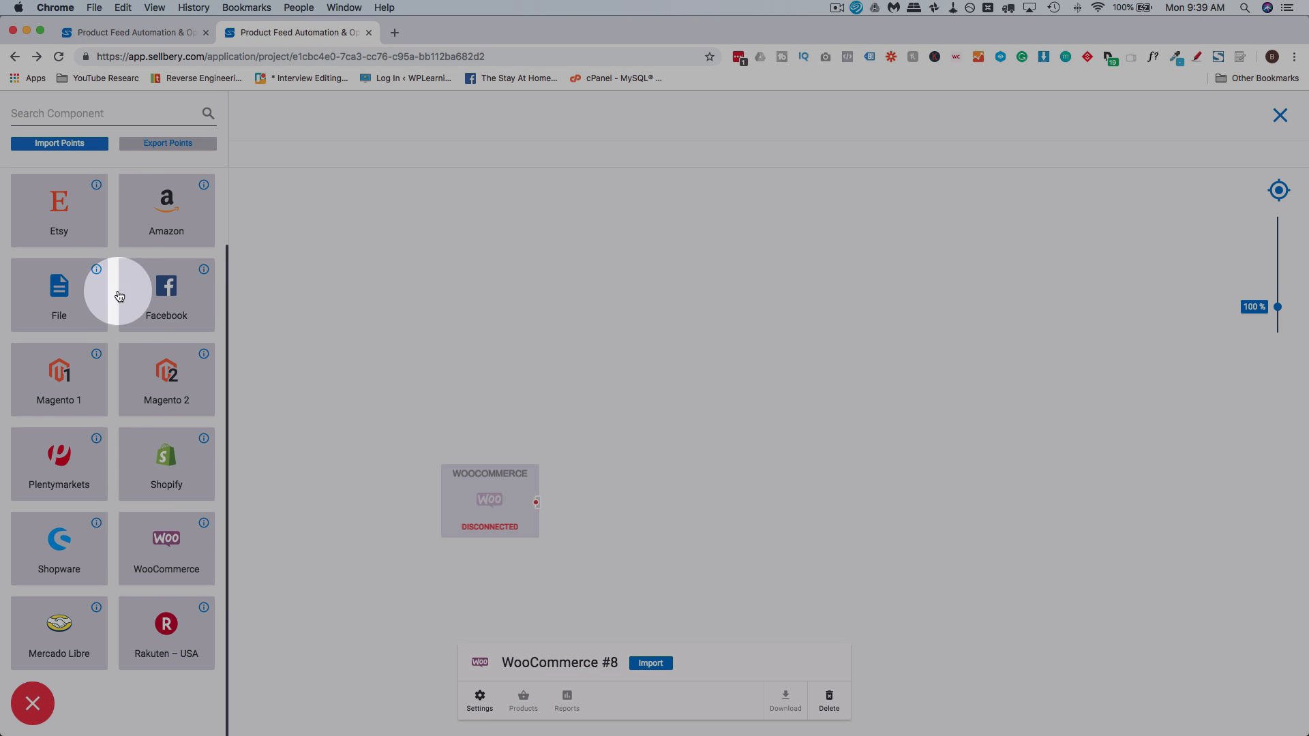
pyautogui.click(140, 145)
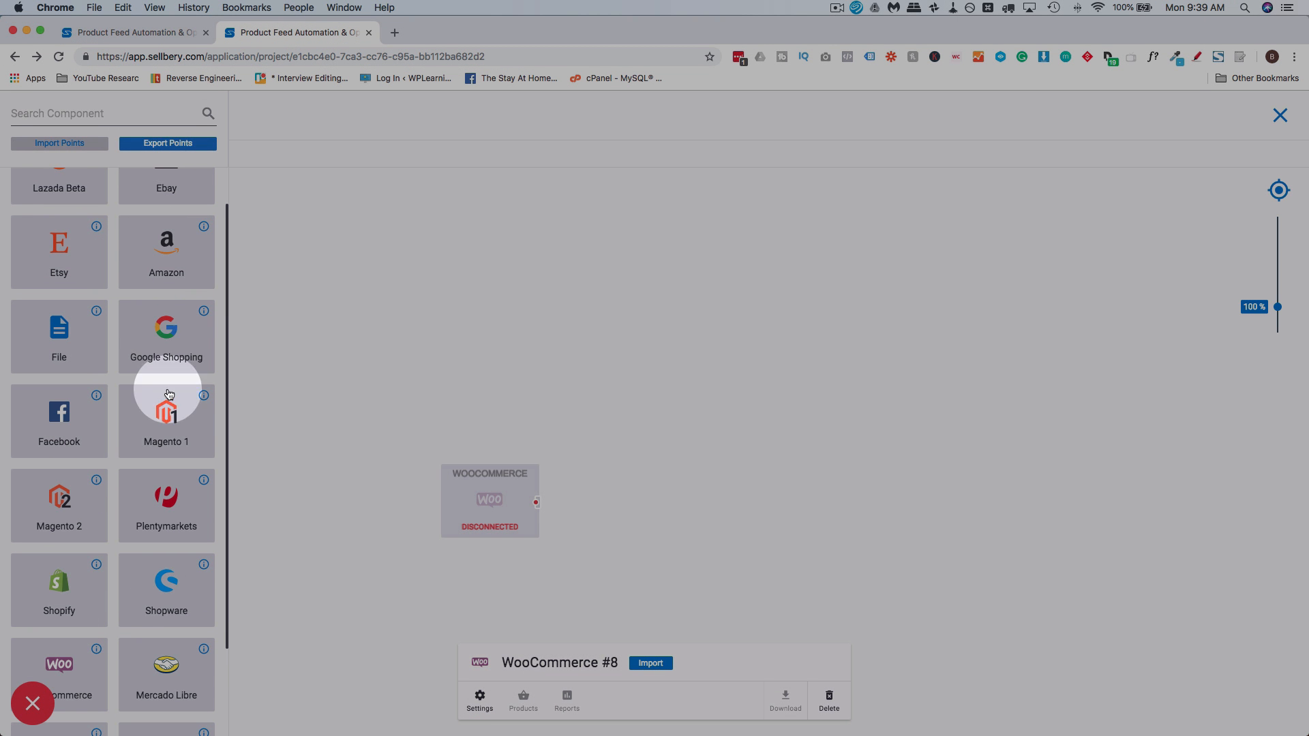
# Add Shopify to the scheme as an export point, align the WooCommerce block beside it, and link WooCommerce to Shopify
pyautogui.scroll(-2, 162, 568)
pyautogui.scroll(3, 162, 568)
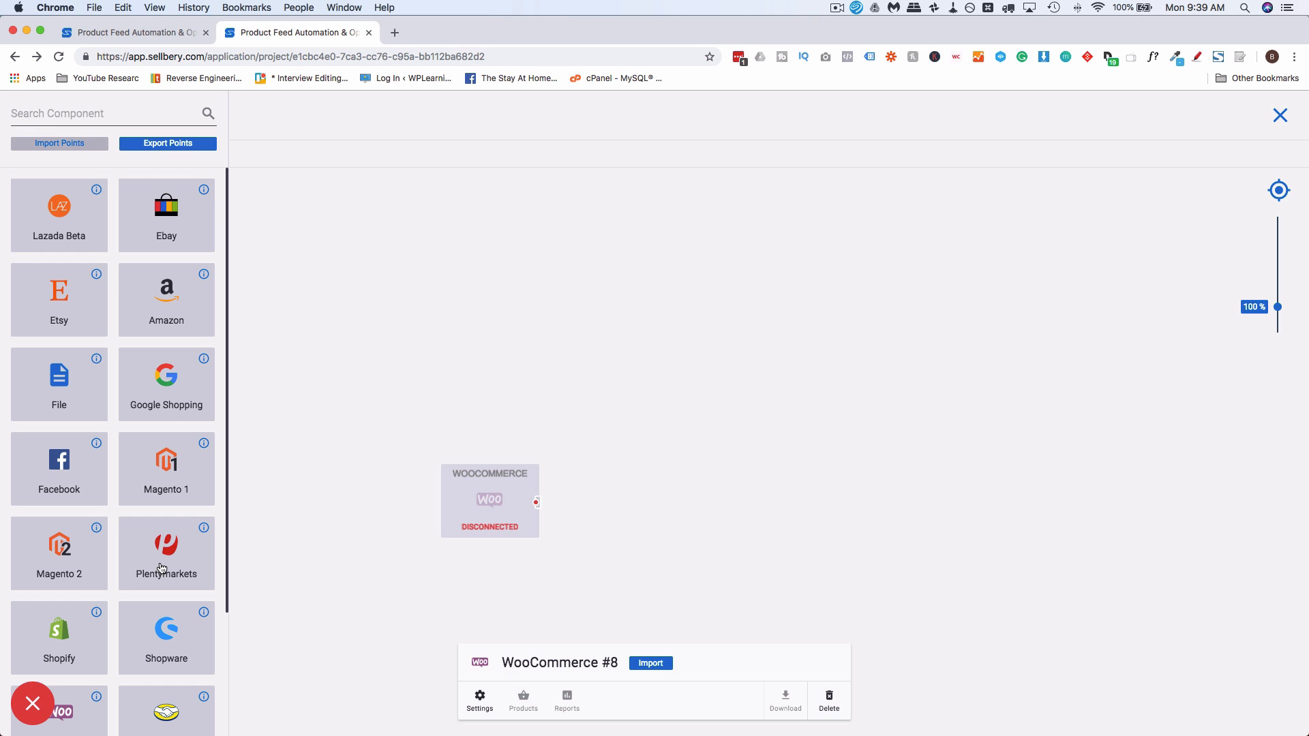
pyautogui.scroll(-4, 167, 380)
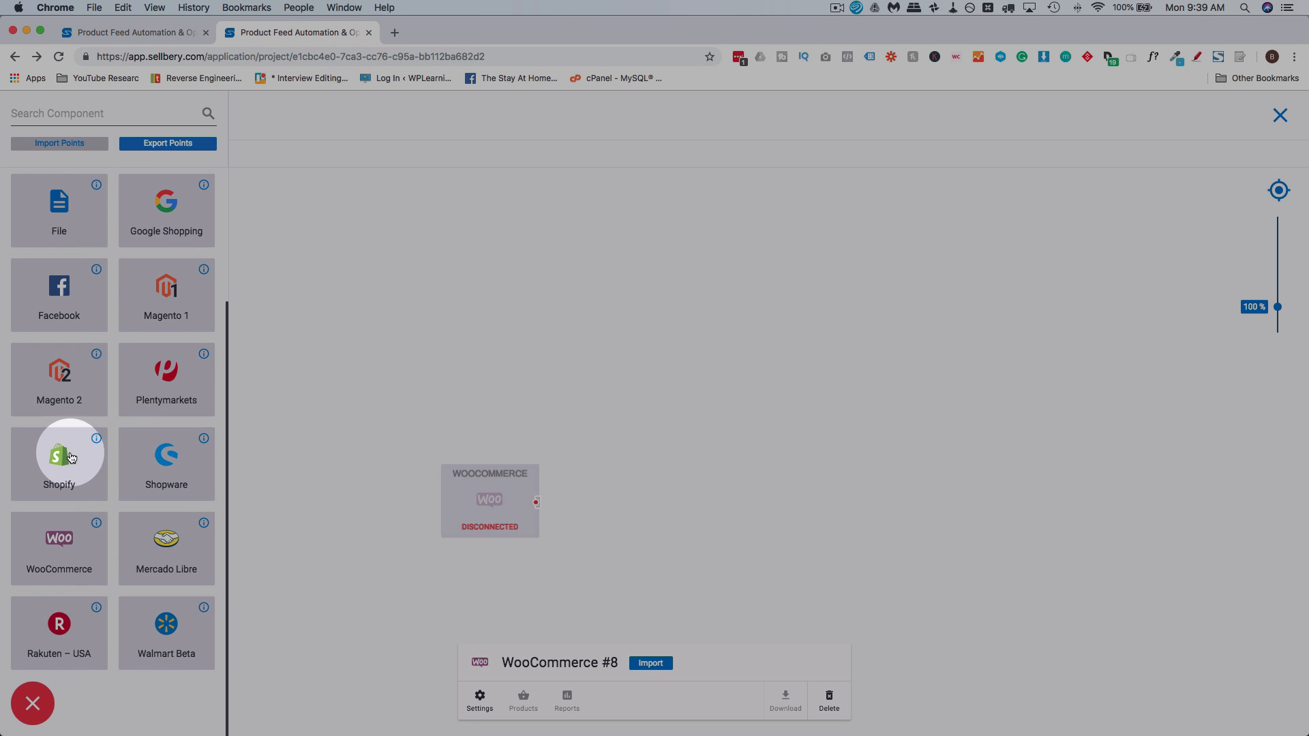
pyautogui.moveTo(71, 457); pyautogui.dragTo(757, 347)
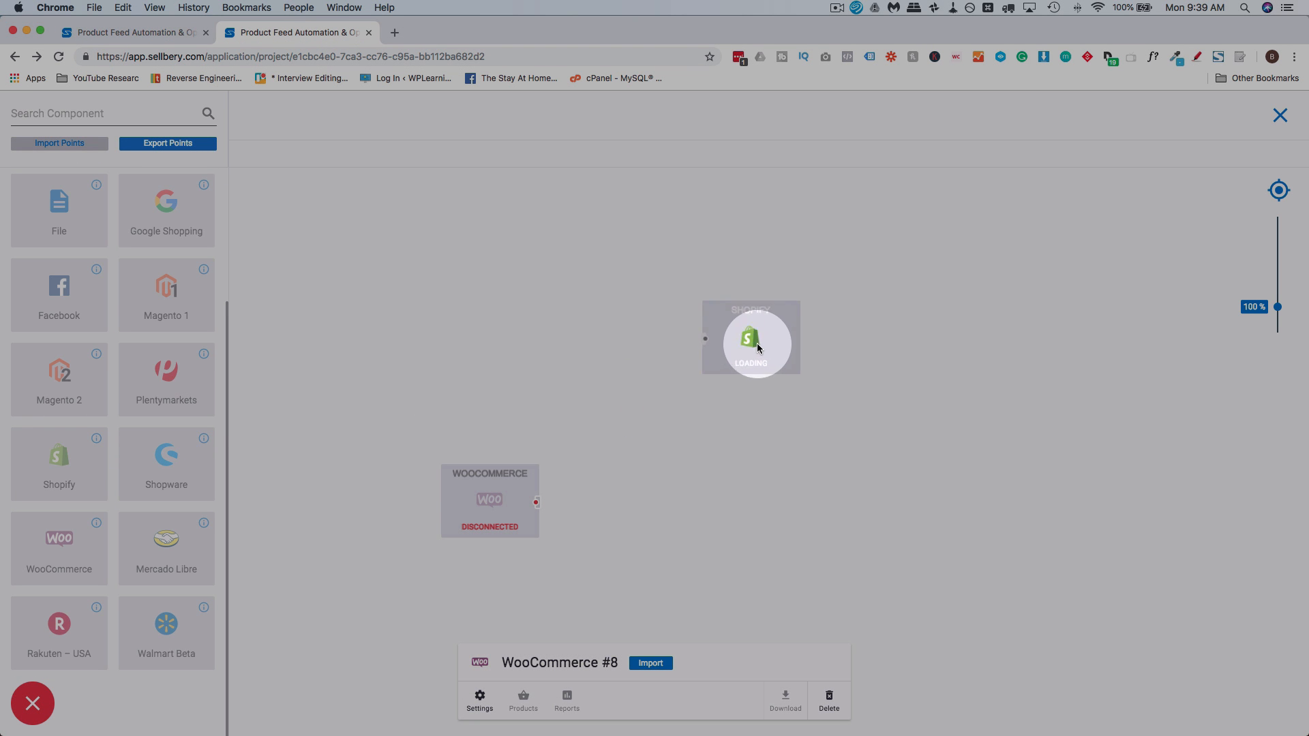
pyautogui.moveTo(491, 534); pyautogui.dragTo(503, 375)
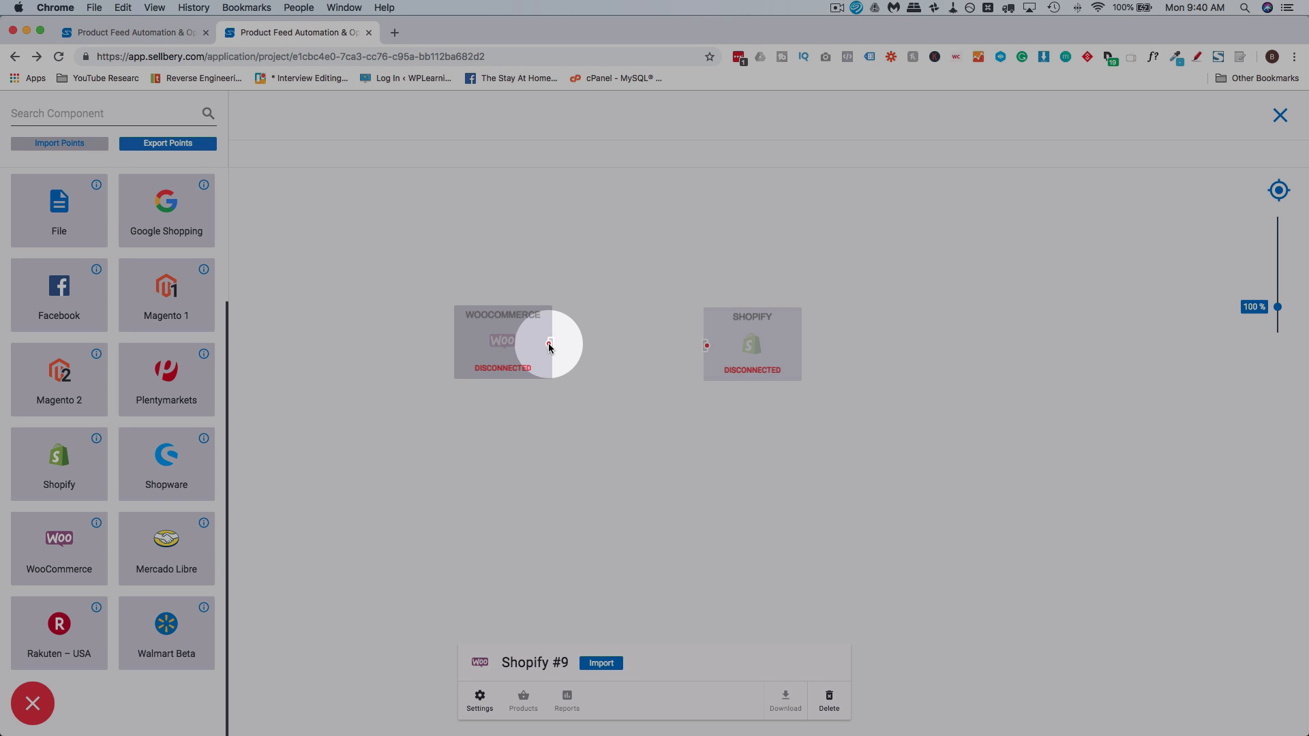
pyautogui.moveTo(549, 345); pyautogui.dragTo(710, 347)
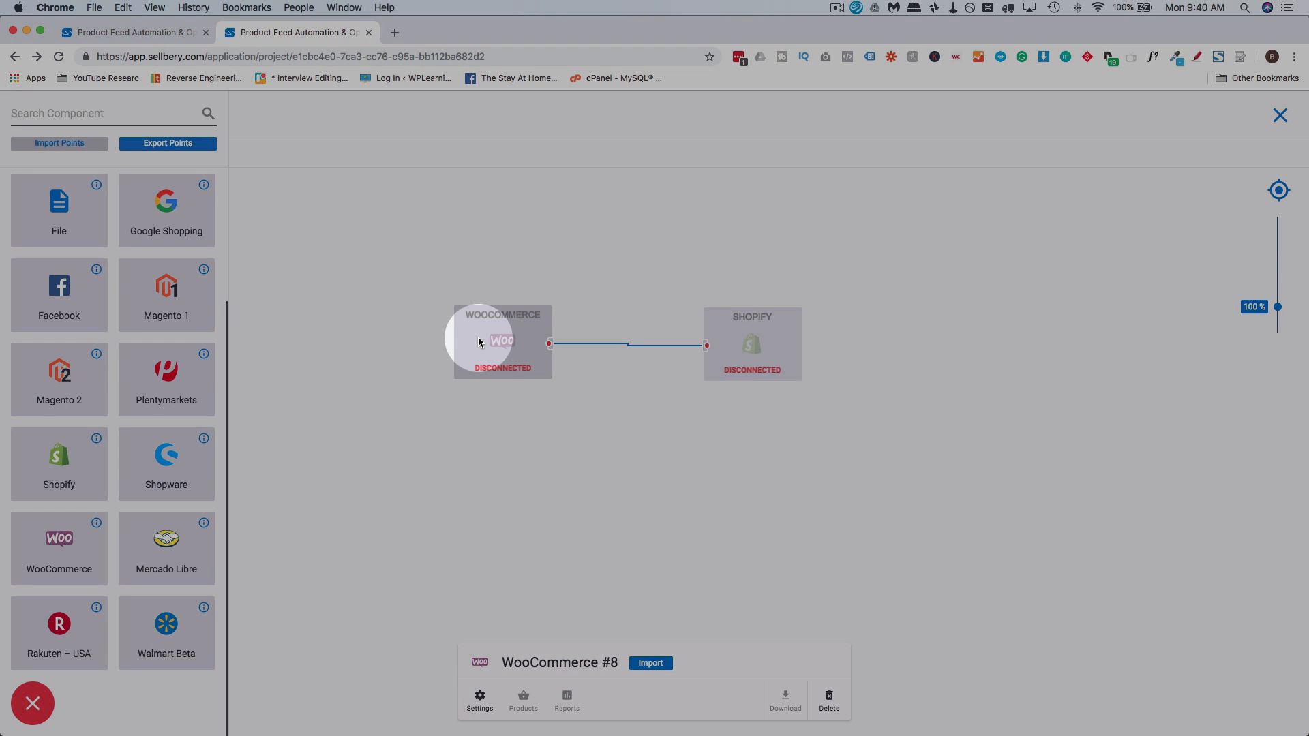
# Open the WooCommerce block's connection settings and read the instructions for creating API credentials
pyautogui.doubleClick(479, 341)
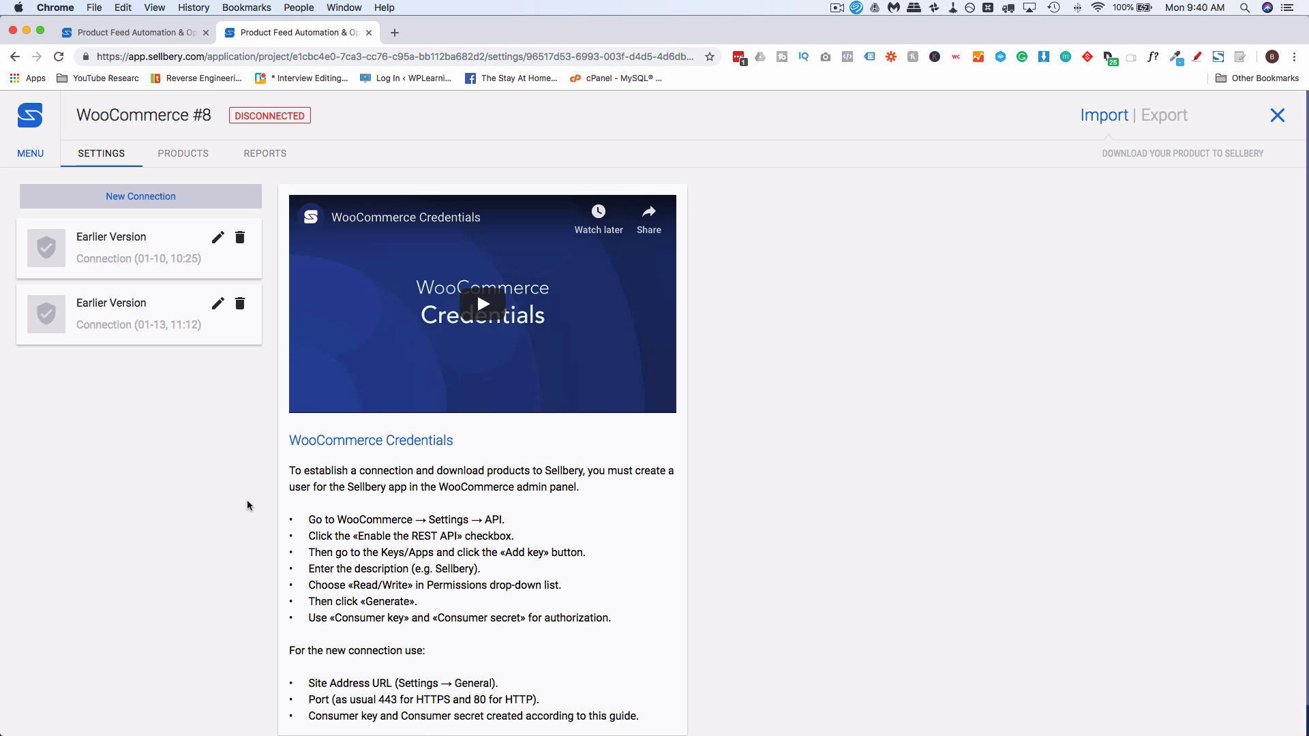
pyautogui.scroll(-1, 265, 497)
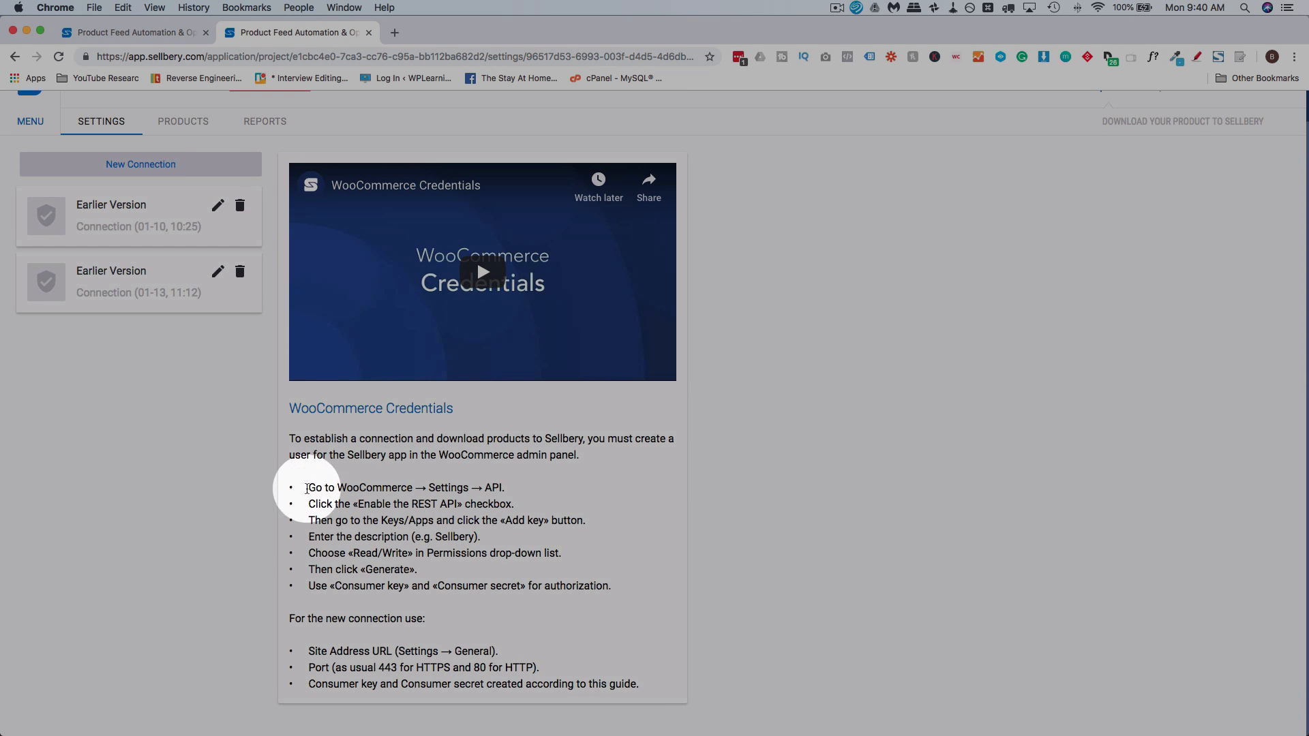
pyautogui.moveTo(309, 487); pyautogui.dragTo(620, 587)
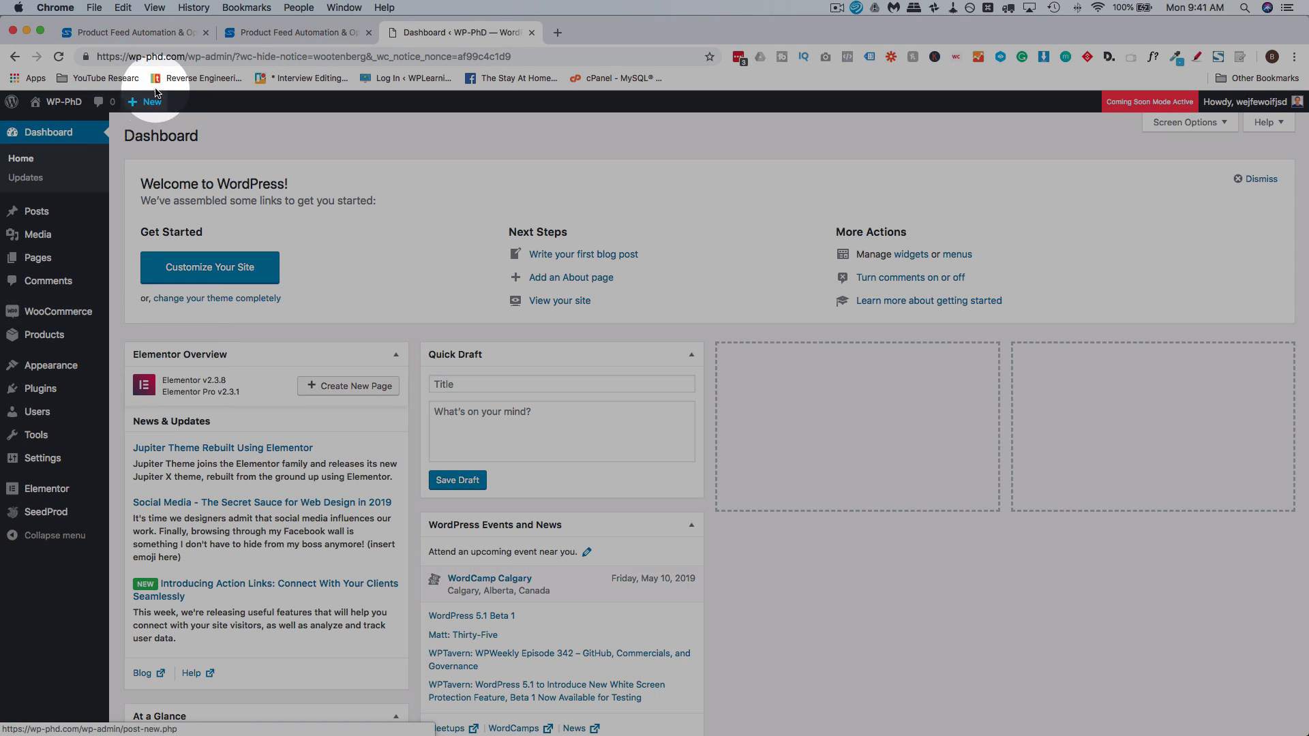
# Open the Cool Summer Plain T-Shirt product in the WordPress admin and examine its color and size variations
pyautogui.moveTo(105, 343)
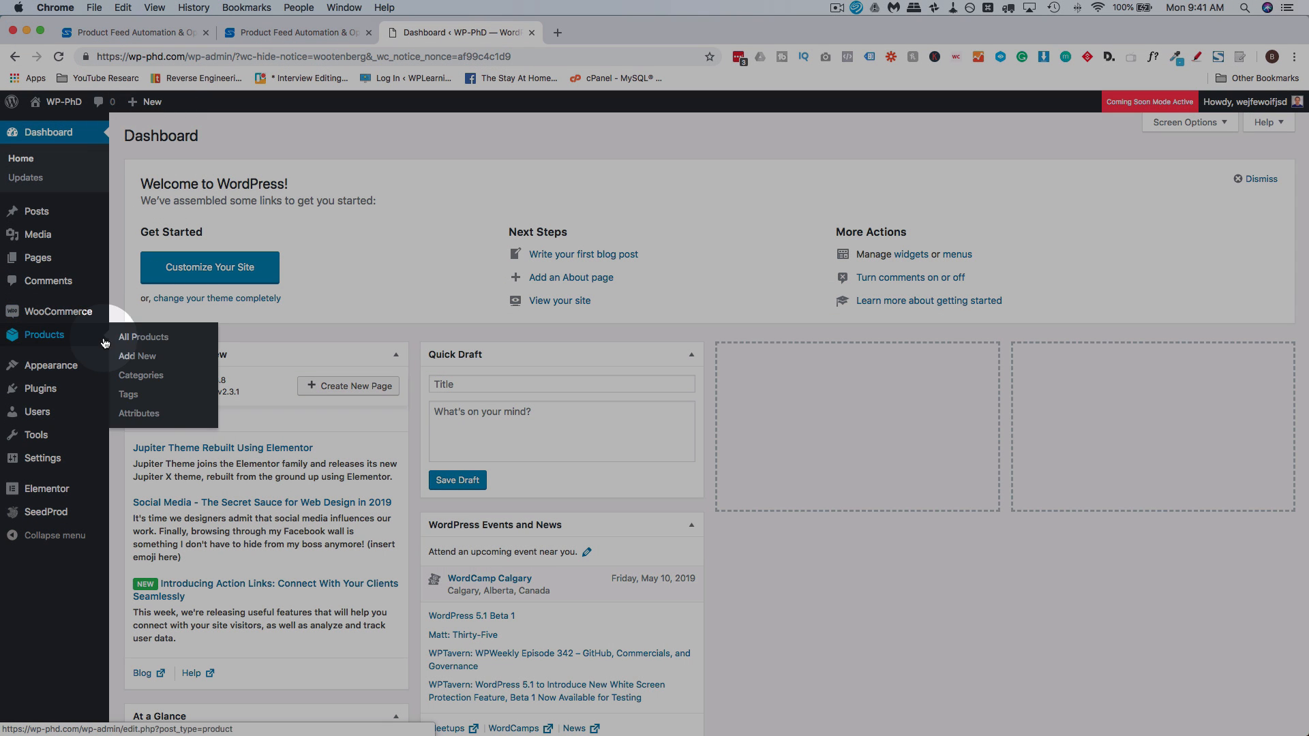
pyautogui.click(58, 338)
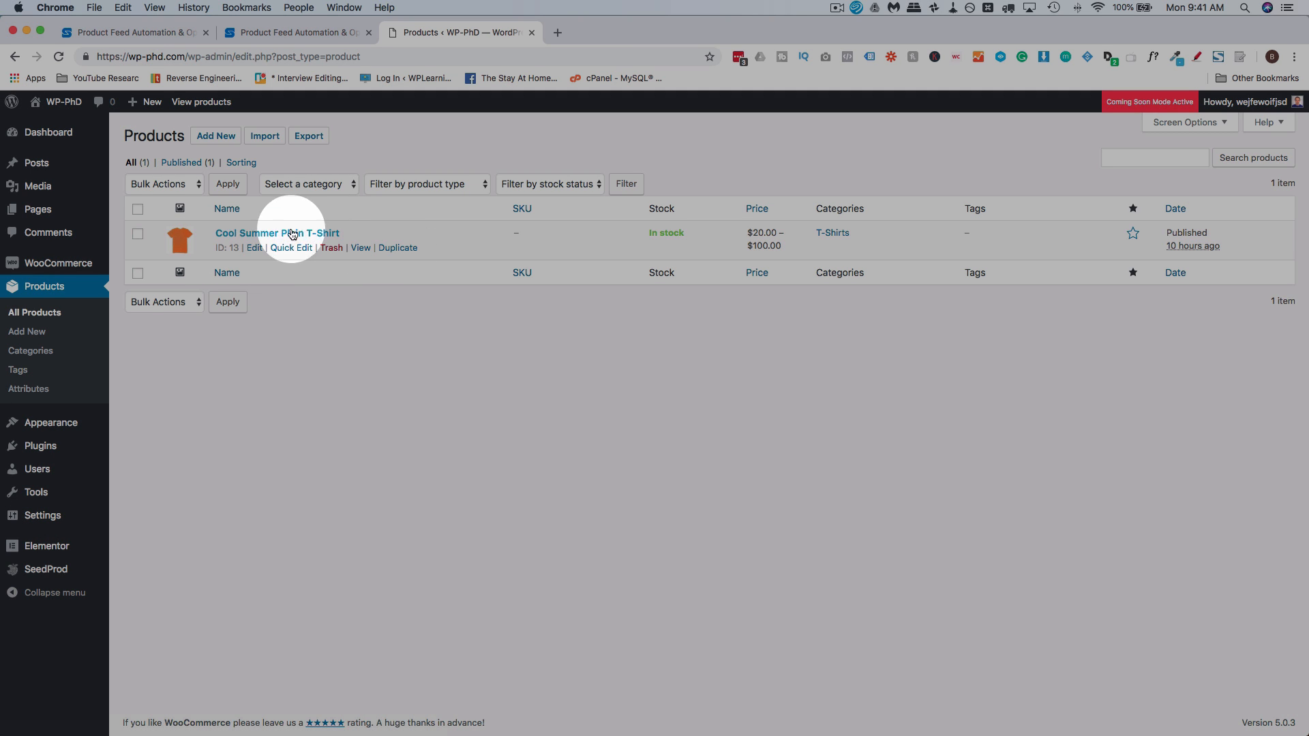
pyautogui.click(255, 249)
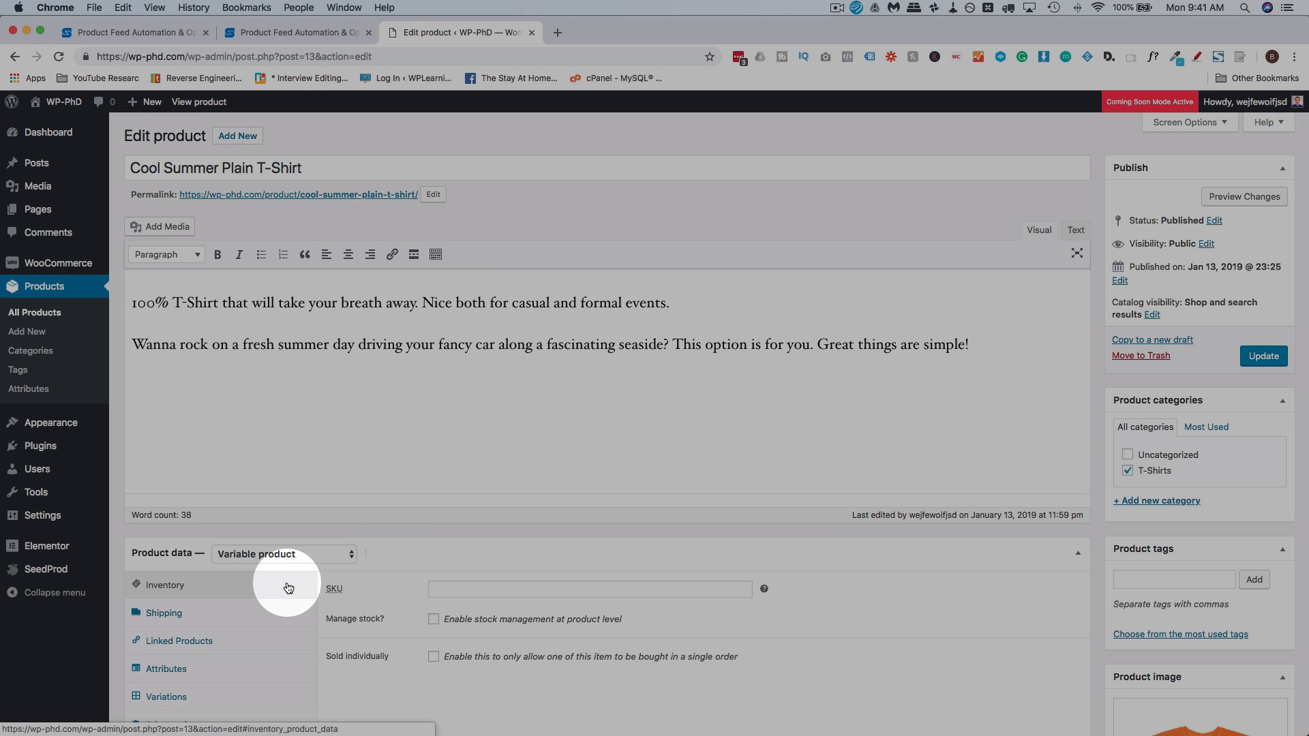
pyautogui.scroll(-3, 286, 584)
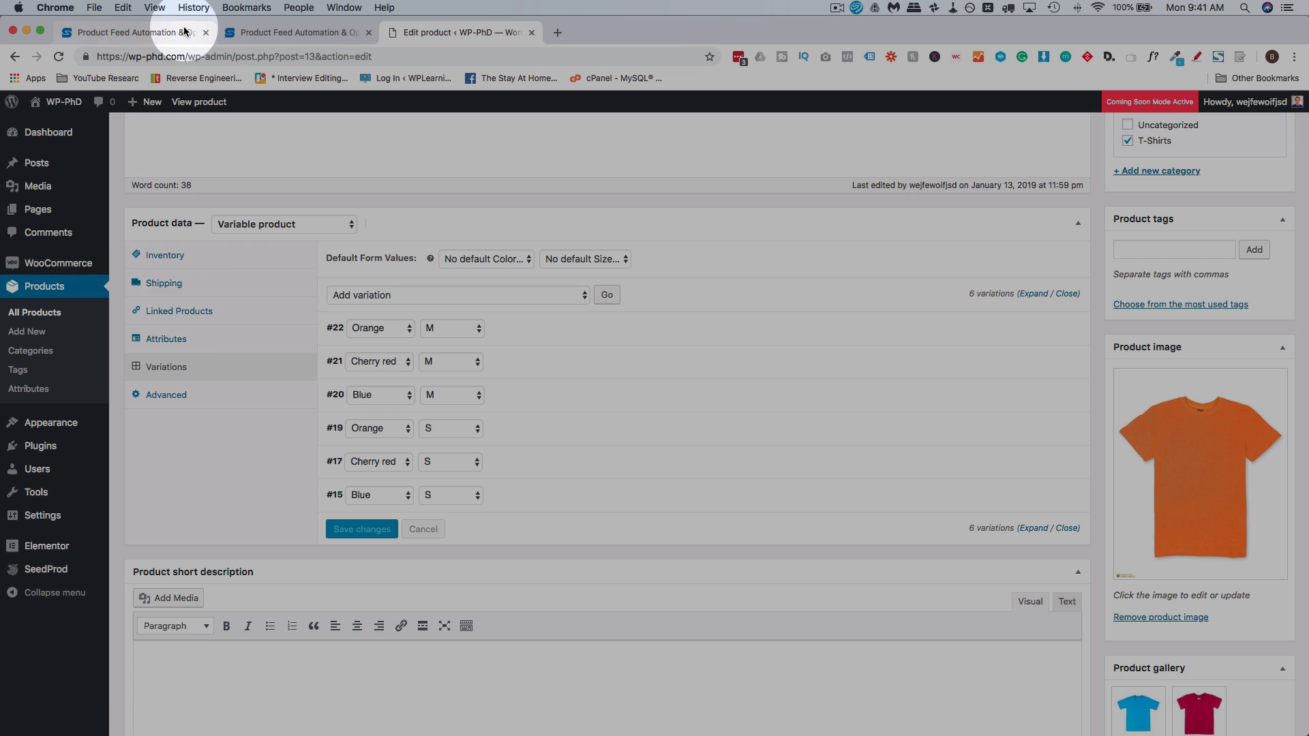
# Return to Sellbery's WooCommerce credentials guide and recheck where the API settings are found
pyautogui.click(183, 27)
pyautogui.click(277, 34)
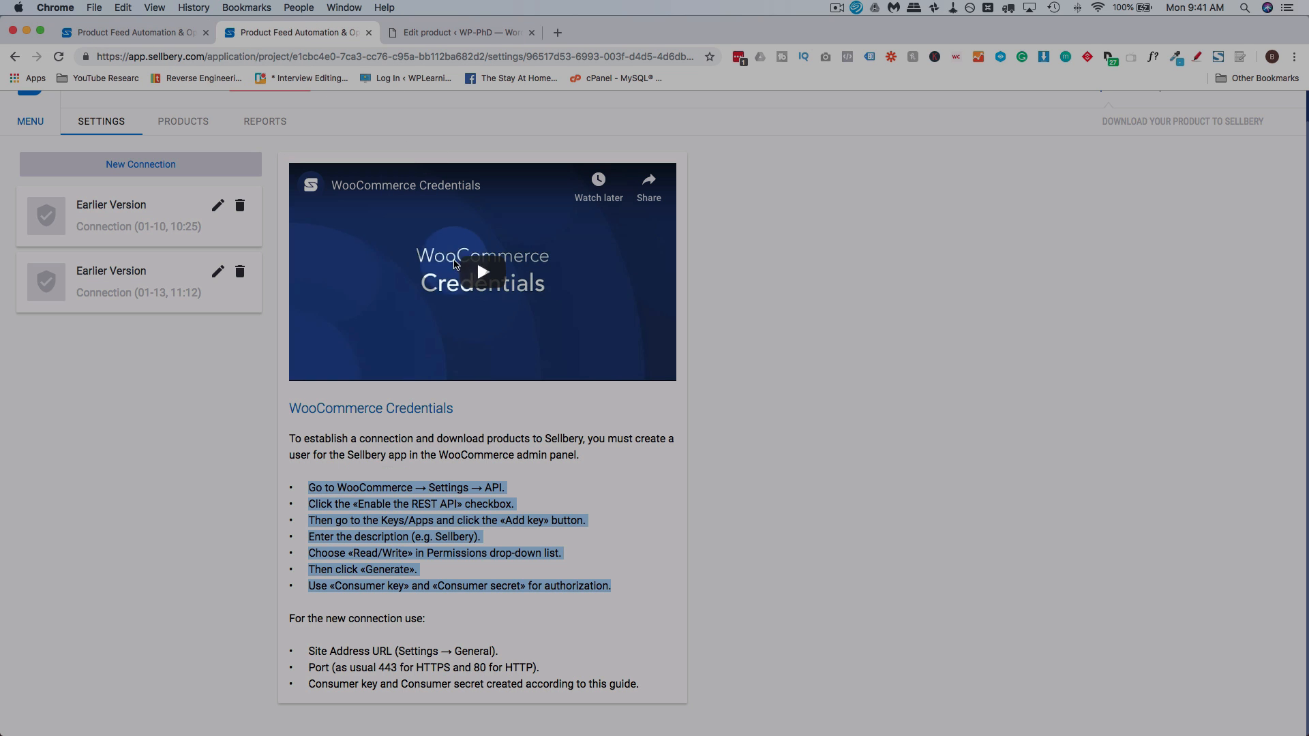
pyautogui.click(369, 502)
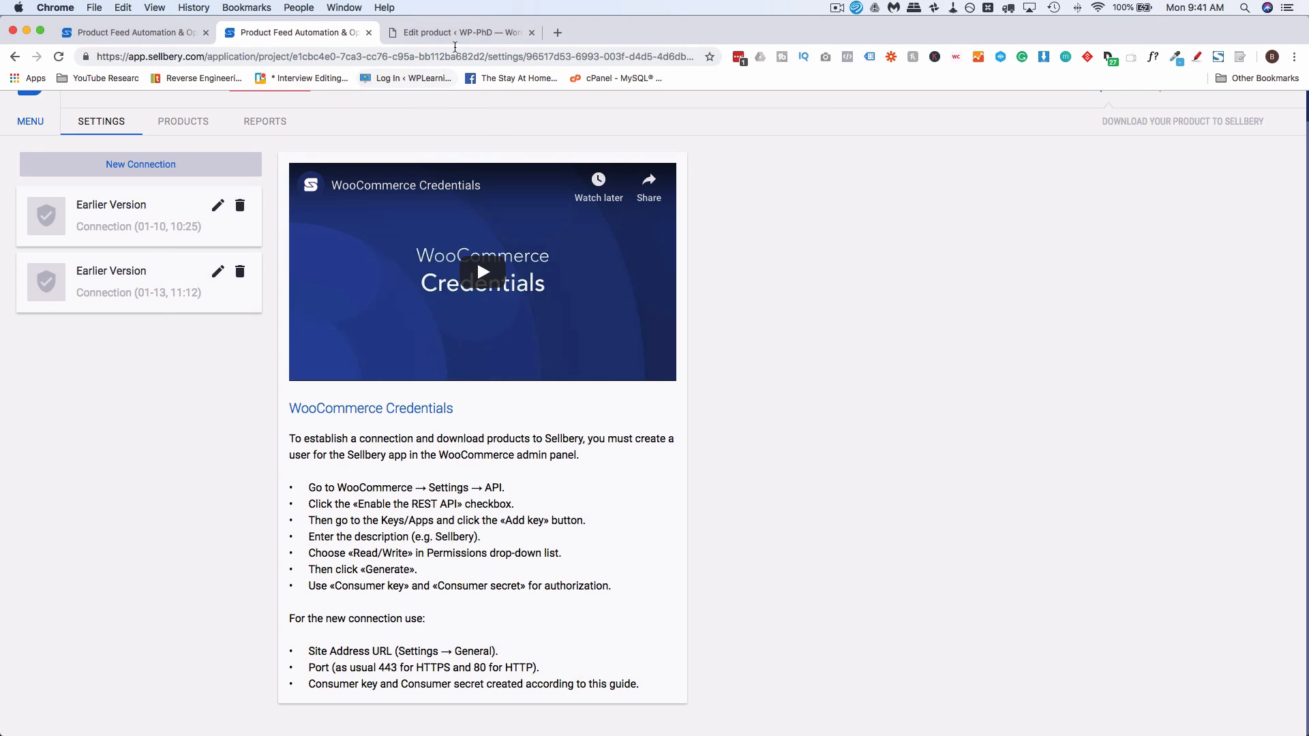
# Switch to the WordPress admin and open WooCommerce's advanced REST API settings
pyautogui.click(464, 32)
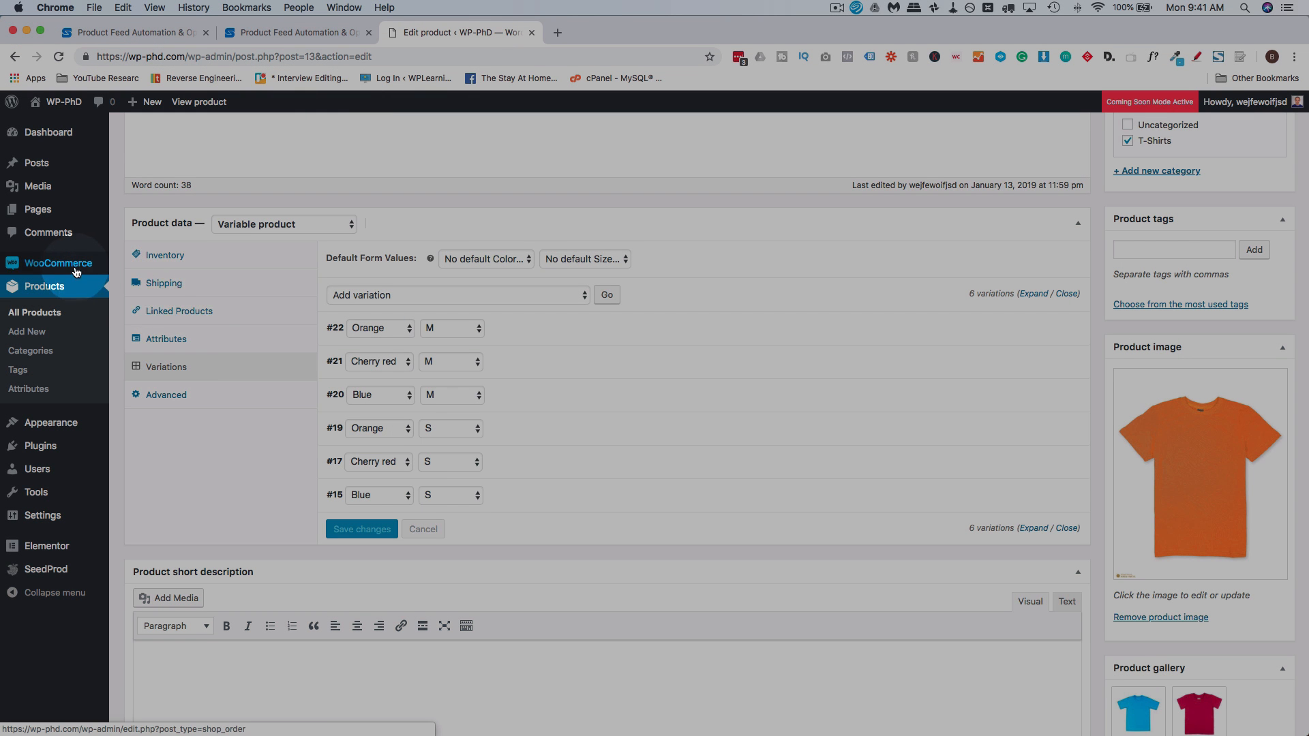
pyautogui.moveTo(76, 271)
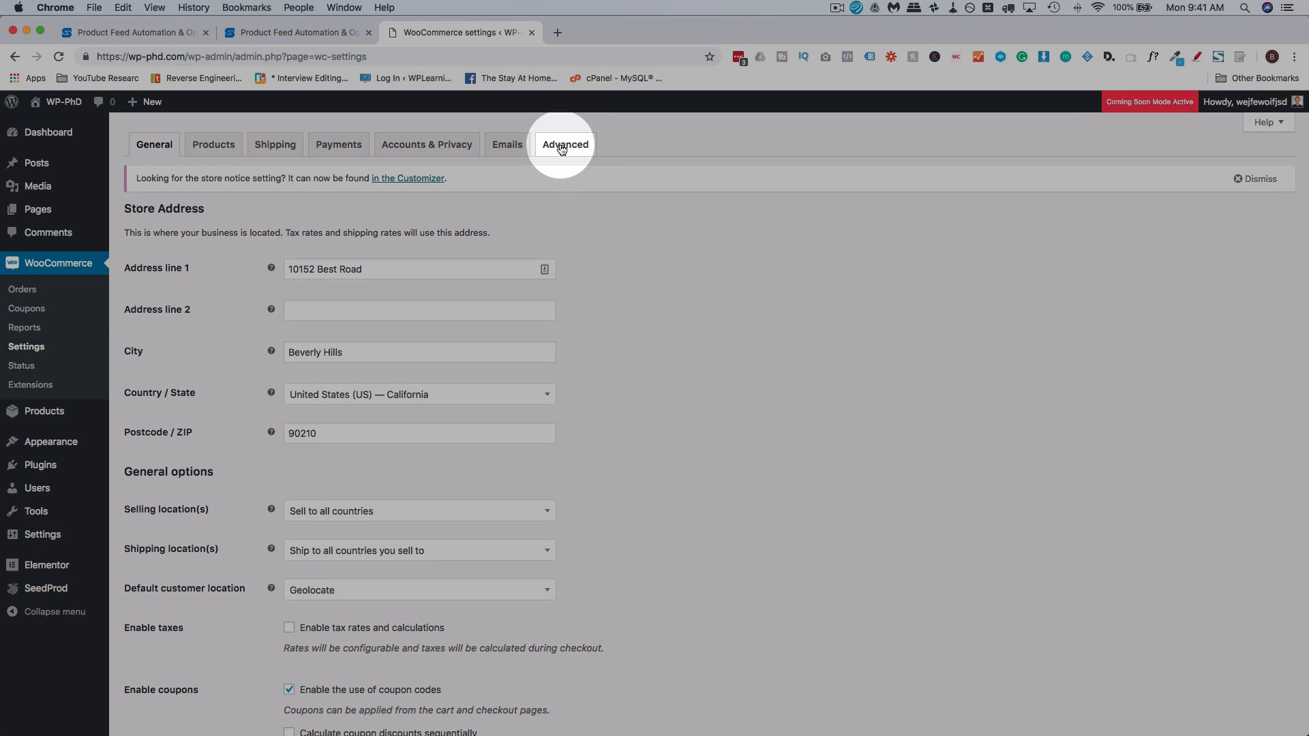
pyautogui.click(560, 147)
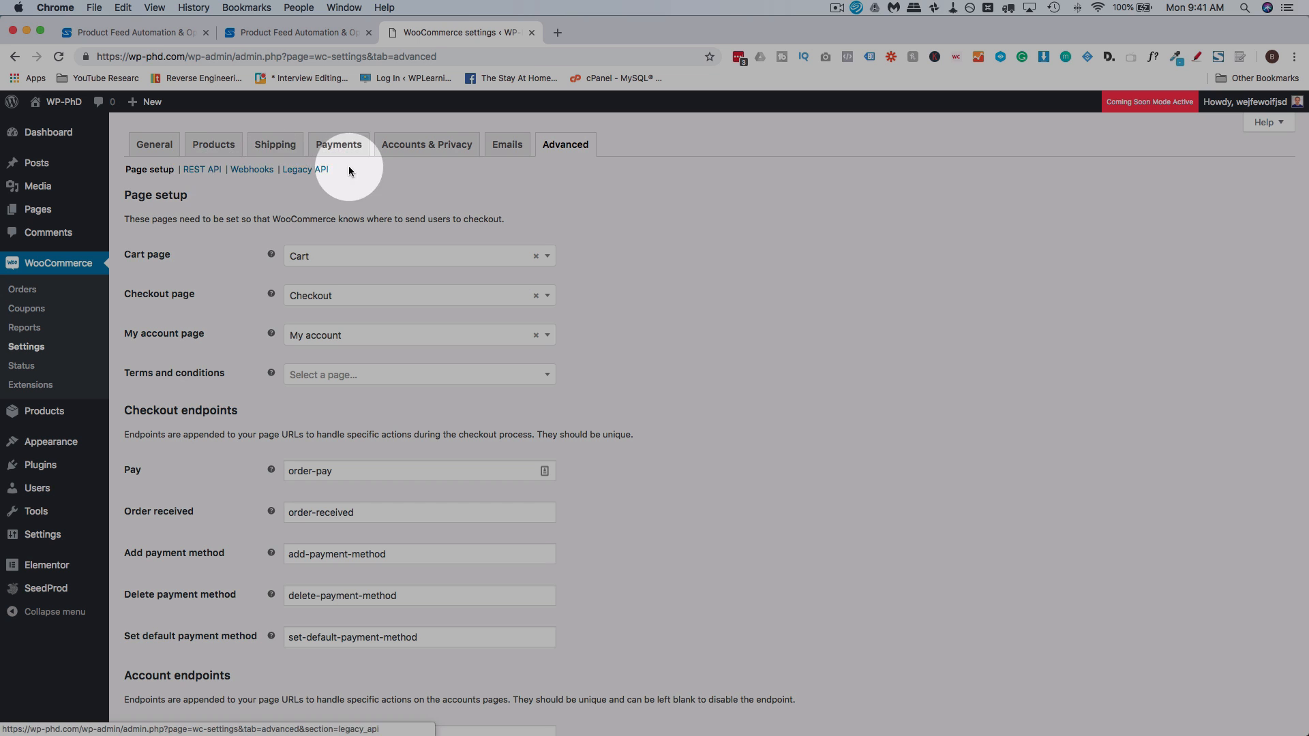
pyautogui.click(201, 170)
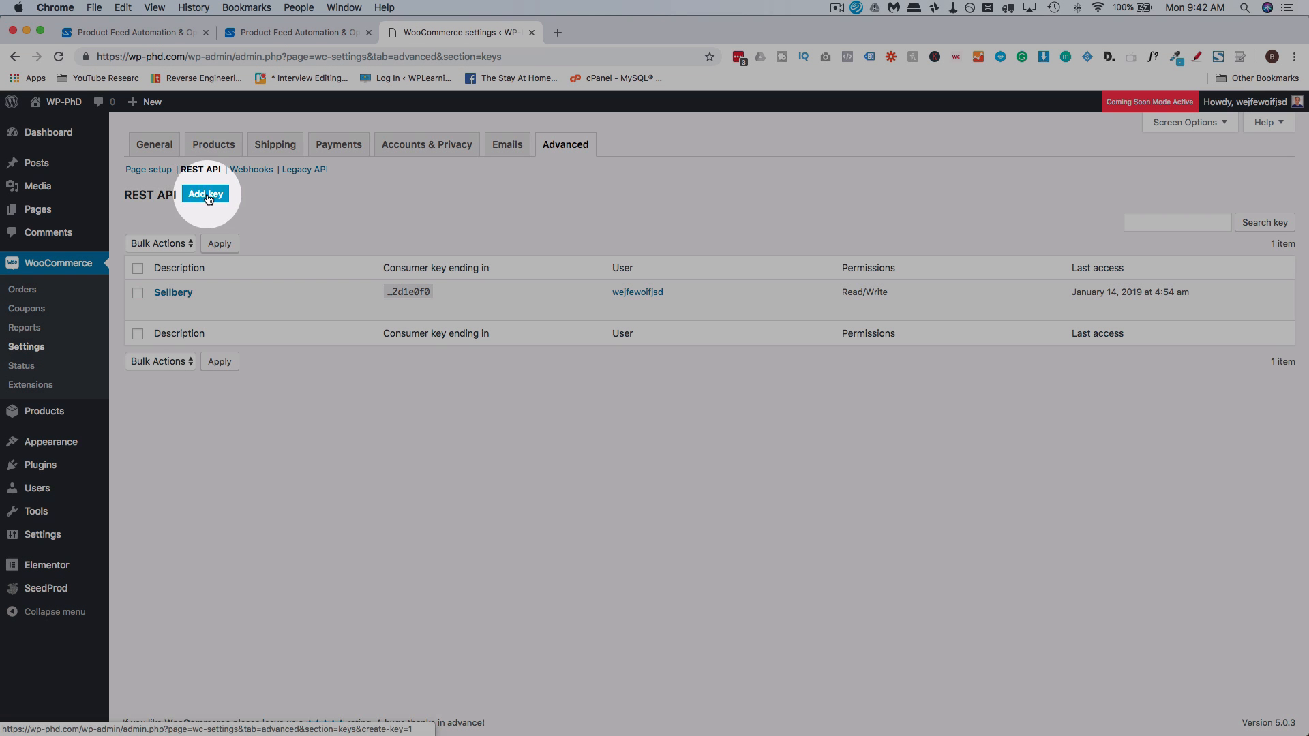
# Generate a REST API key with the description Sellbery and Read/Write permissions, and copy its consumer key
pyautogui.click(206, 195)
pyautogui.click(323, 239)
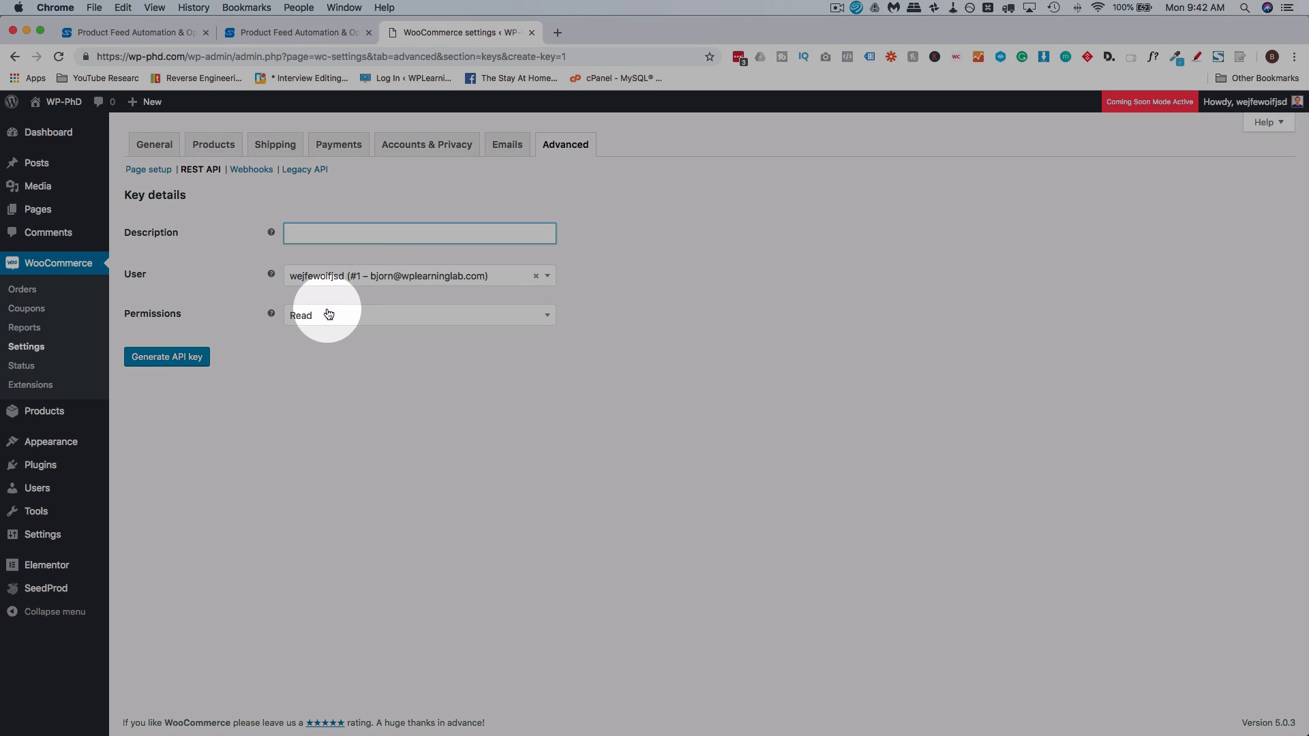
pyautogui.click(325, 316)
pyautogui.click(325, 382)
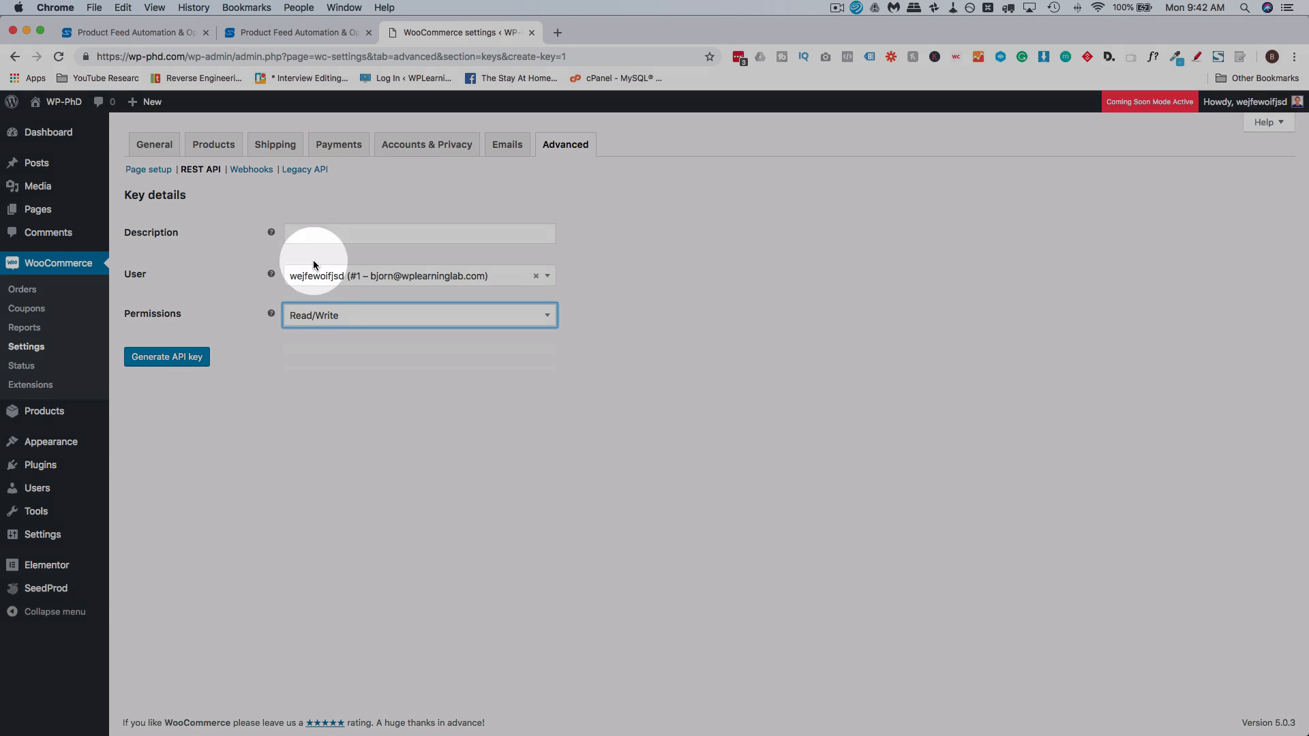
pyautogui.click(313, 236)
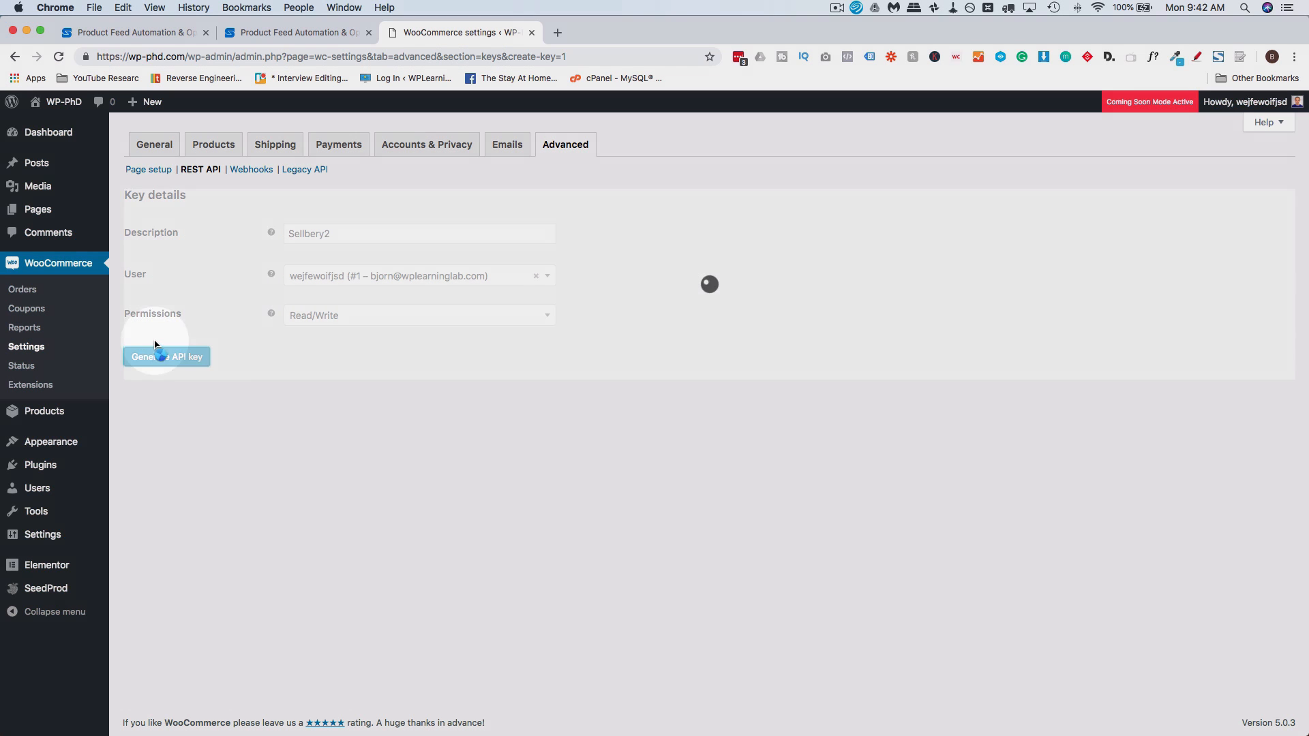
pyautogui.click(159, 355)
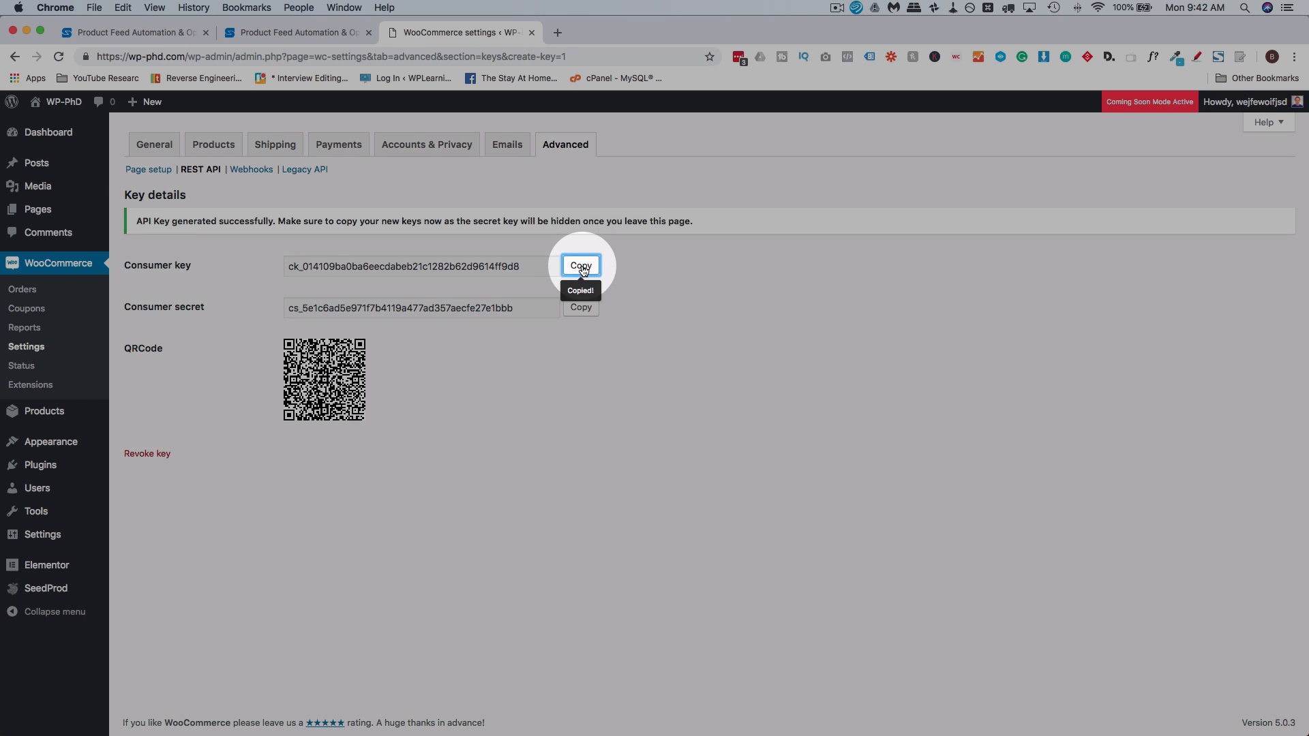
pyautogui.click(281, 35)
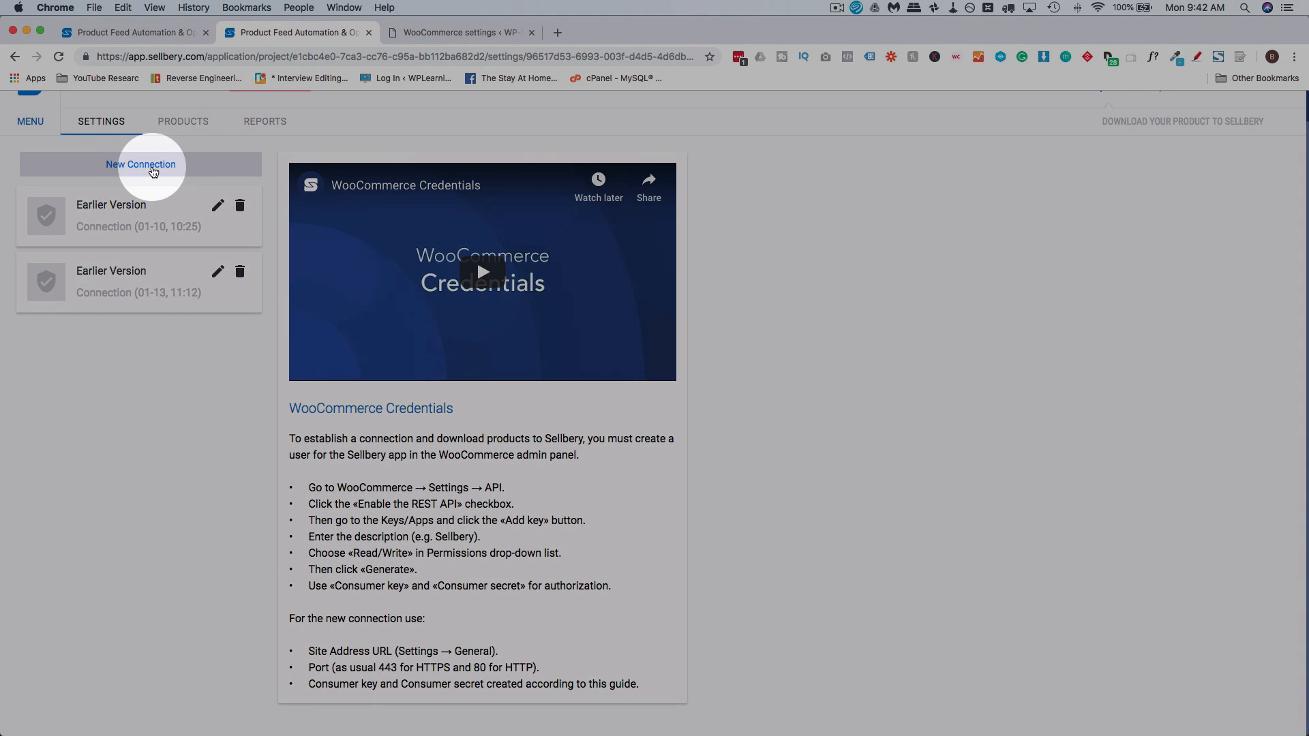
pyautogui.click(153, 172)
pyautogui.click(80, 279)
pyautogui.write('https://wp-phd.com')
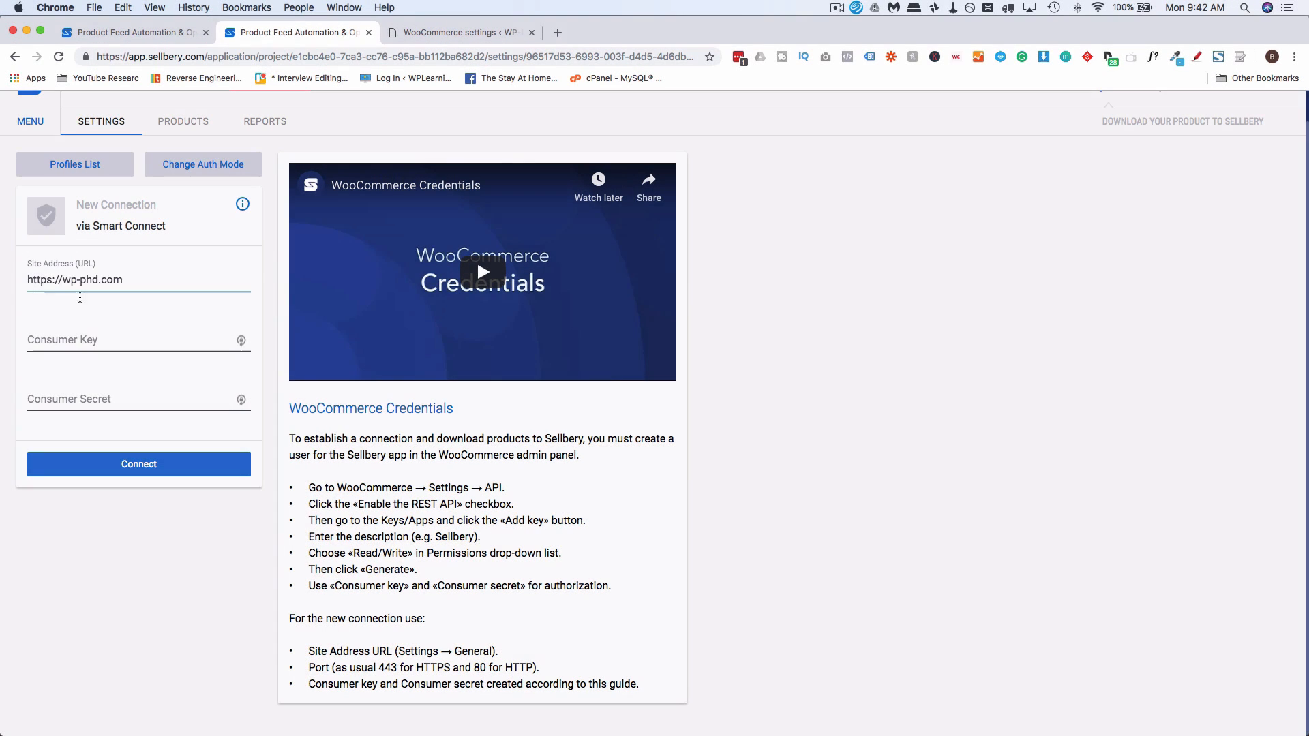
pyautogui.click(85, 343)
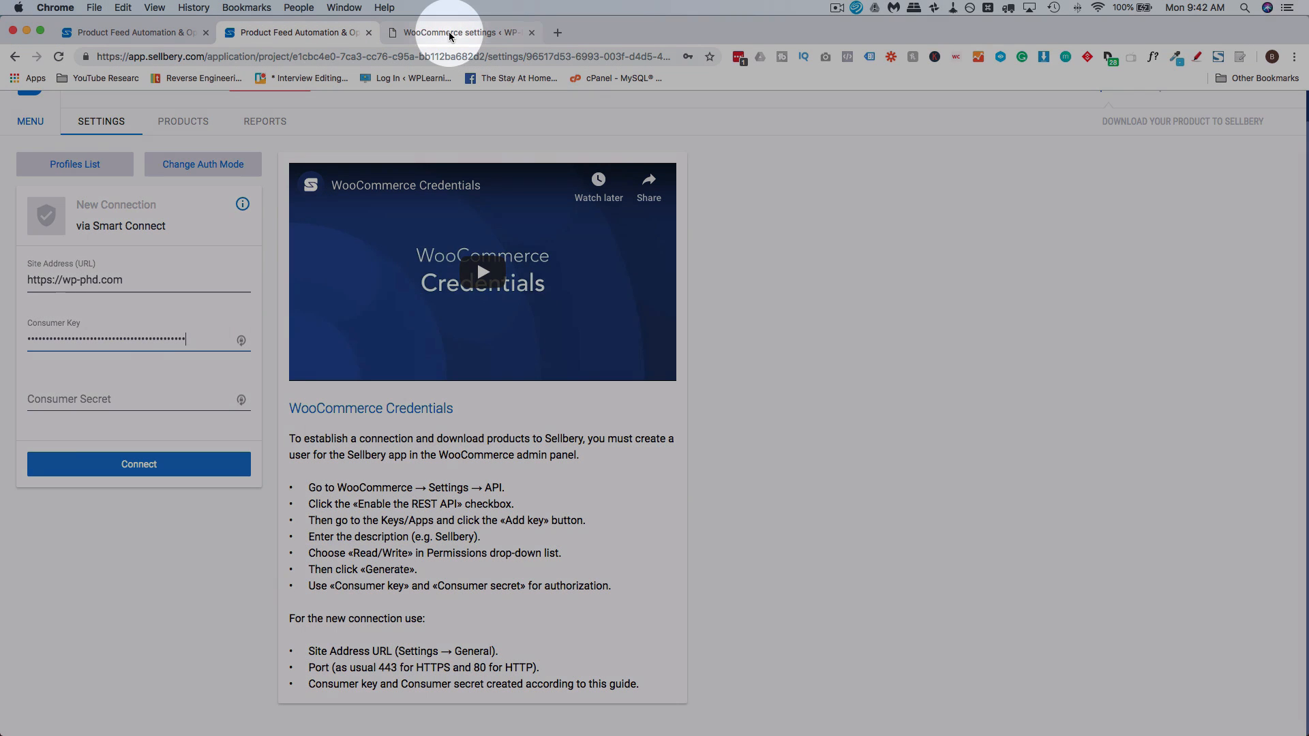
# Copy the consumer secret from WooCommerce, paste it into the Sellbery connection's Consumer Secret field, and connect the store
pyautogui.click(501, 32)
pyautogui.click(581, 307)
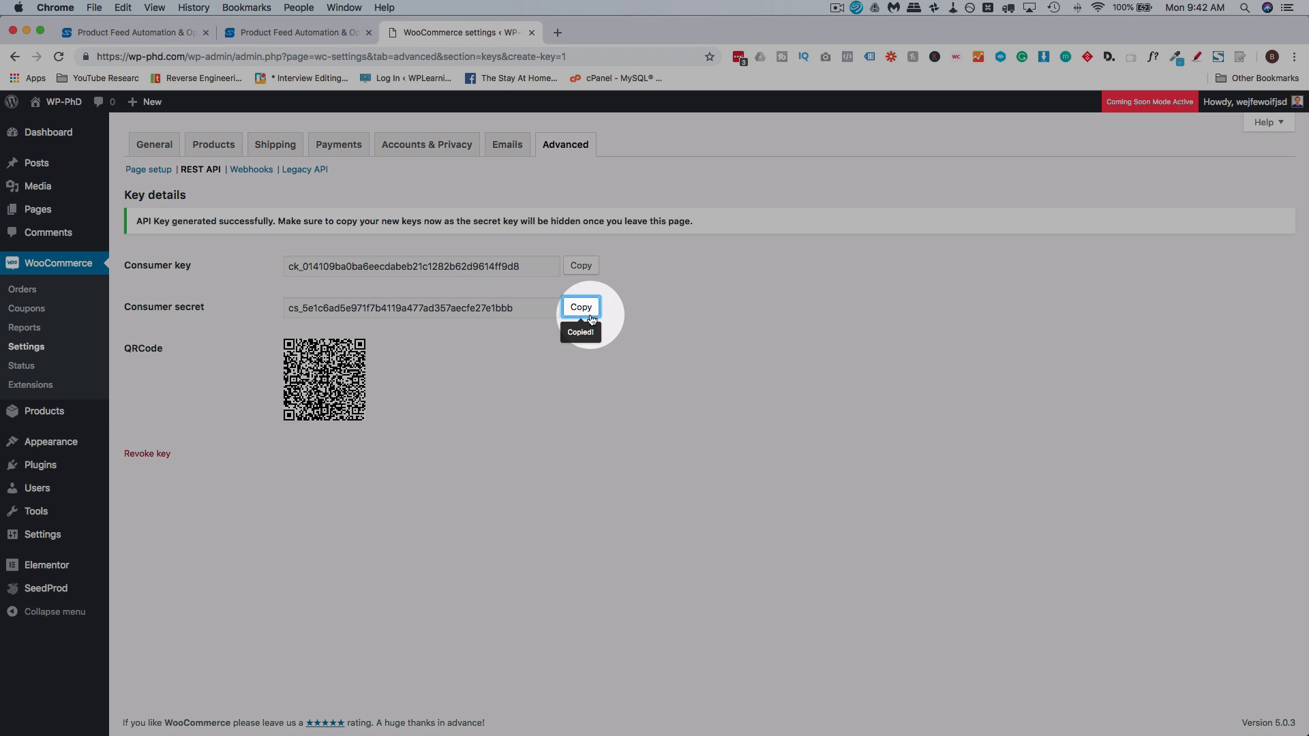
pyautogui.click(326, 32)
pyautogui.click(158, 401)
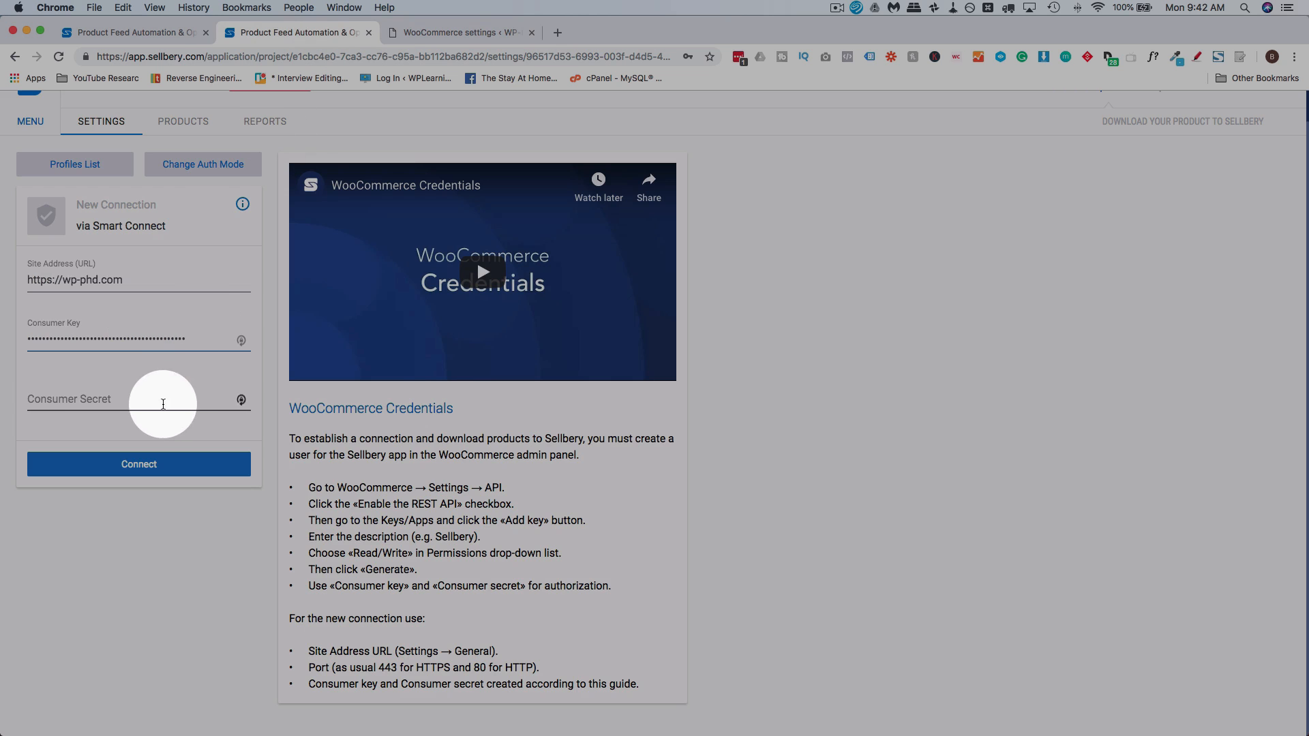
pyautogui.press('super+v')
pyautogui.click(149, 468)
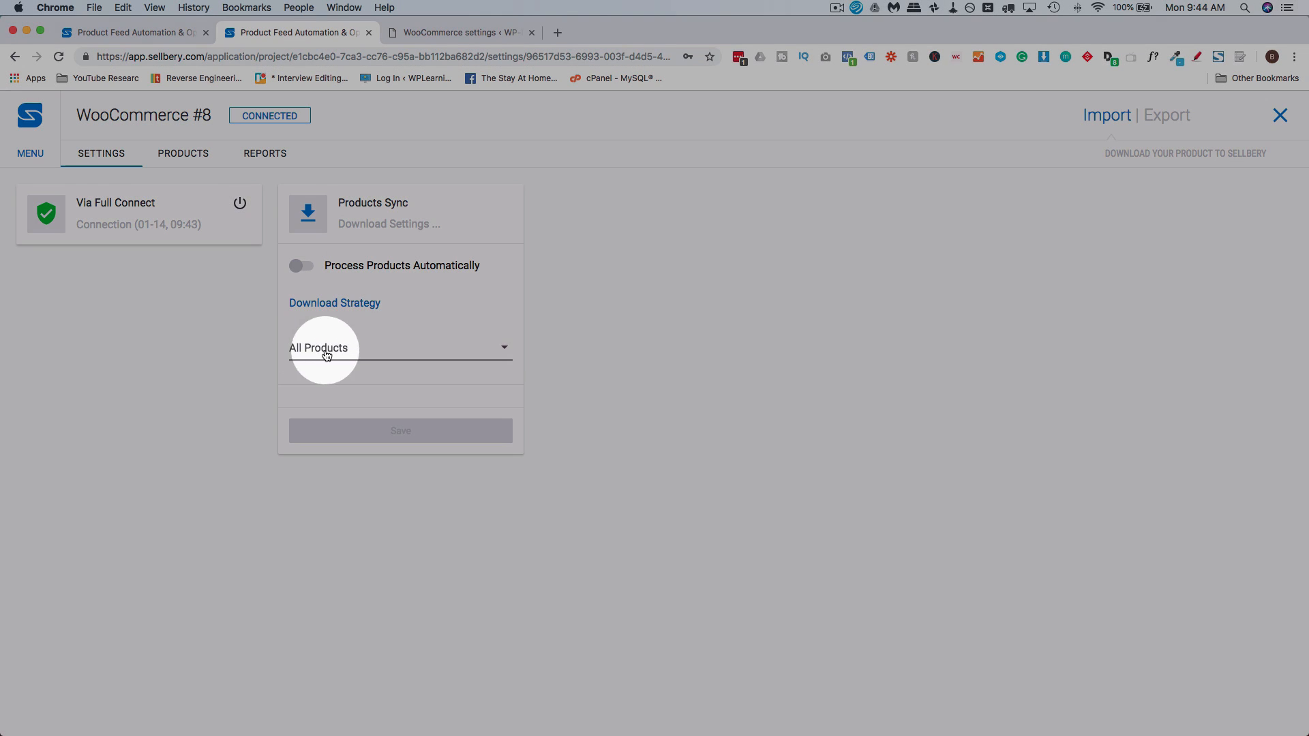
# Set the product download strategy to By Category Id
pyautogui.click(454, 352)
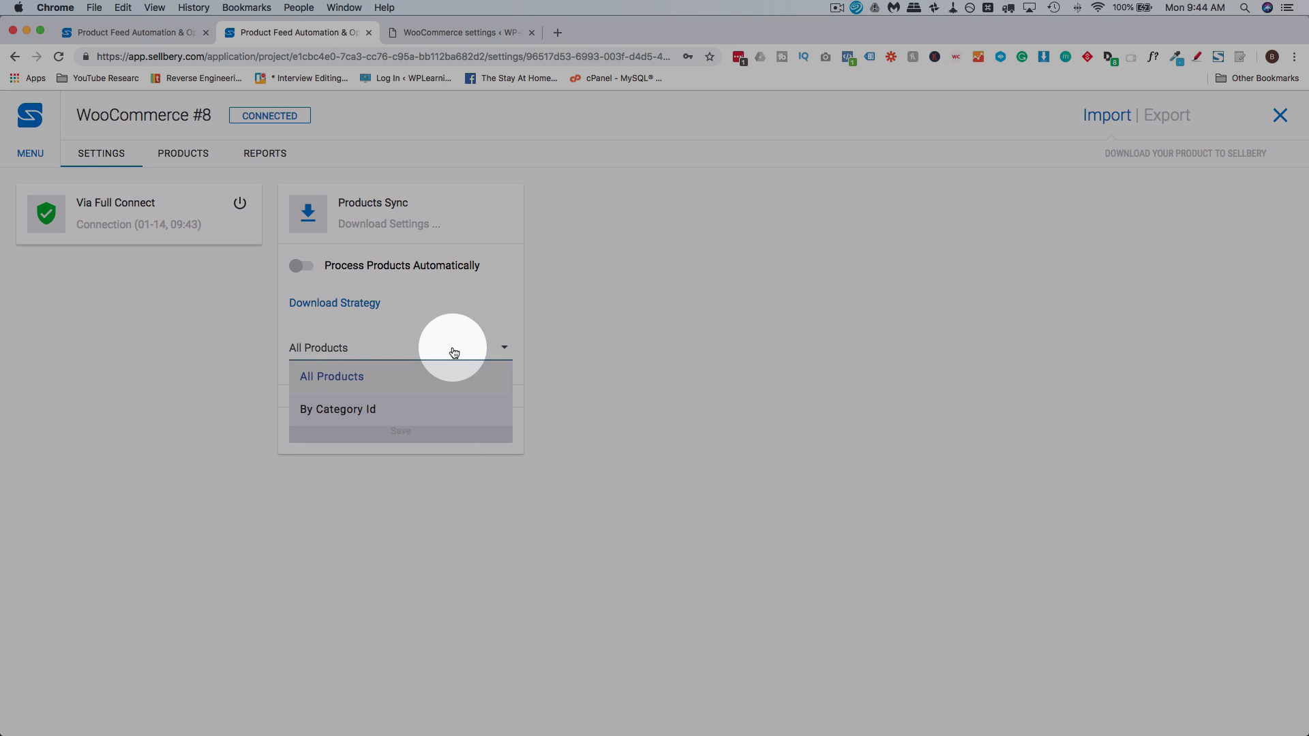
pyautogui.click(357, 412)
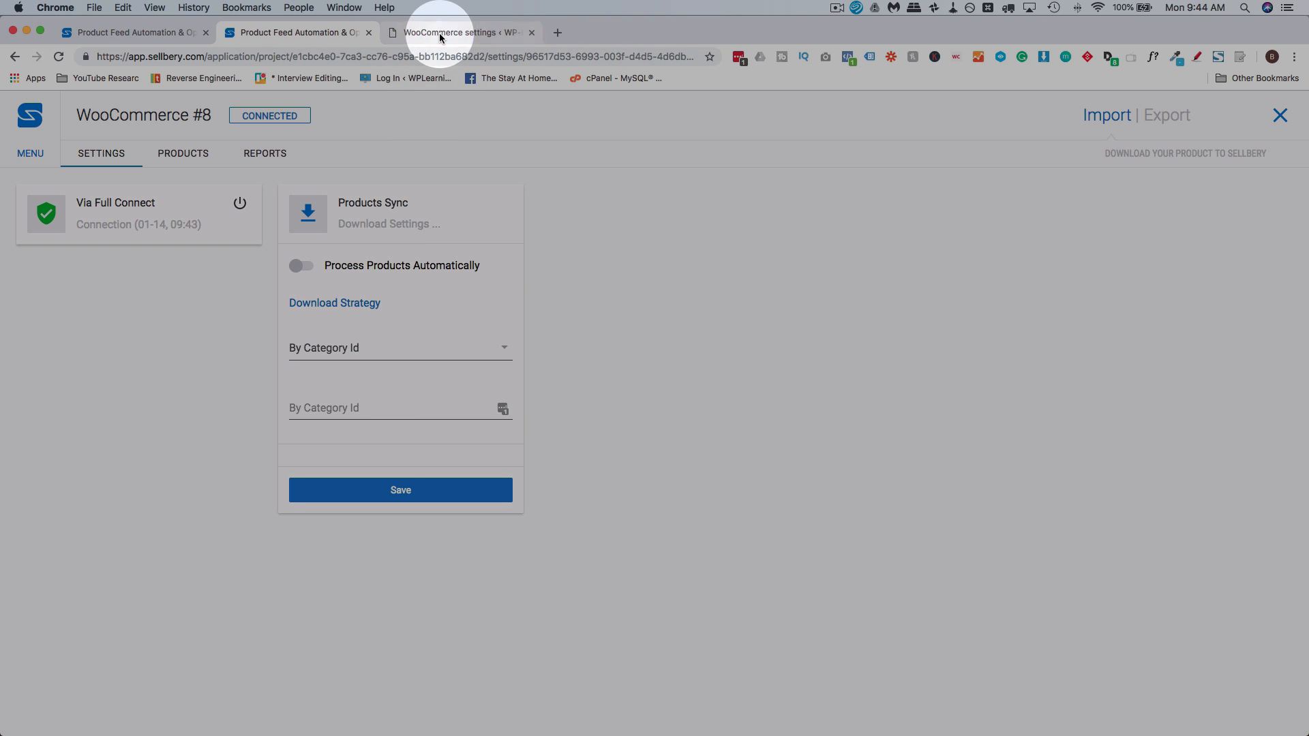
# Open the T-Shirts product category for editing in the WordPress admin and locate its category ID in the page address
pyautogui.click(439, 32)
pyautogui.moveTo(58, 416)
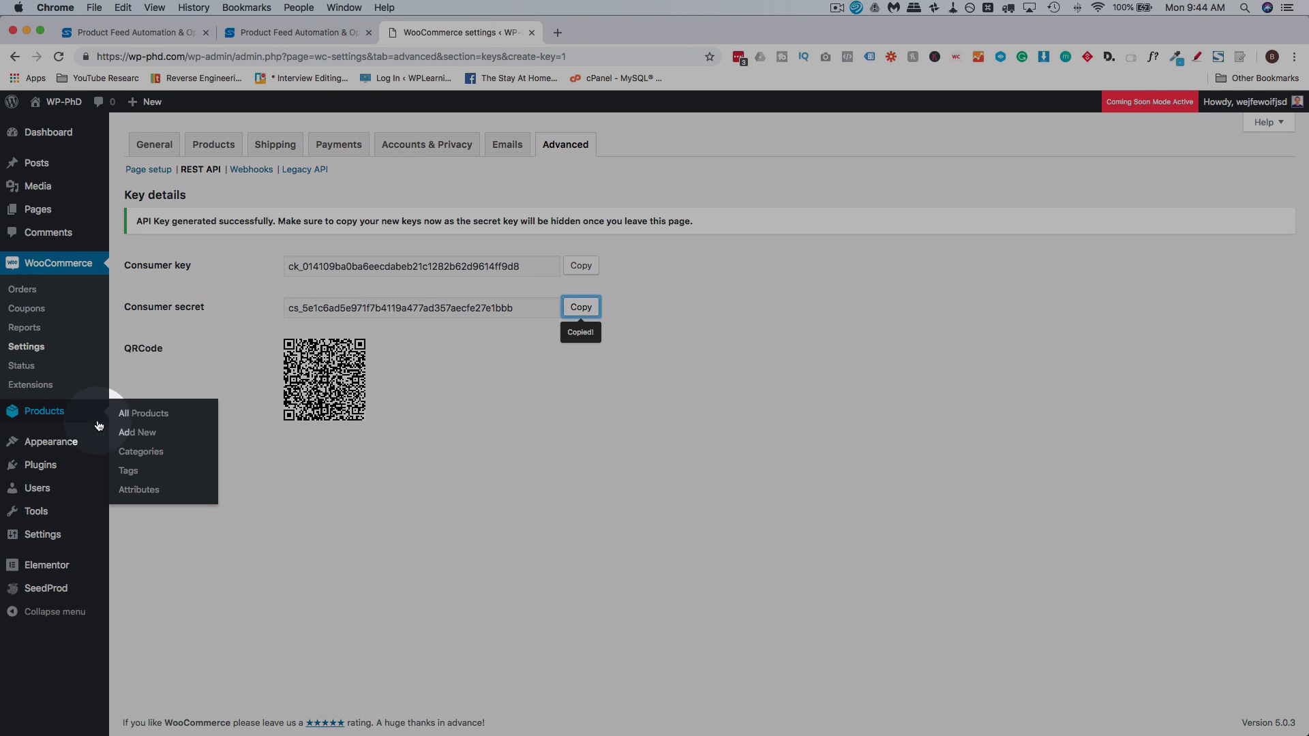
pyautogui.click(141, 454)
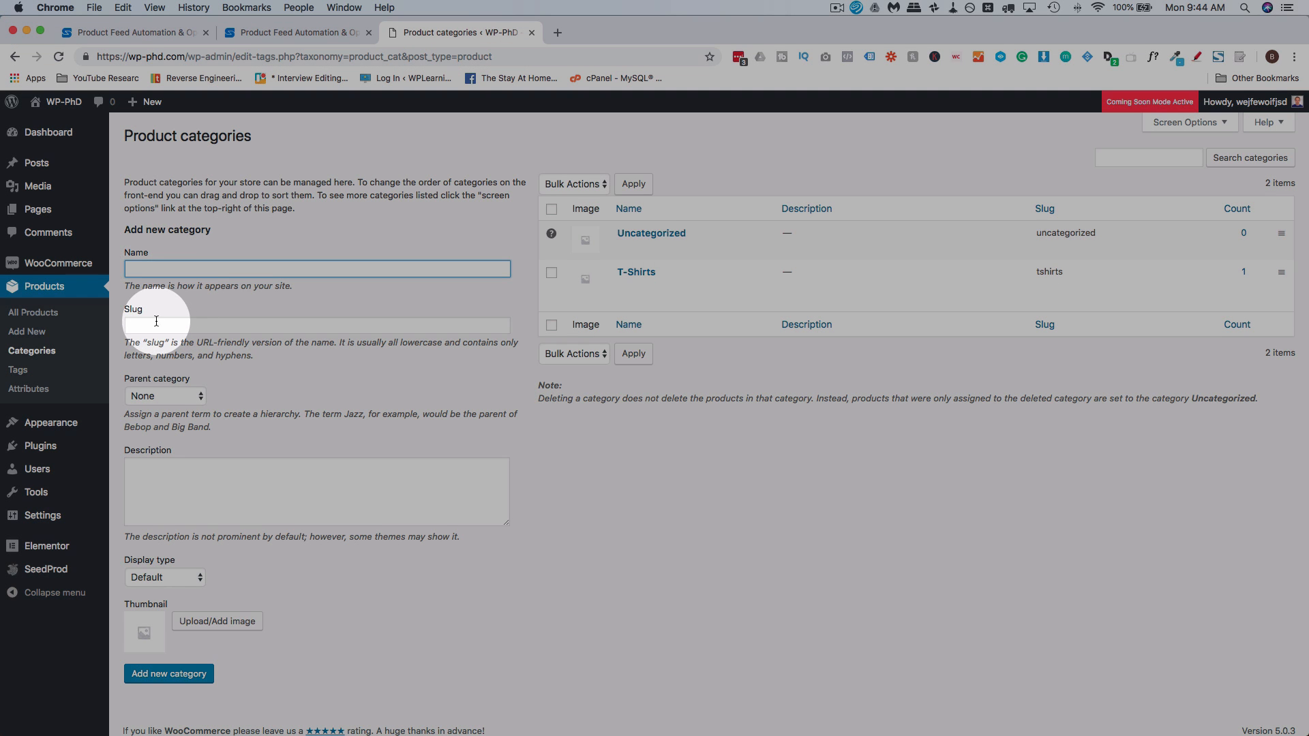
pyautogui.click(164, 326)
pyautogui.scroll(-1, 257, 435)
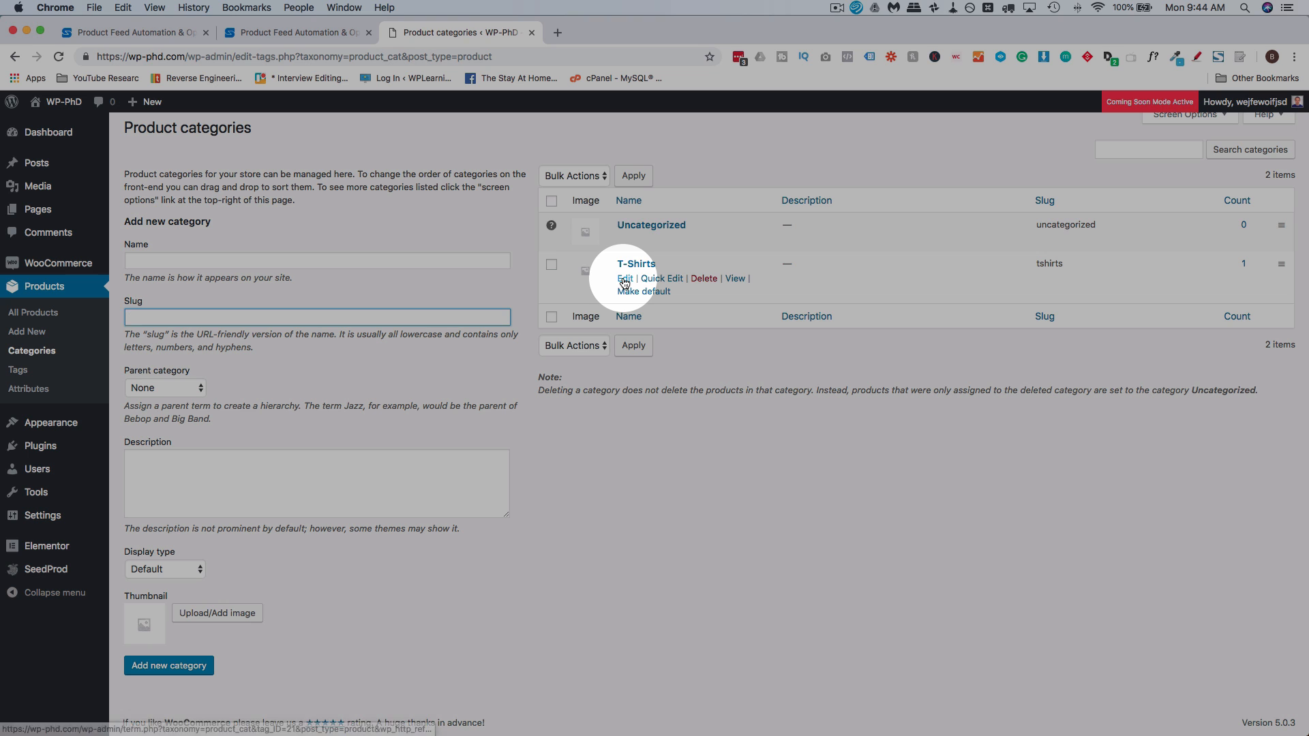
pyautogui.click(624, 282)
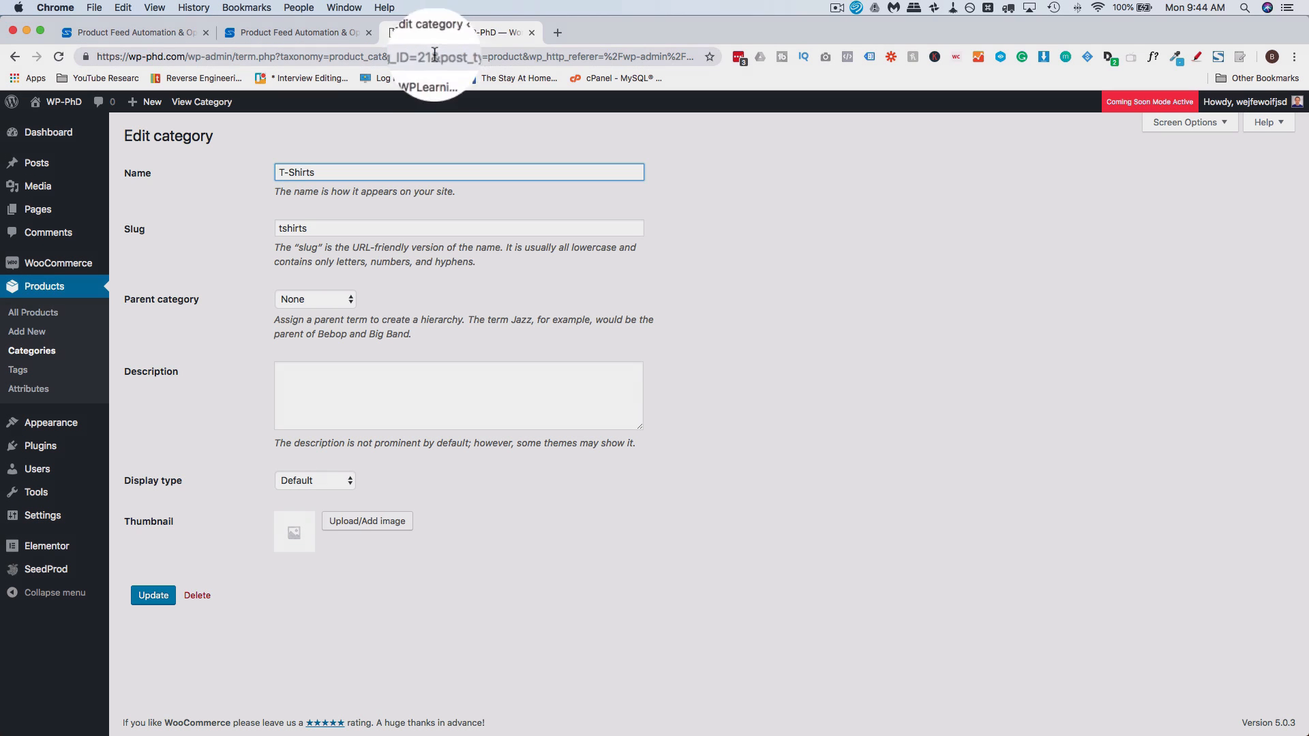
pyautogui.moveTo(432, 56)
pyautogui.mouseDown()
pyautogui.moveTo(394, 58)
pyautogui.moveTo(421, 57)
pyautogui.mouseUp()
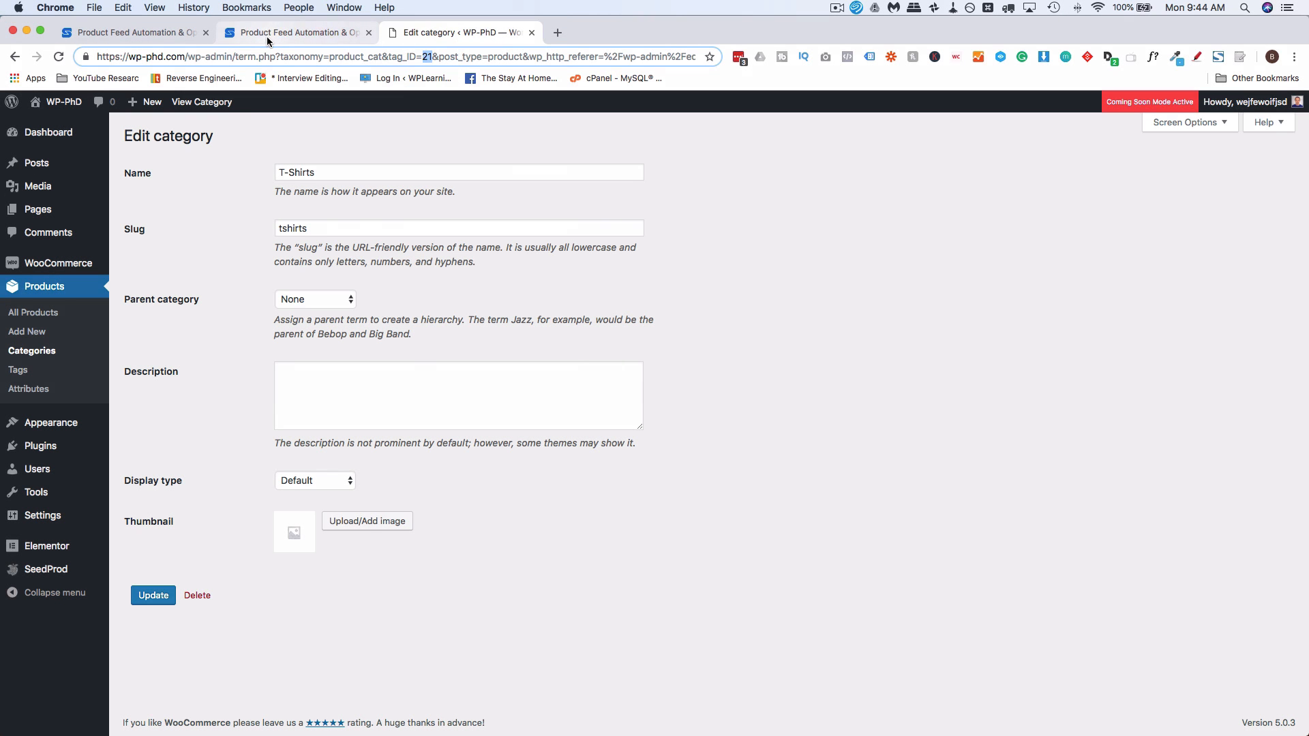
# Set the WooCommerce product download category ID to 21 in Sellbery and save the sync settings
pyautogui.click(268, 35)
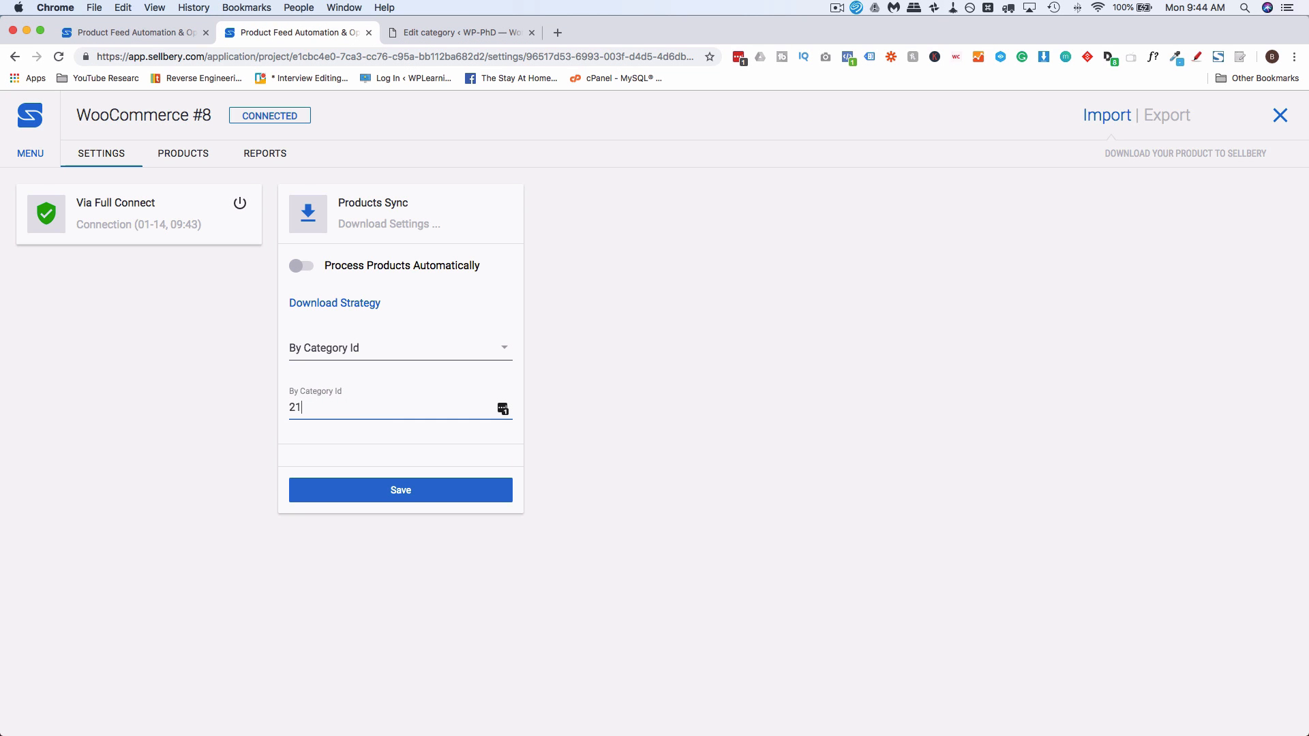
pyautogui.click(377, 491)
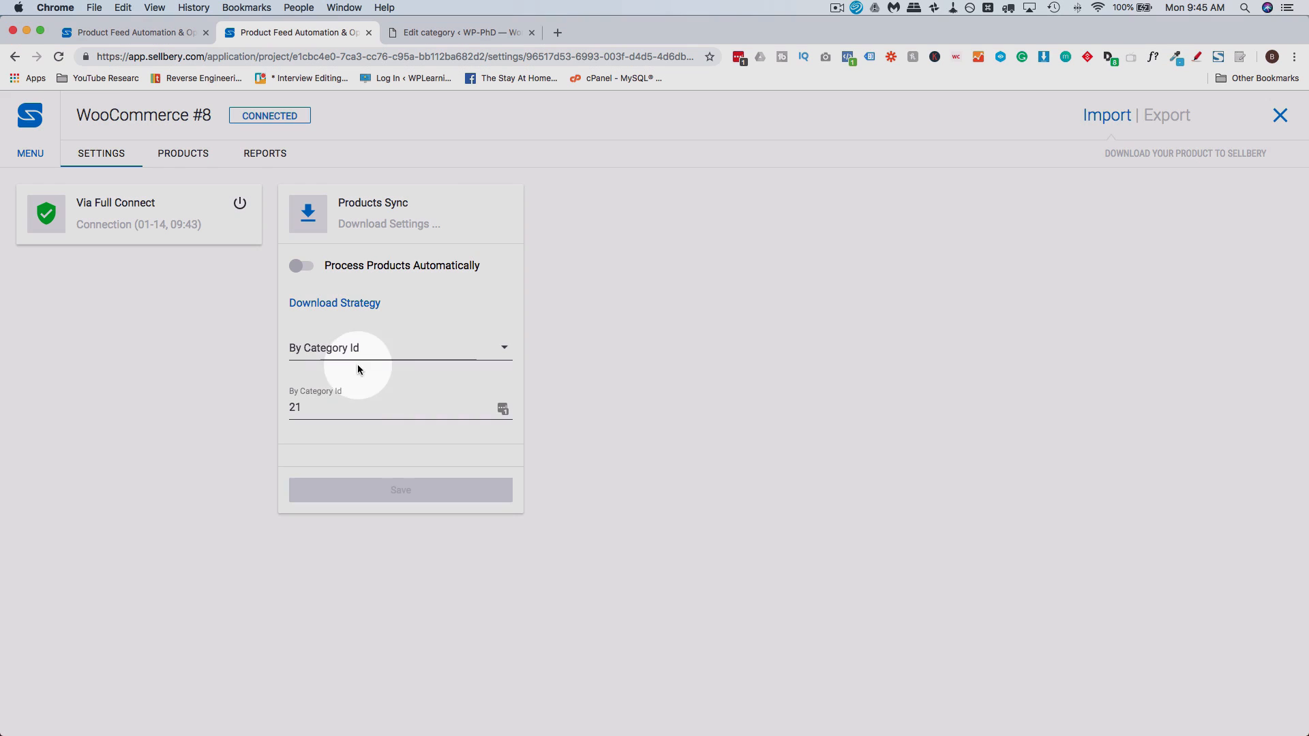
pyautogui.click(335, 419)
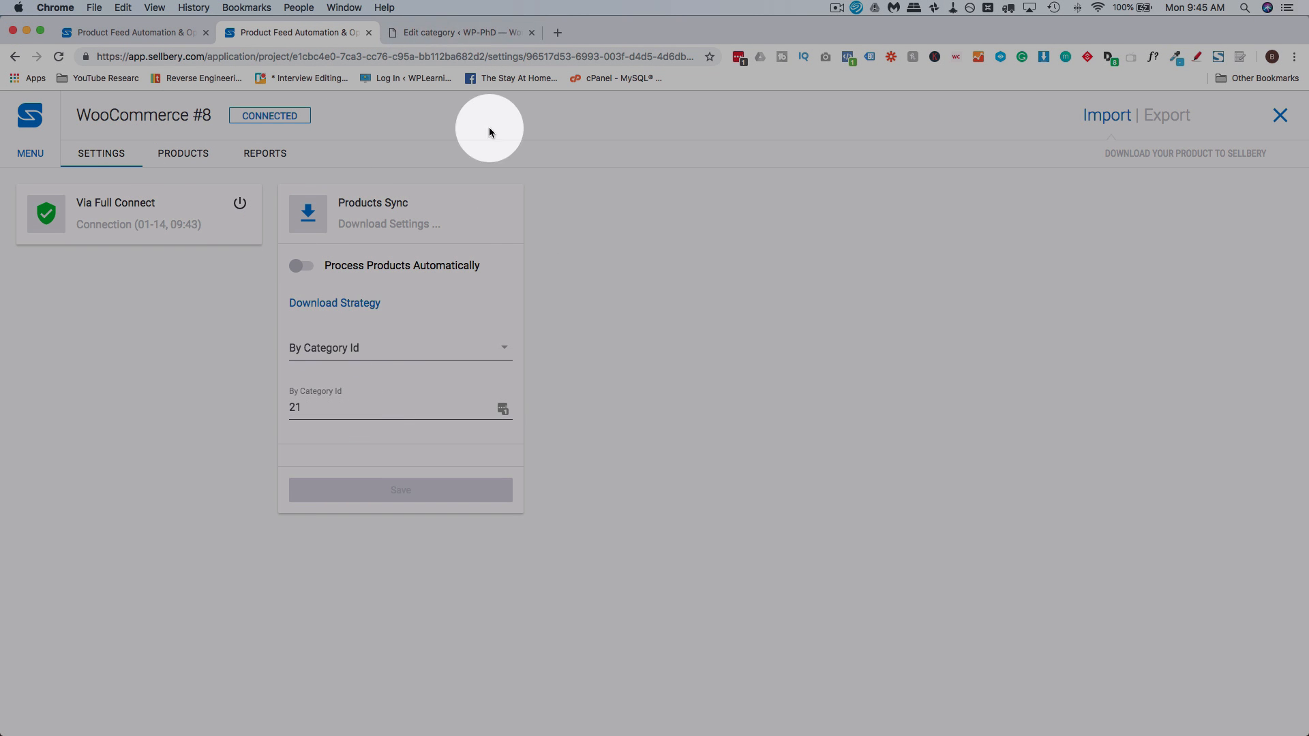
# Check the category assigned to the Cool Summer Plain T-Shirt in the WordPress product list, and return to the Sellbery download settings
pyautogui.click(452, 31)
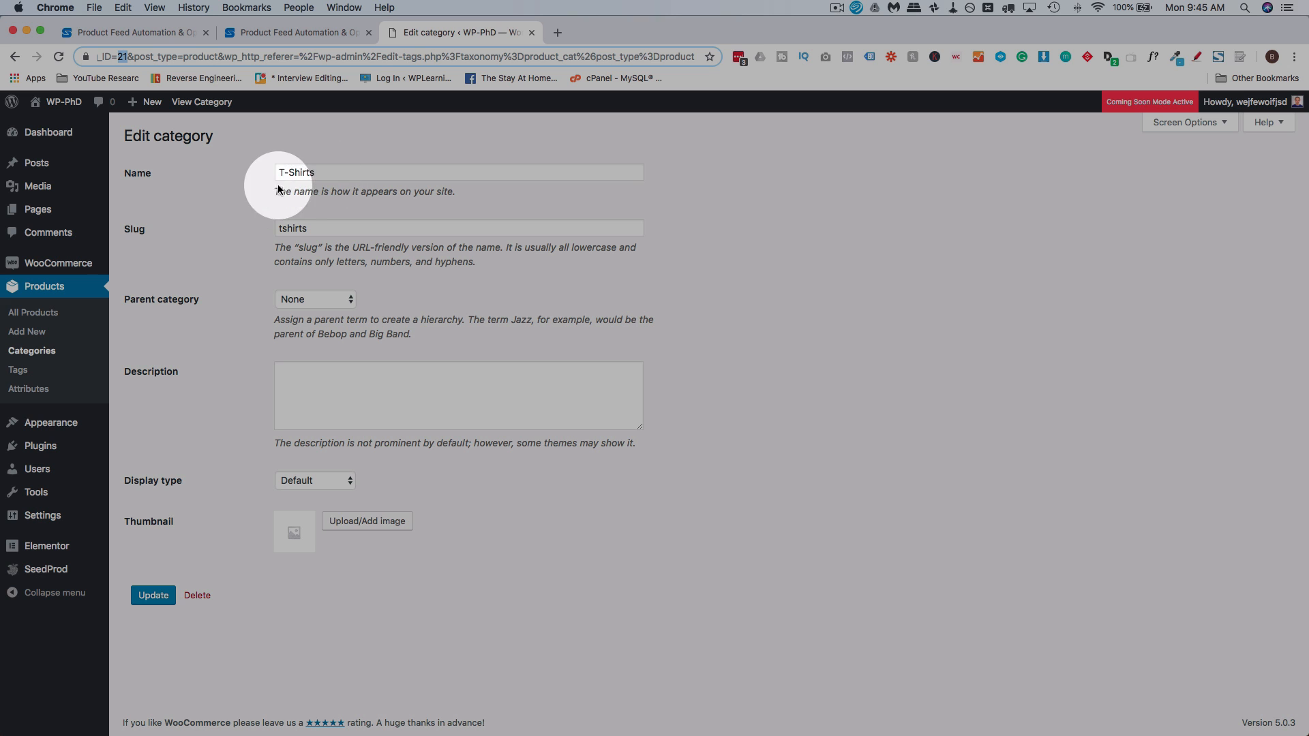
pyautogui.click(34, 313)
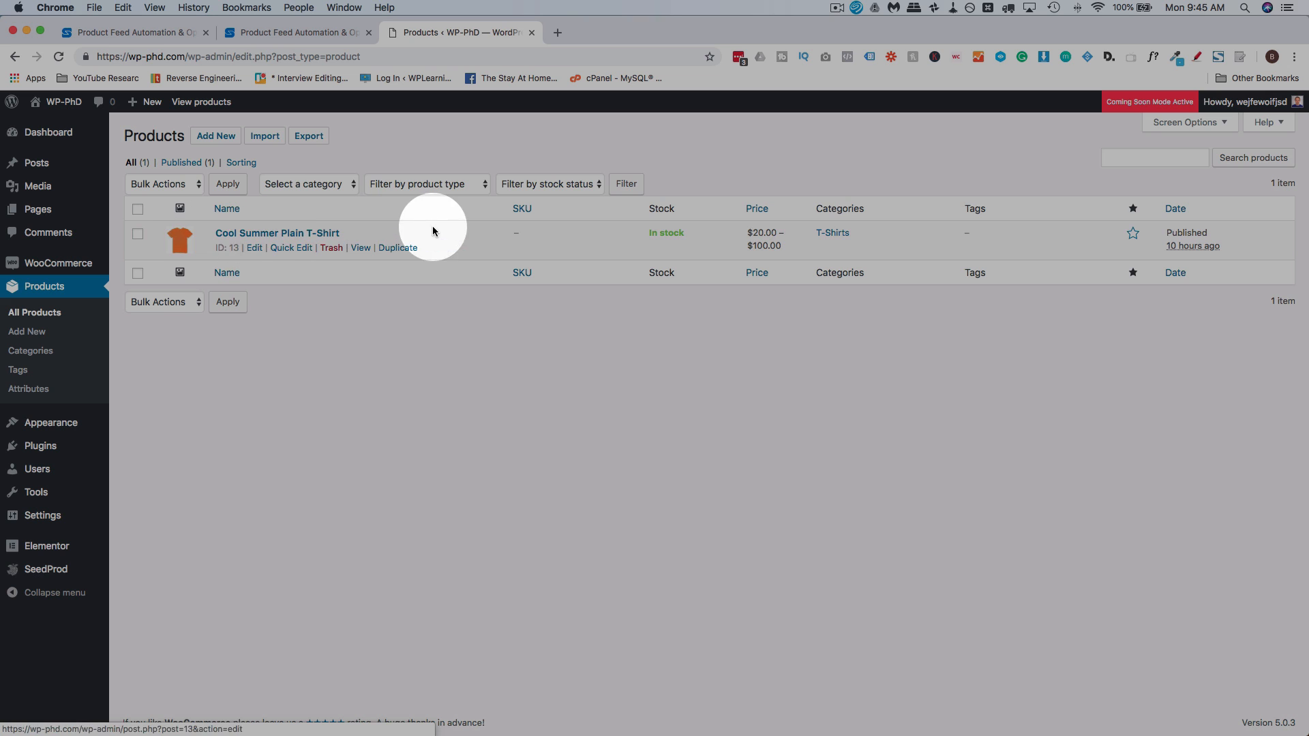
pyautogui.moveTo(857, 238); pyautogui.dragTo(795, 234)
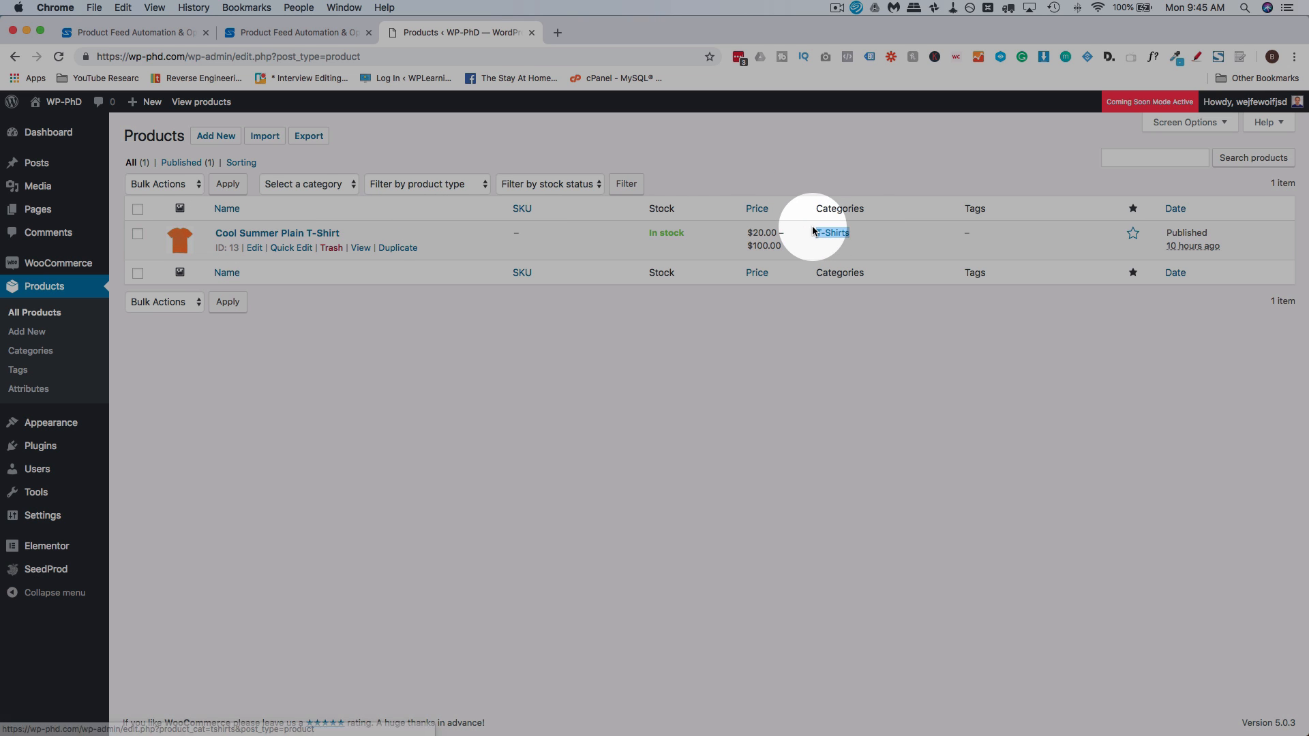
pyautogui.click(297, 36)
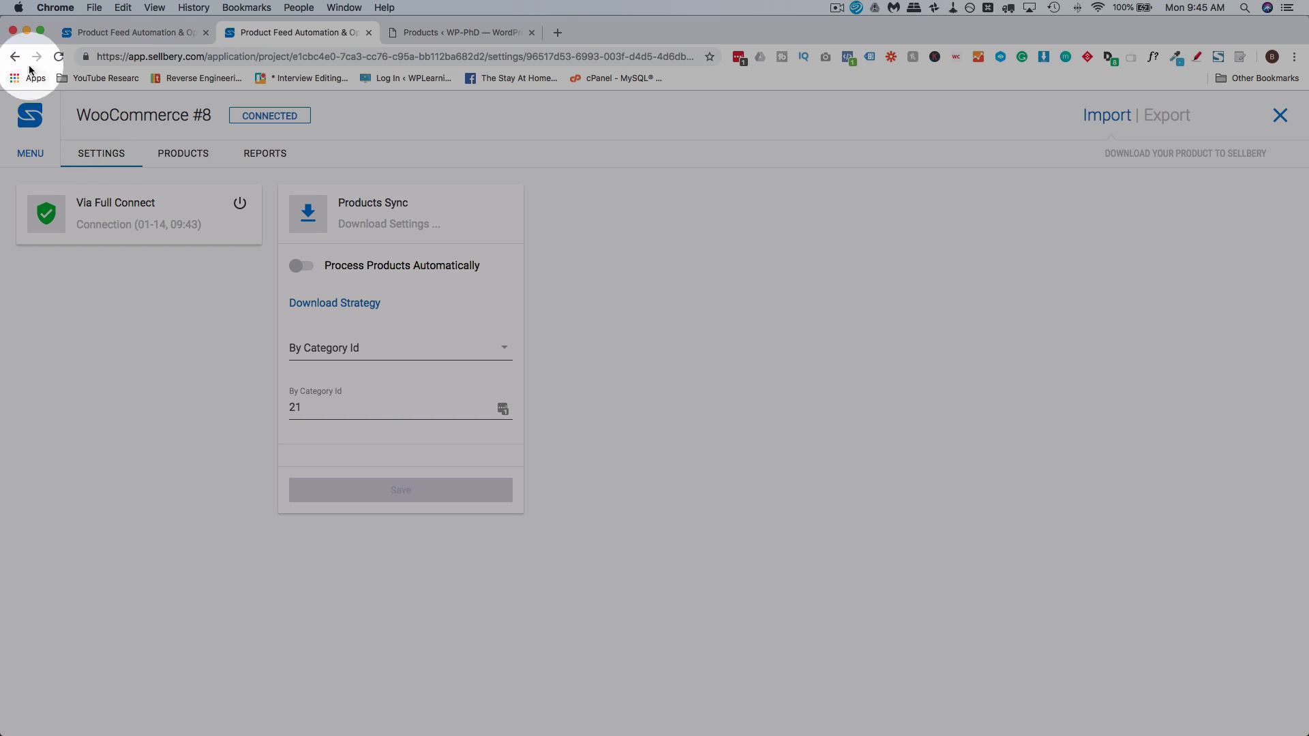
# Reopen the WooCommerce channel from the project scheme, disconnect the store, and start a new connection in Full Connect mode
pyautogui.click(16, 58)
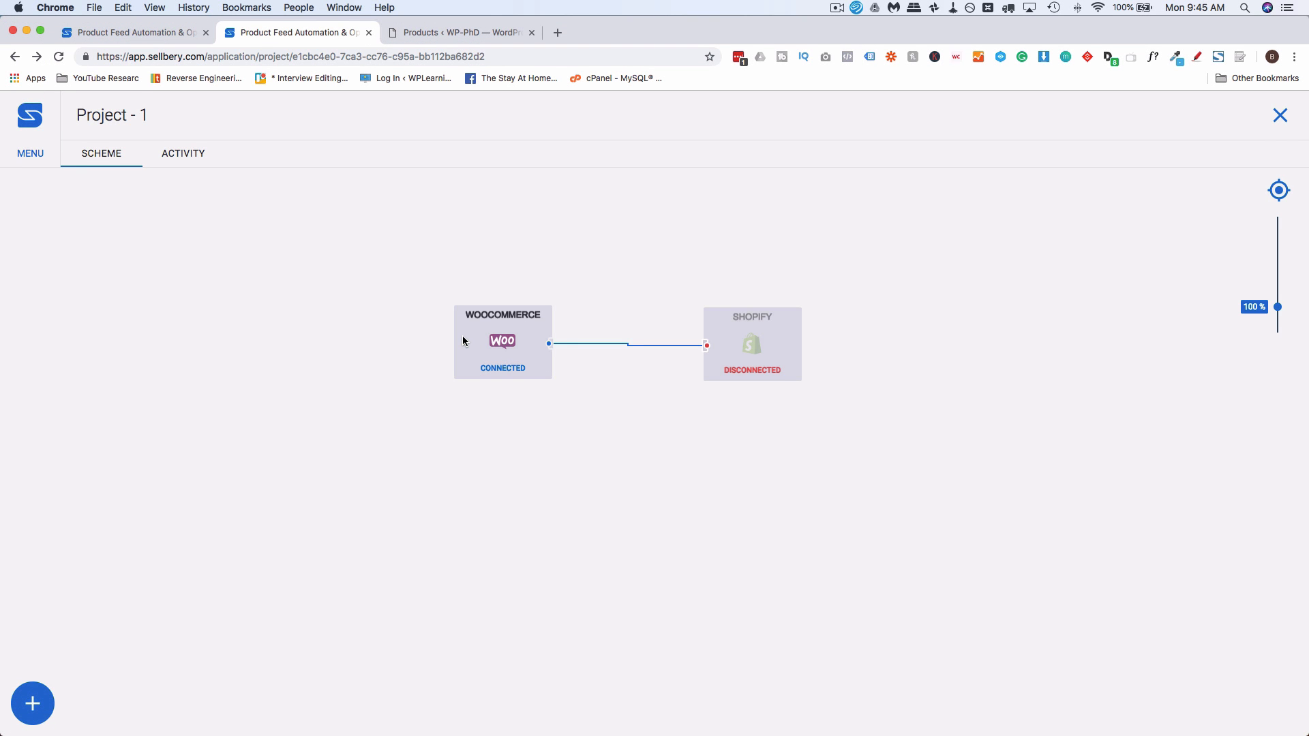
pyautogui.doubleClick(466, 325)
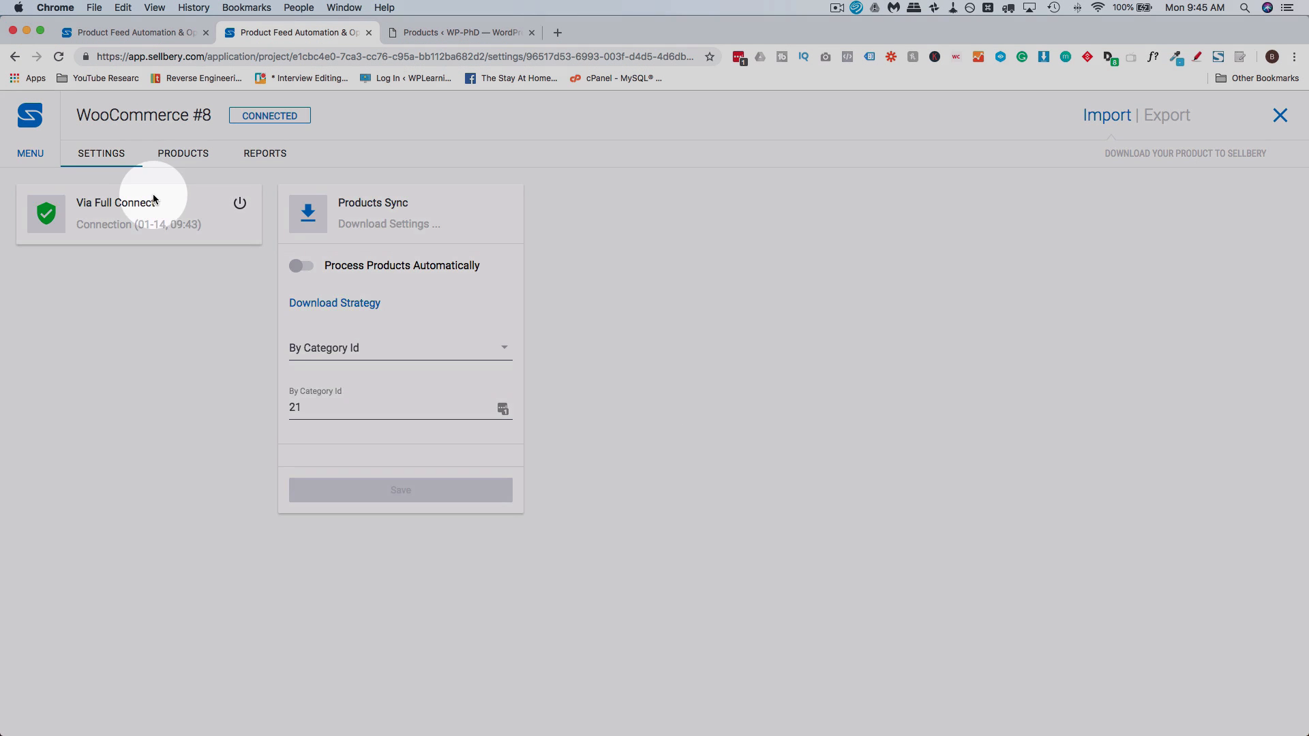
pyautogui.click(239, 203)
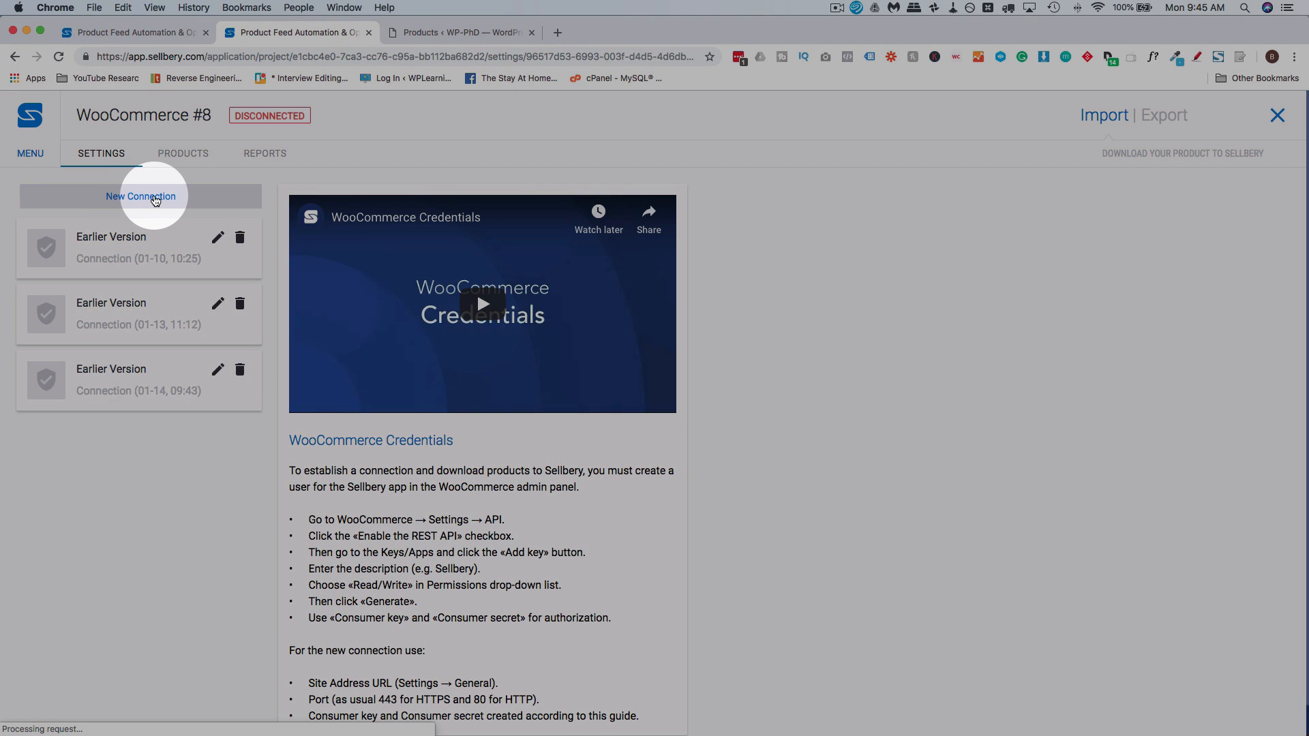
pyautogui.click(154, 199)
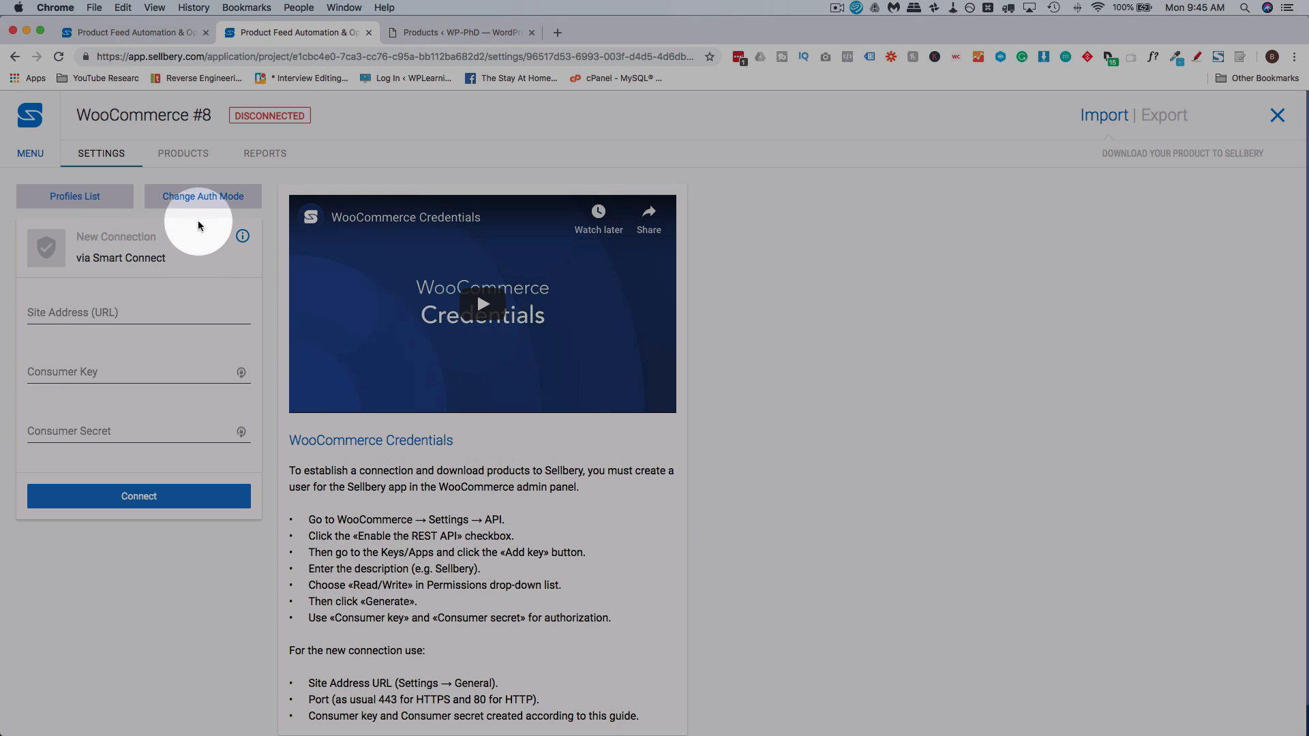
pyautogui.click(222, 202)
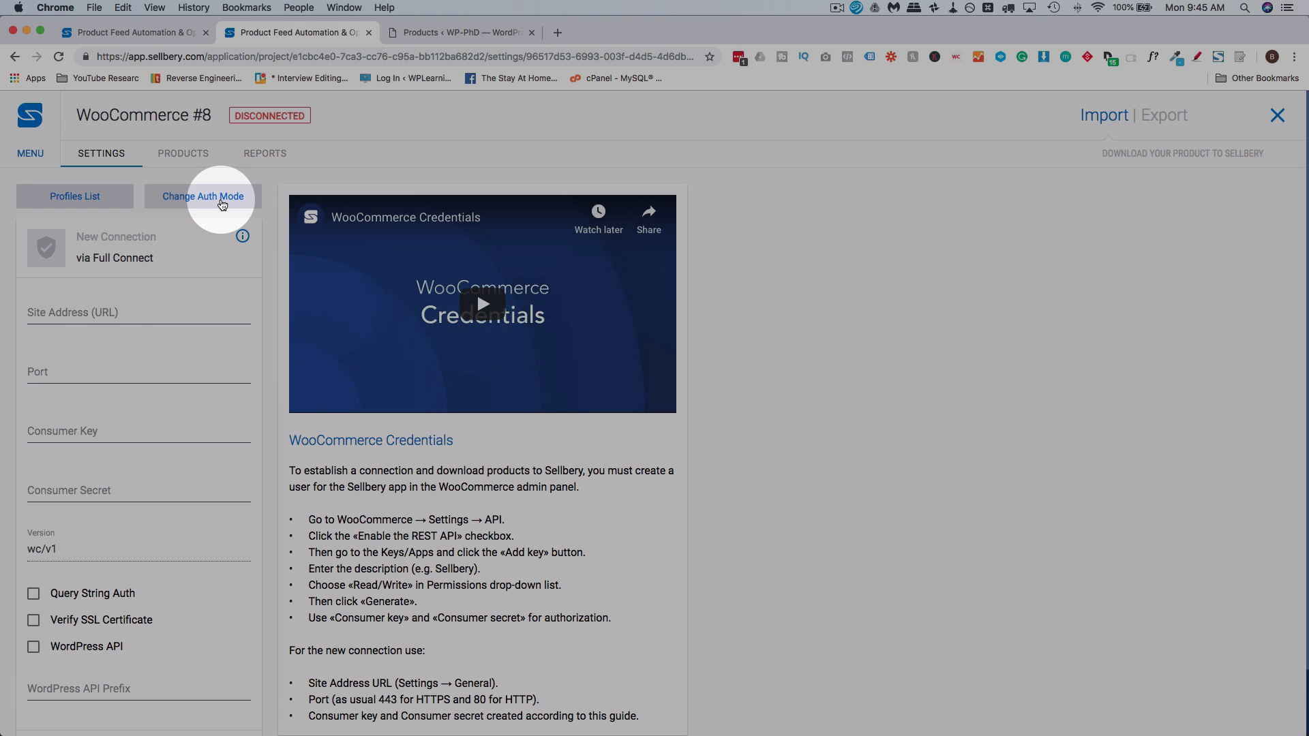
# Examine the Full Connect fields and the port guidance for HTTPS and HTTP in the WooCommerce Credentials instructions
pyautogui.scroll(-2, 106, 293)
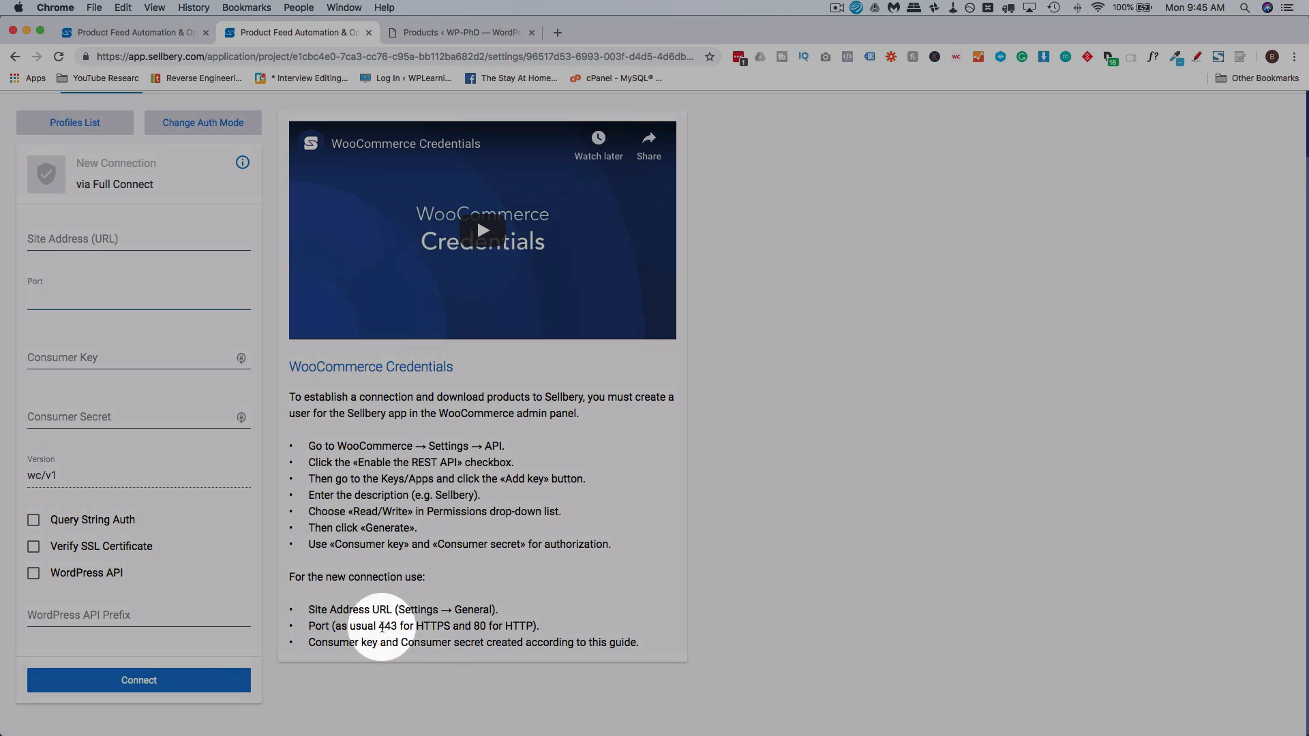
pyautogui.click(387, 625)
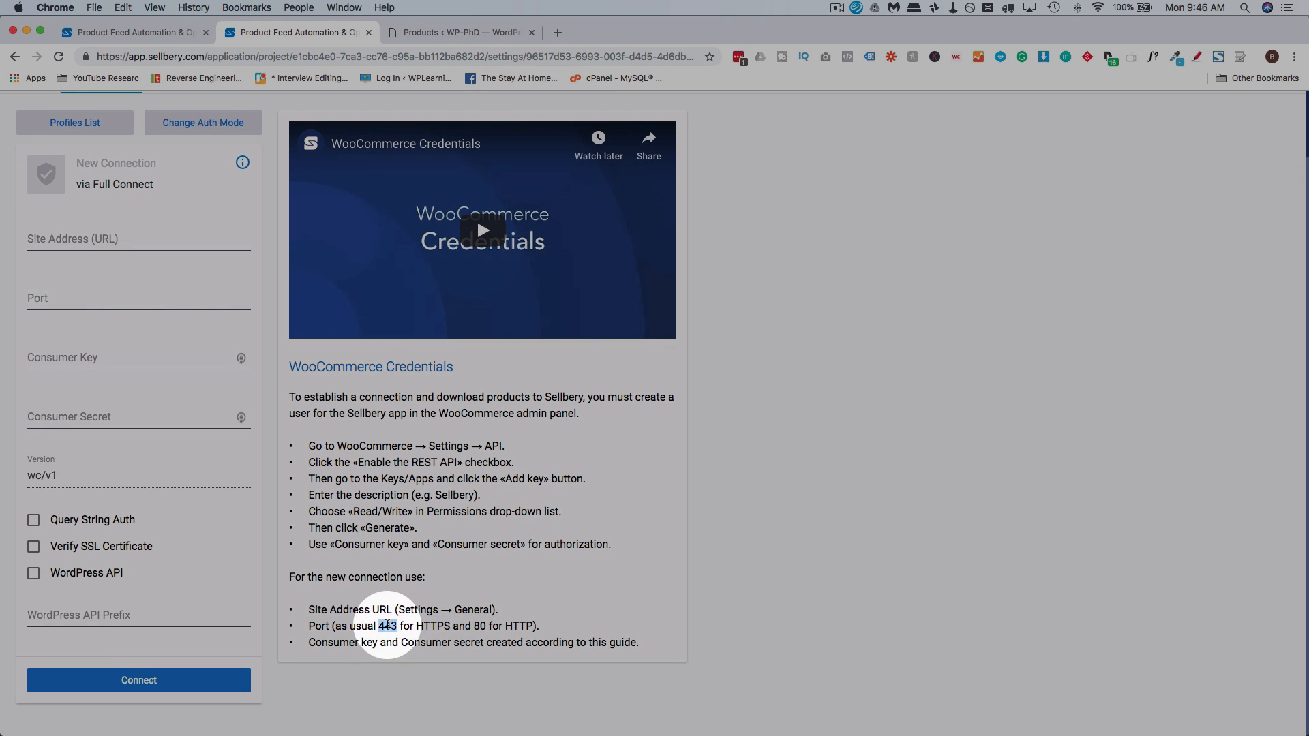
pyautogui.click(518, 624)
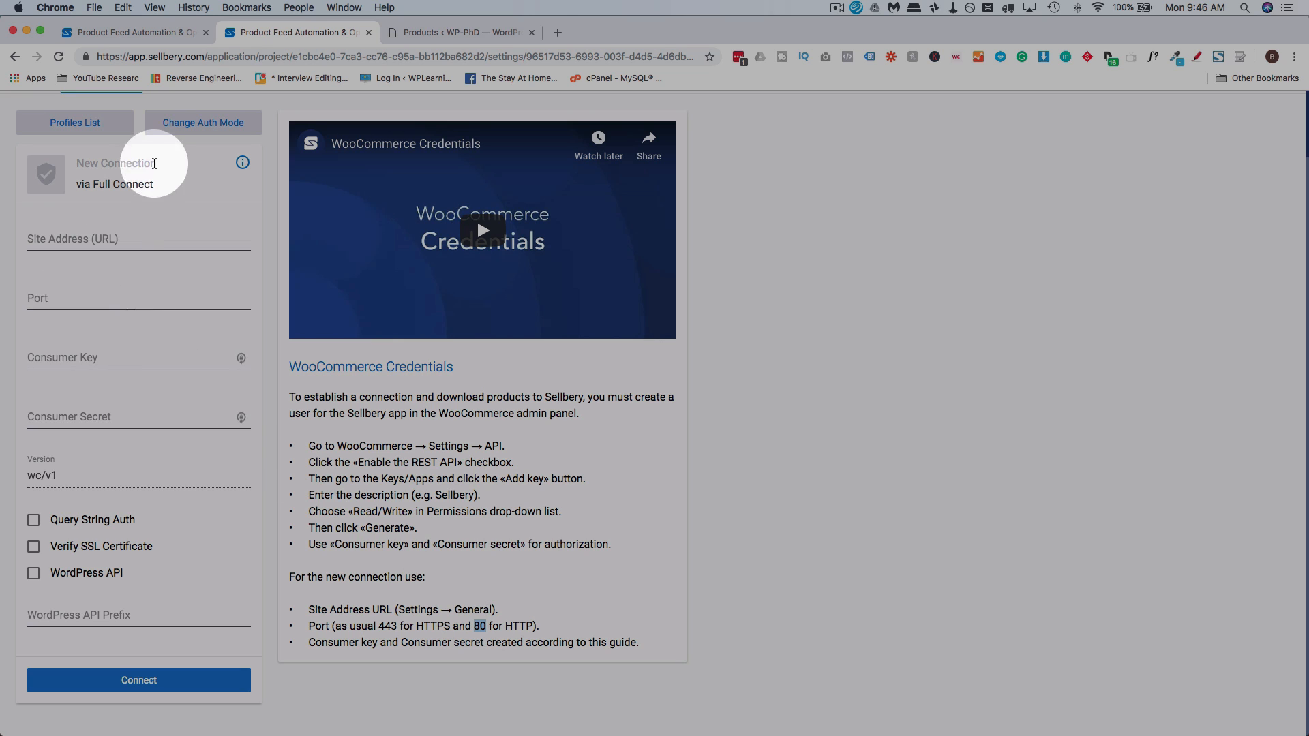
pyautogui.click(79, 301)
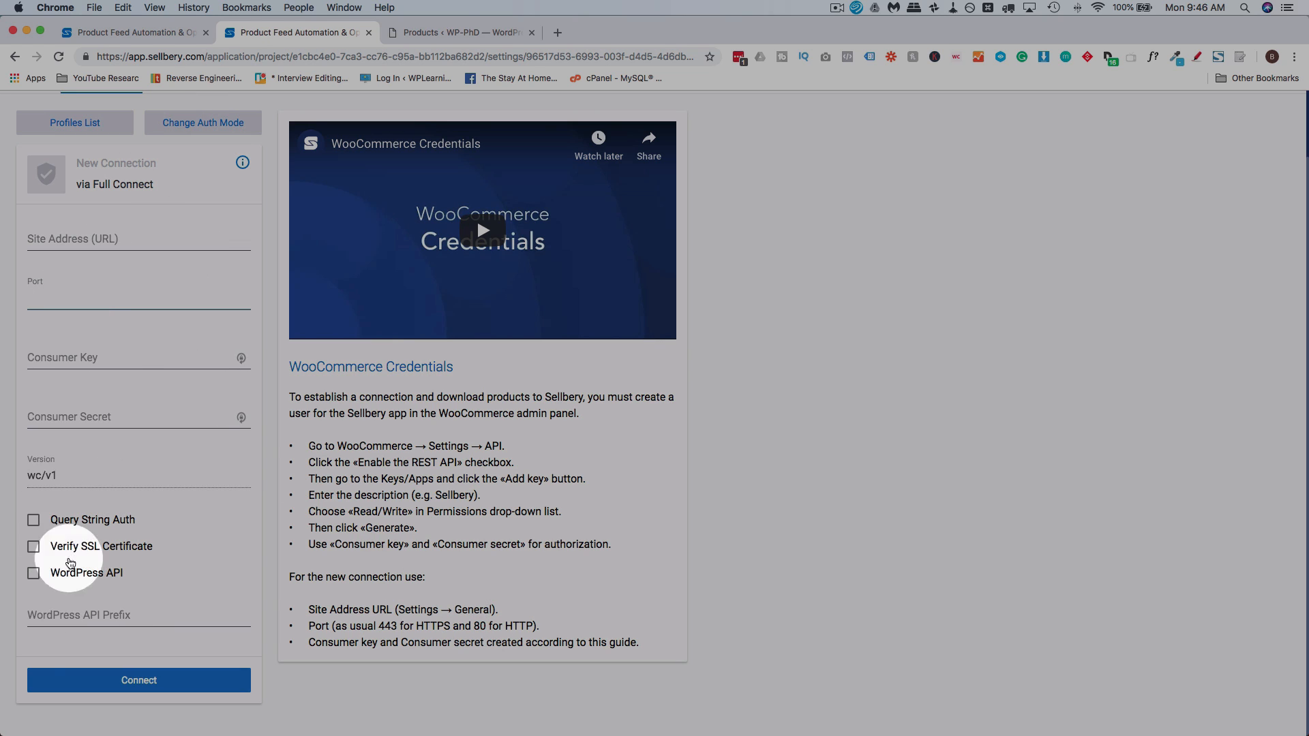
pyautogui.scroll(2, 269, 426)
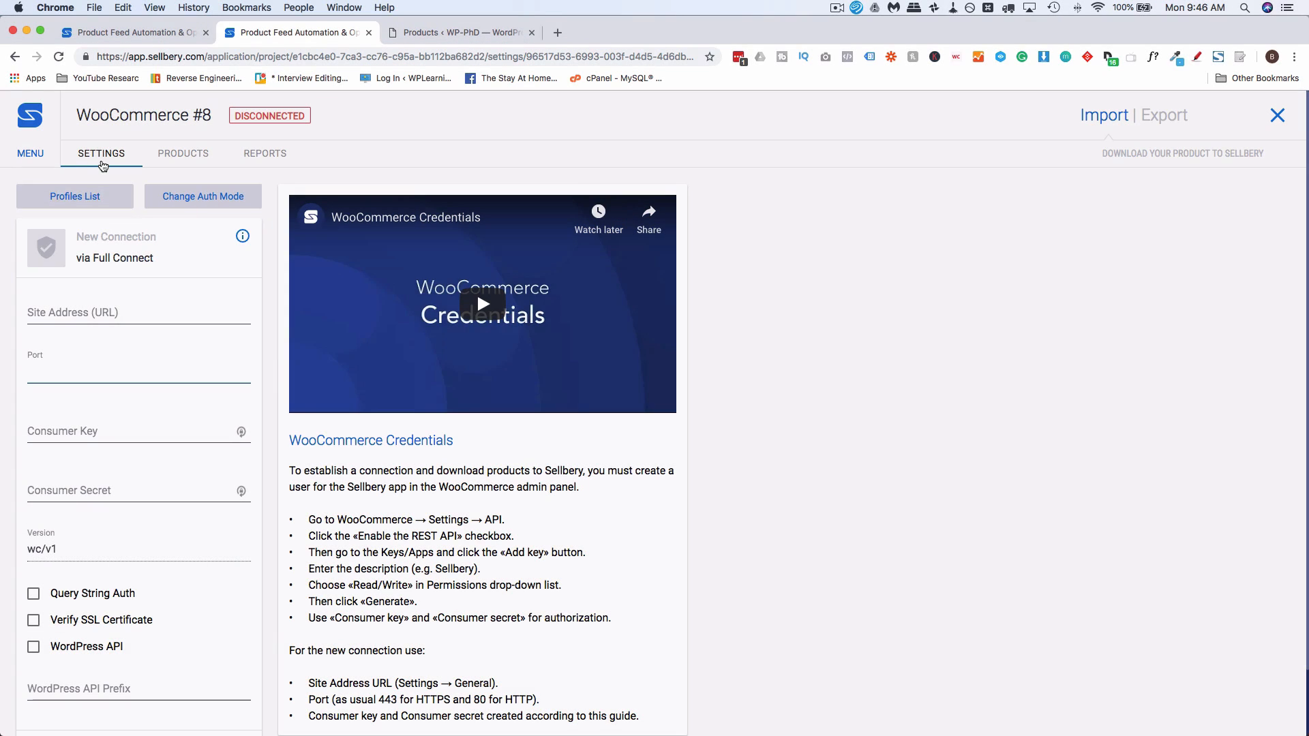
# Open the Shopify channel from the project scheme and read its Shopify Credentials instructions
pyautogui.click(15, 59)
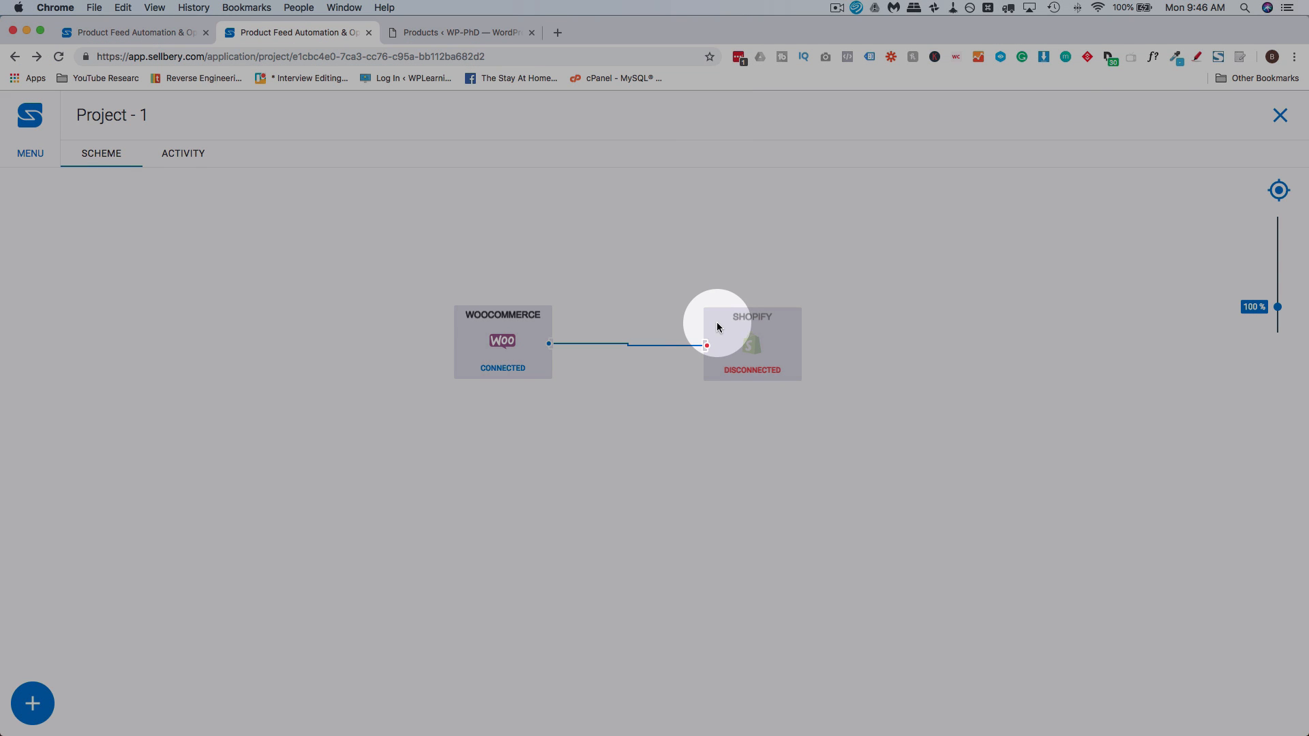
pyautogui.click(718, 323)
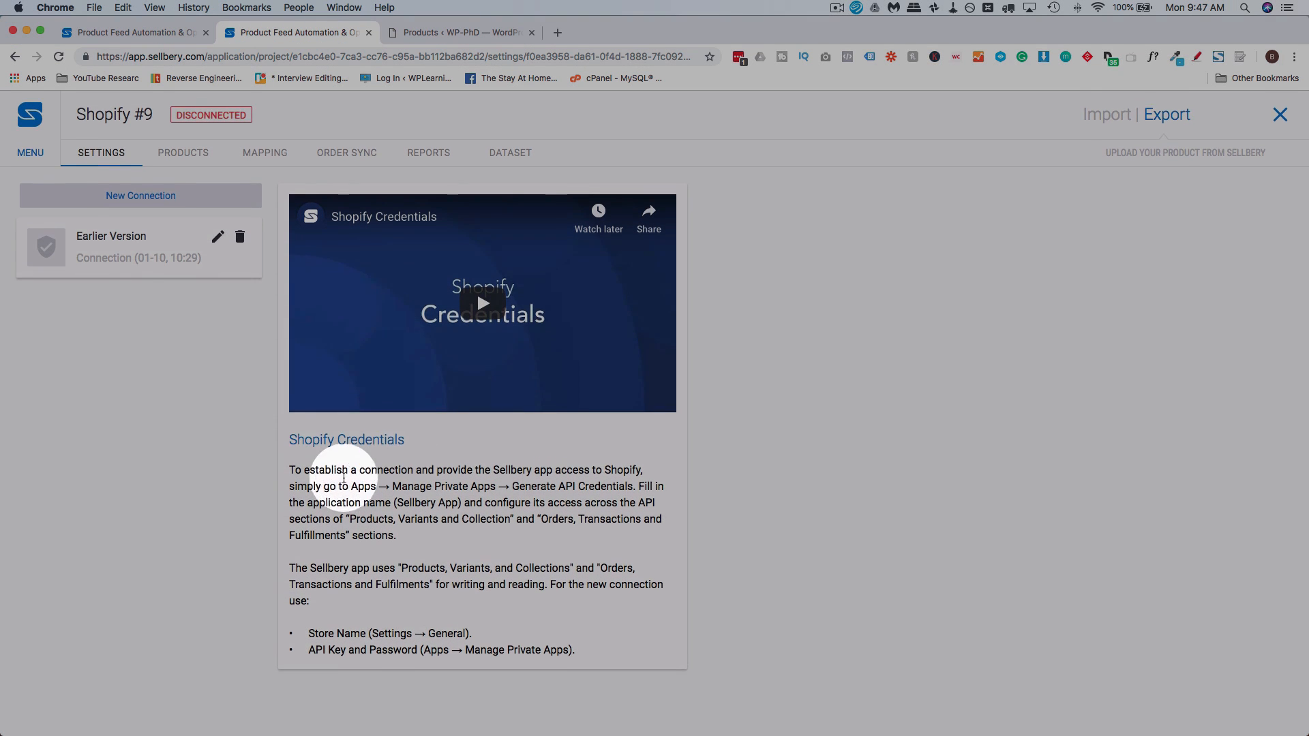
pyautogui.moveTo(291, 471); pyautogui.dragTo(578, 652)
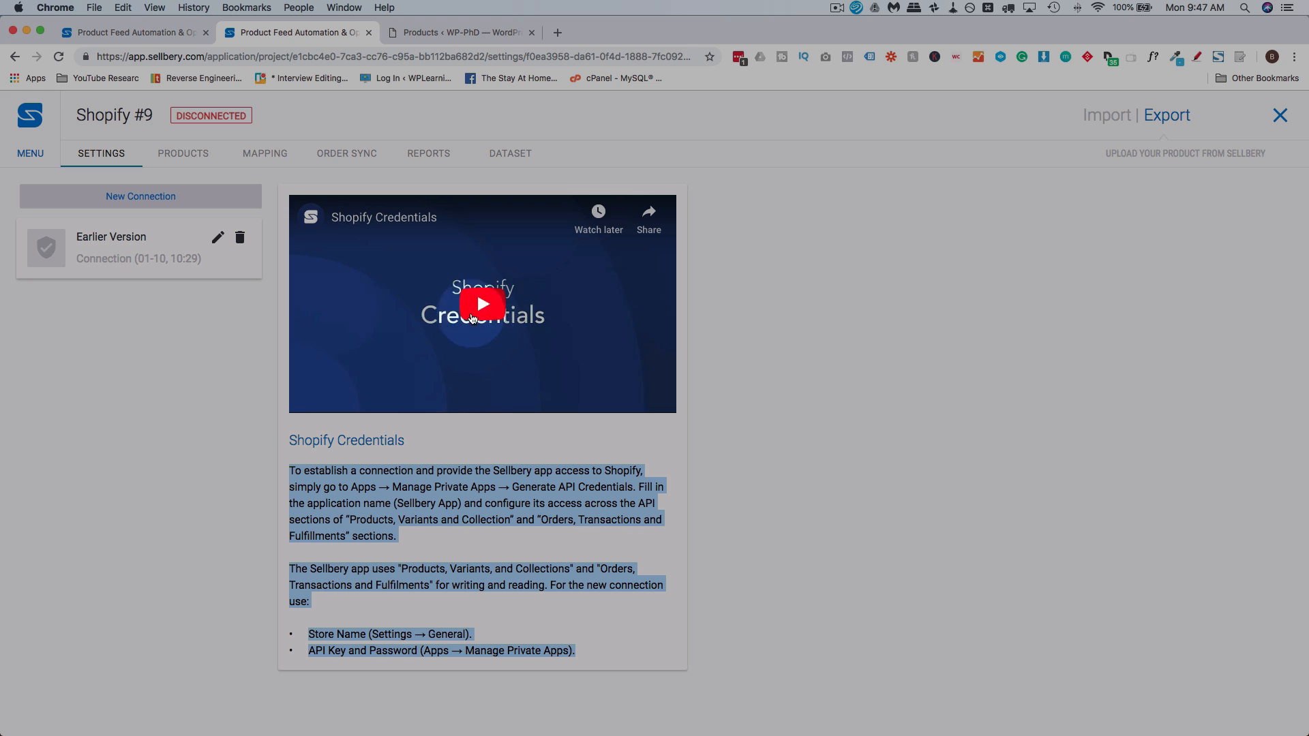
pyautogui.click(259, 286)
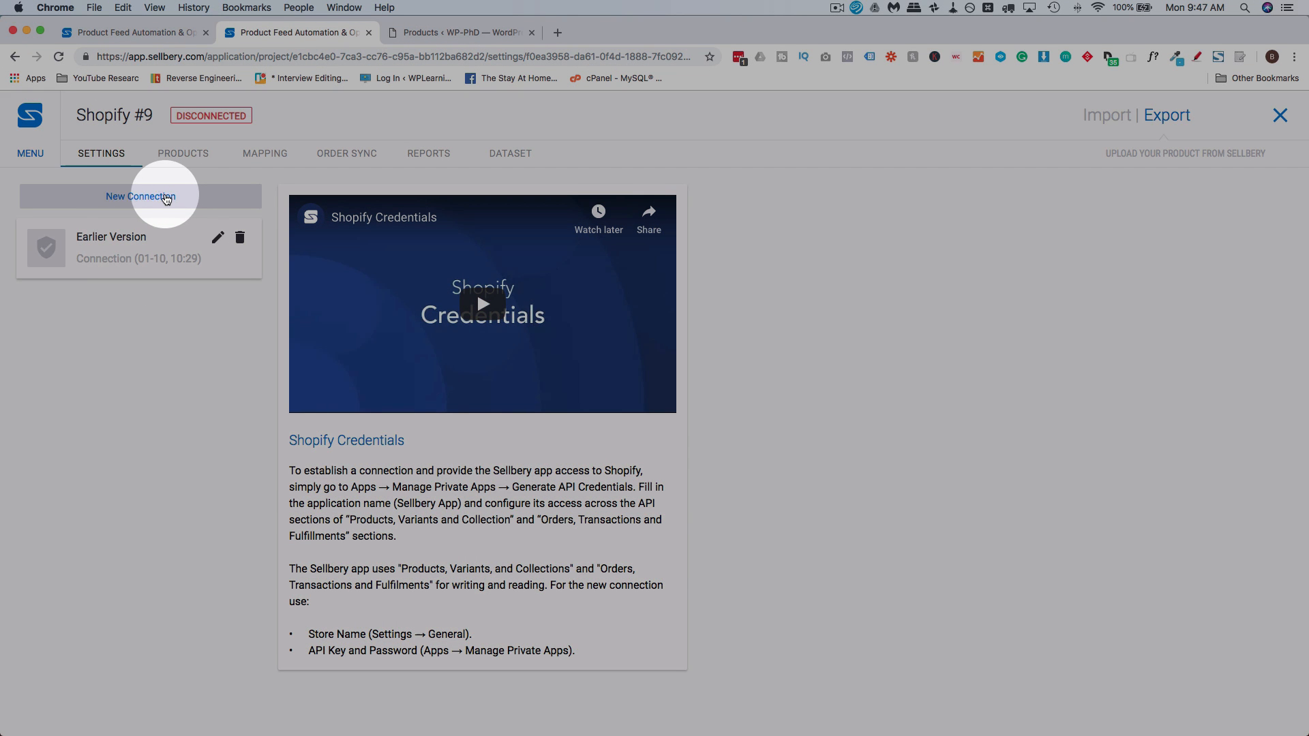
# Start a new Shopify connection and look over its Shop Name, API Key and Password fields
pyautogui.click(164, 198)
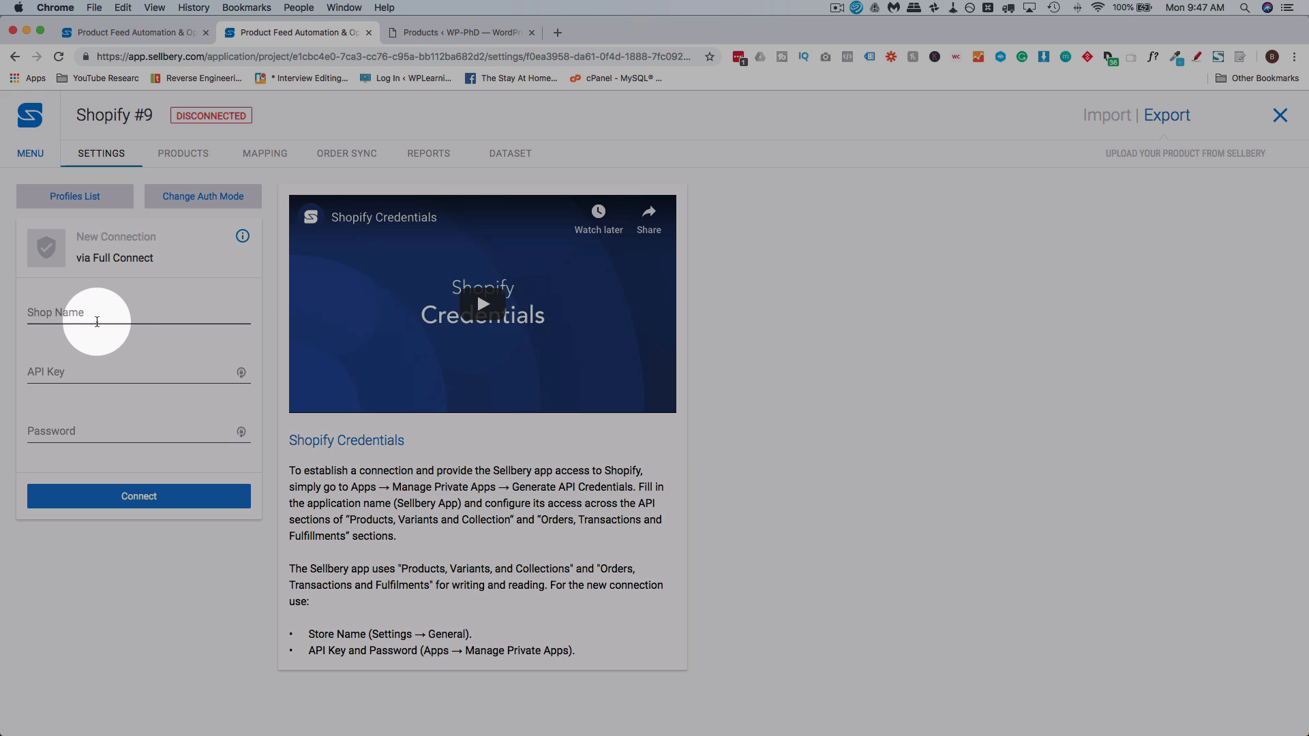
pyautogui.click(97, 322)
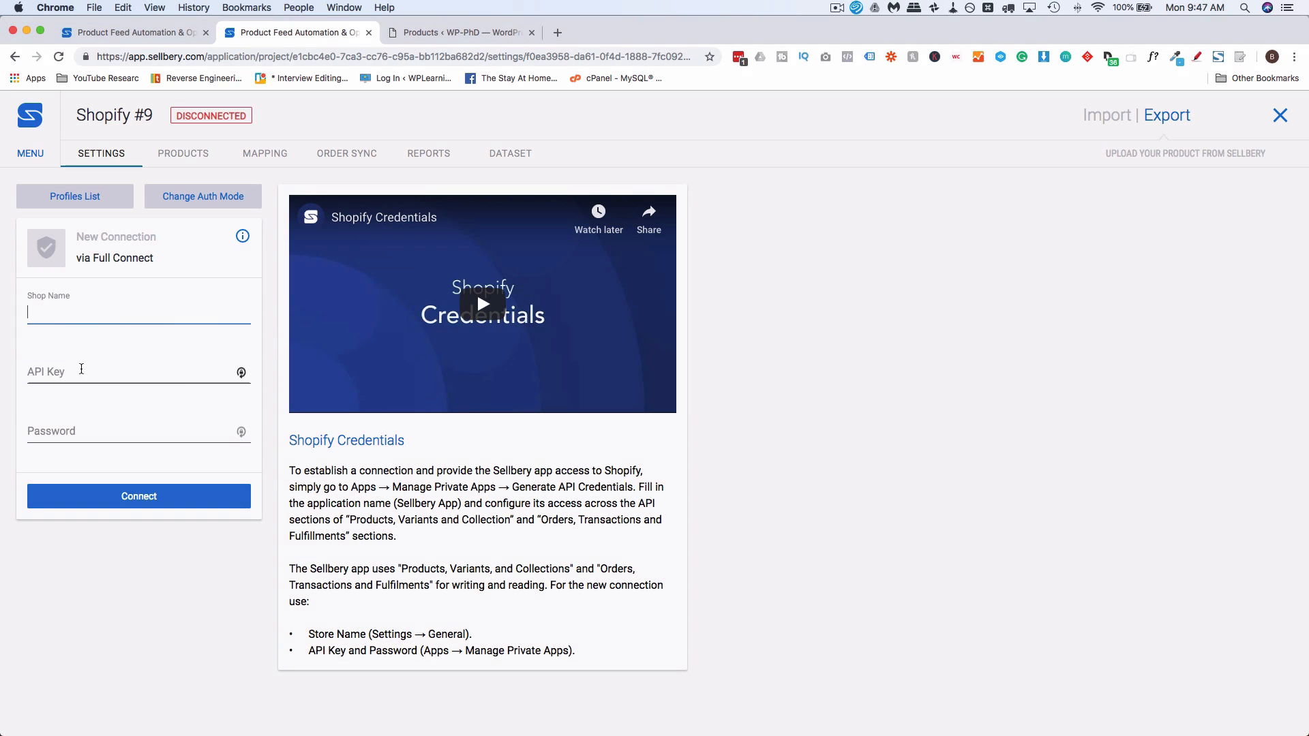
pyautogui.click(73, 431)
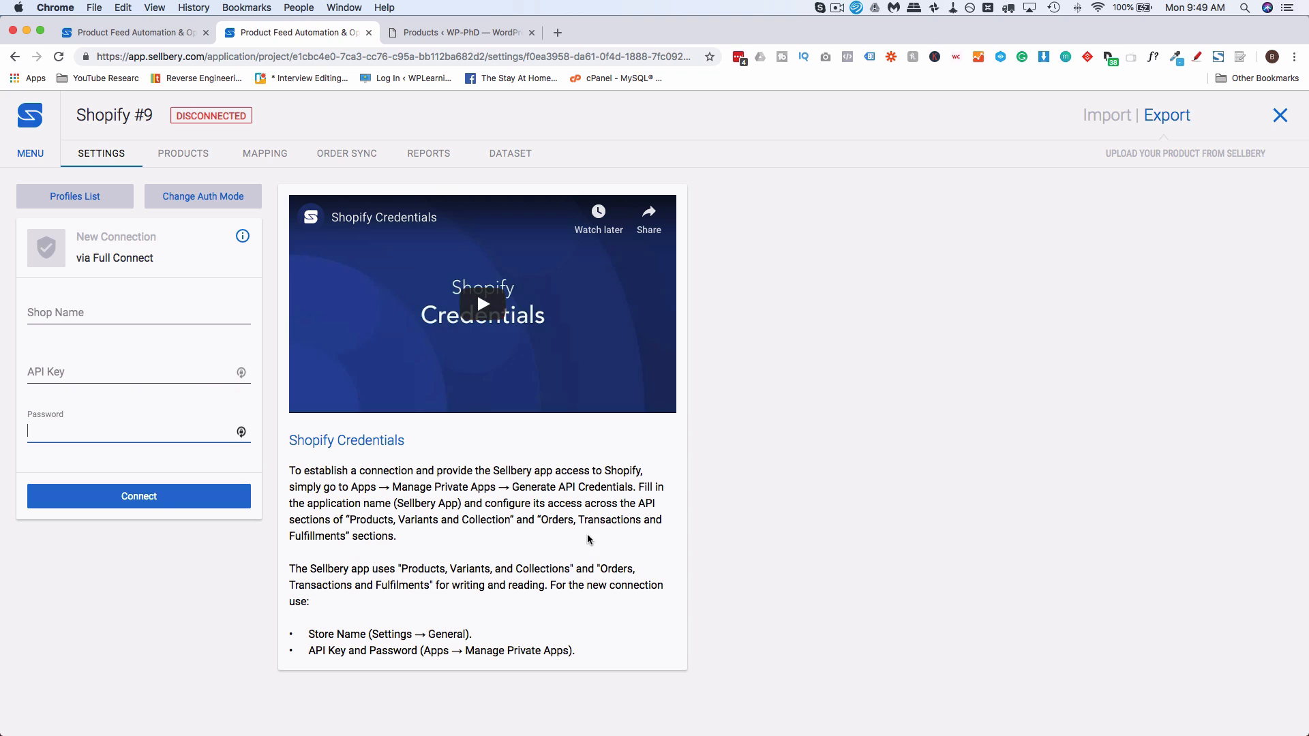
pyautogui.click(556, 570)
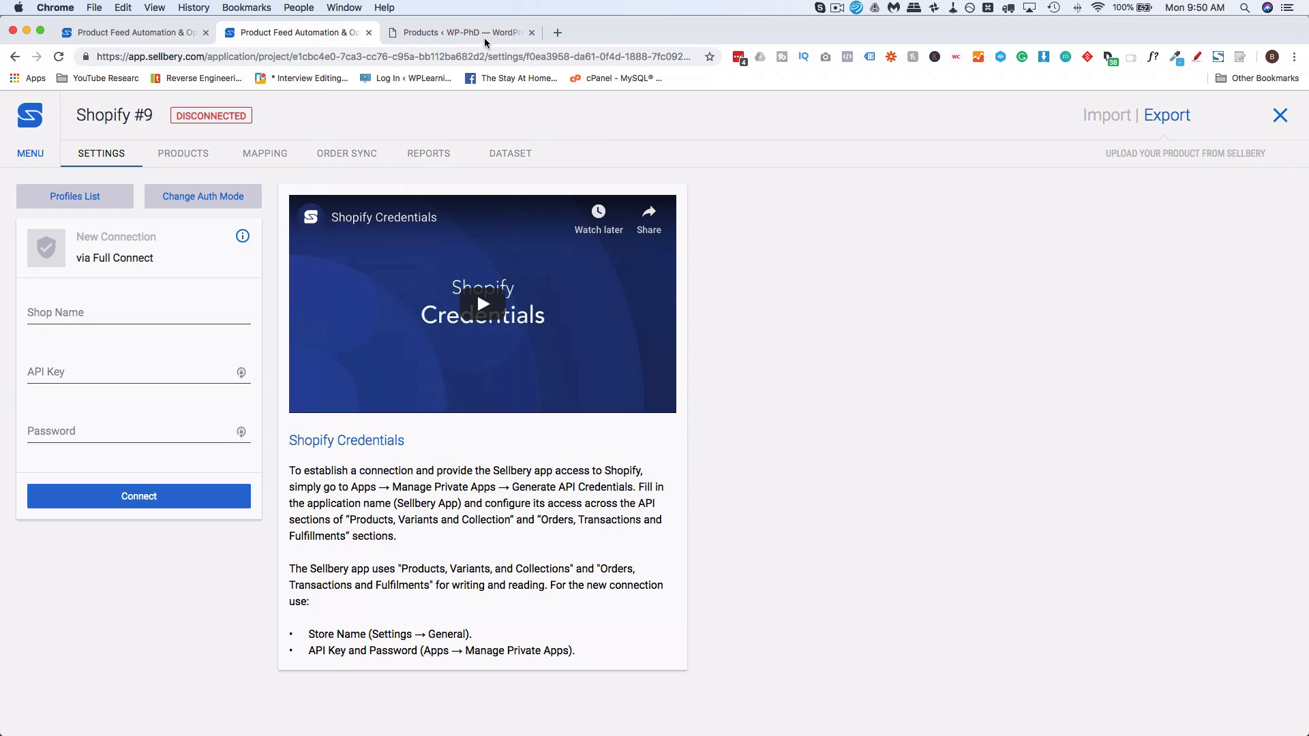
# Switch to the Shopify admin, open the store's General settings, and copy the store name
pyautogui.moveTo(484, 39); pyautogui.dragTo(479, 34)
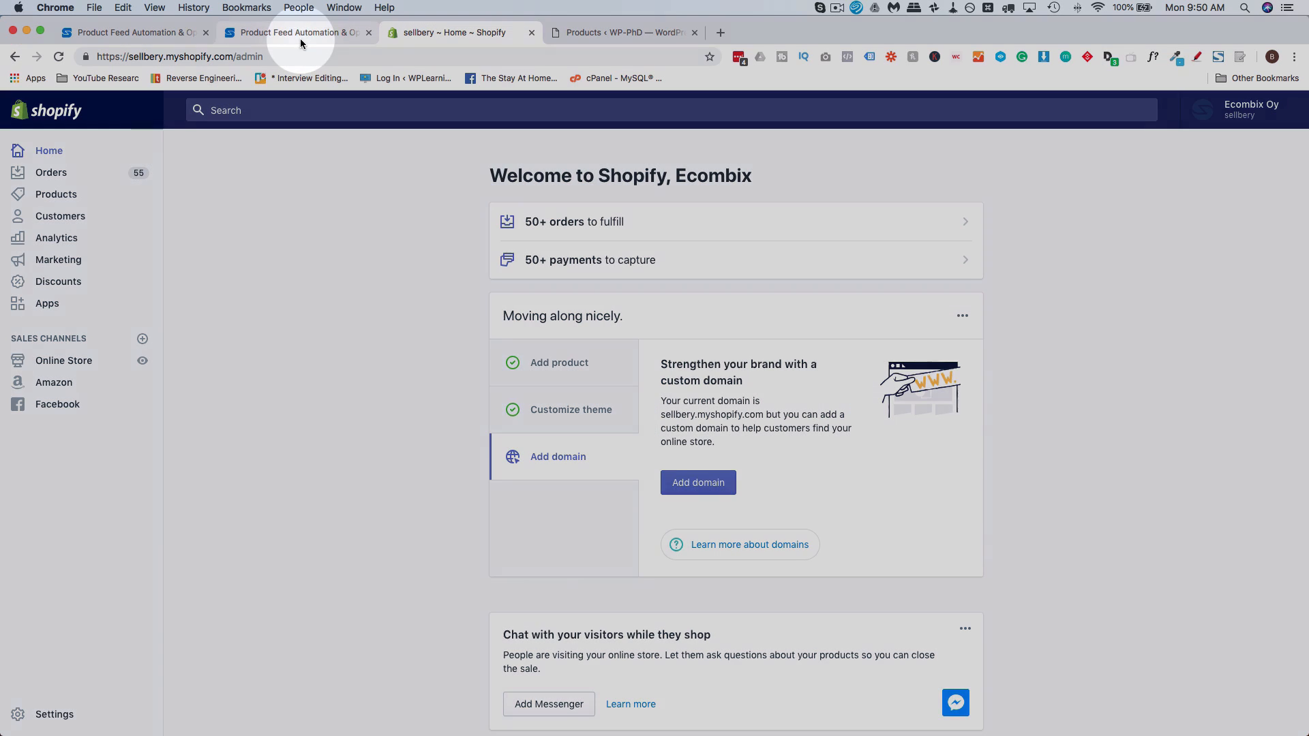
pyautogui.click(300, 34)
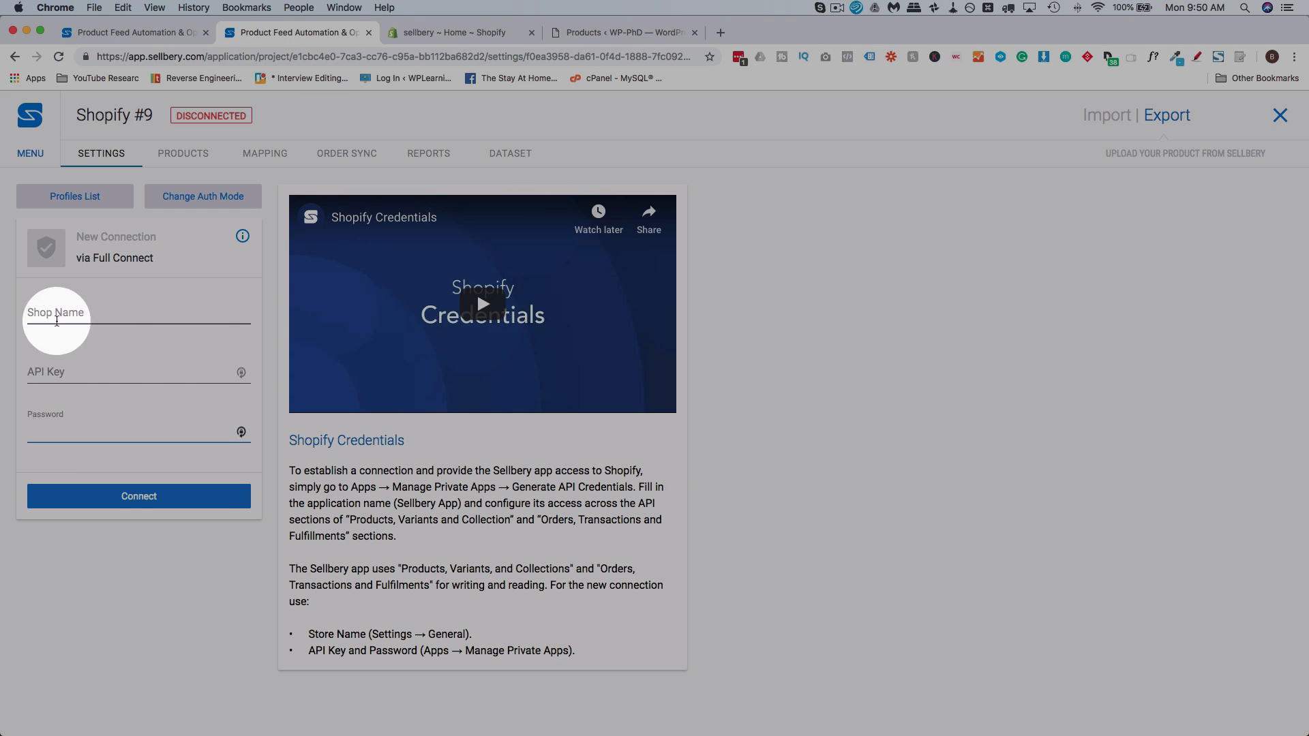
pyautogui.click(88, 373)
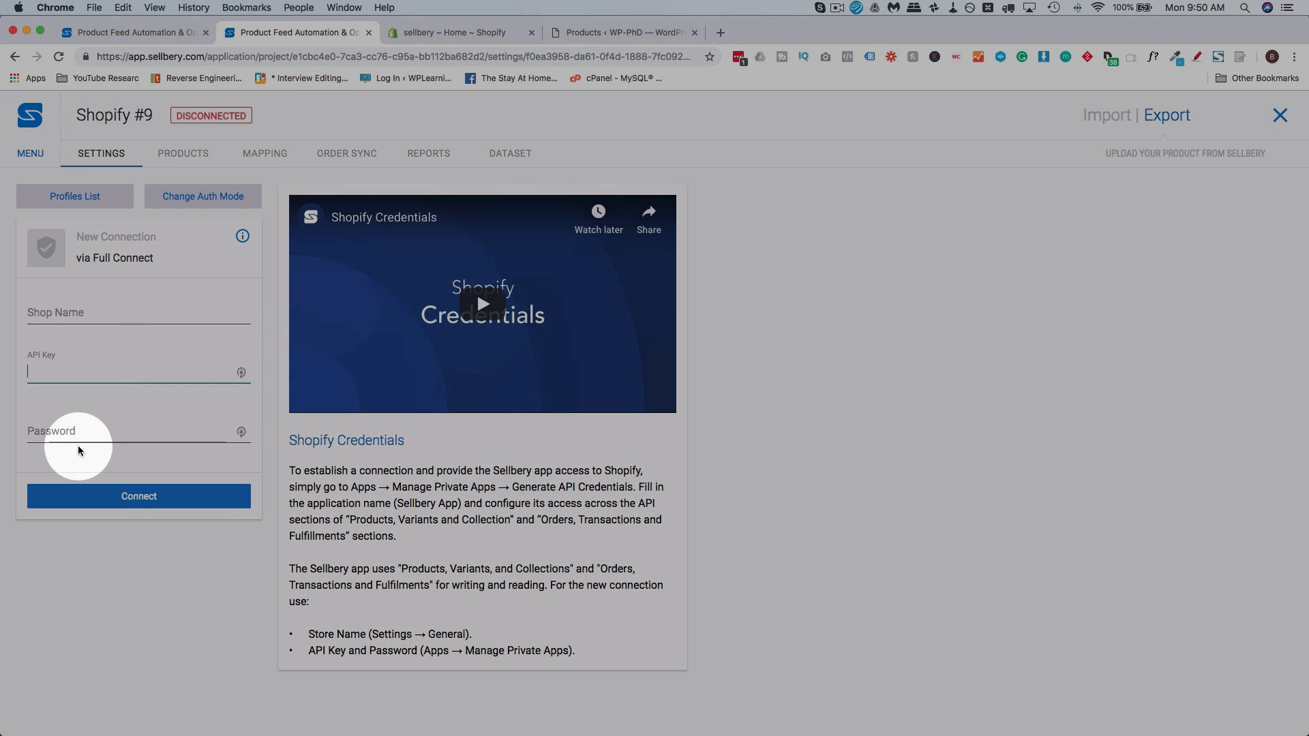
pyautogui.click(422, 35)
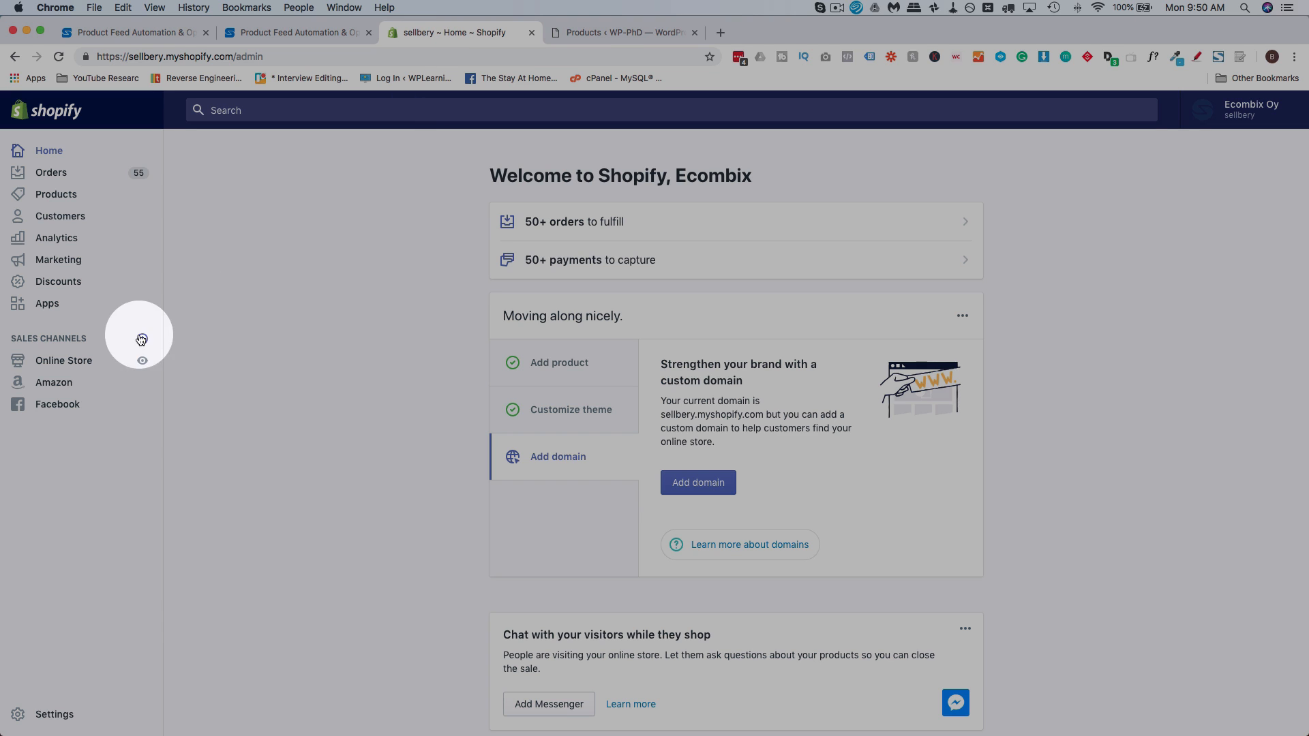
pyautogui.click(53, 714)
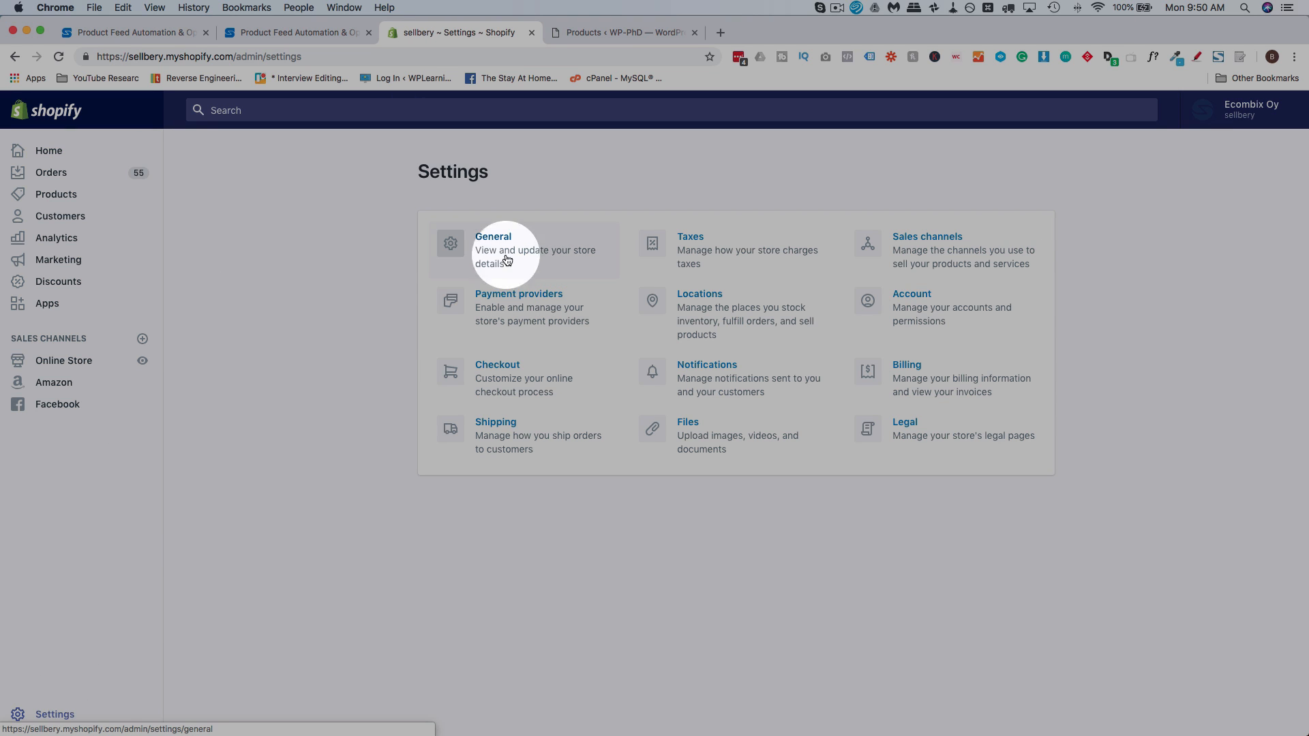
pyautogui.click(507, 260)
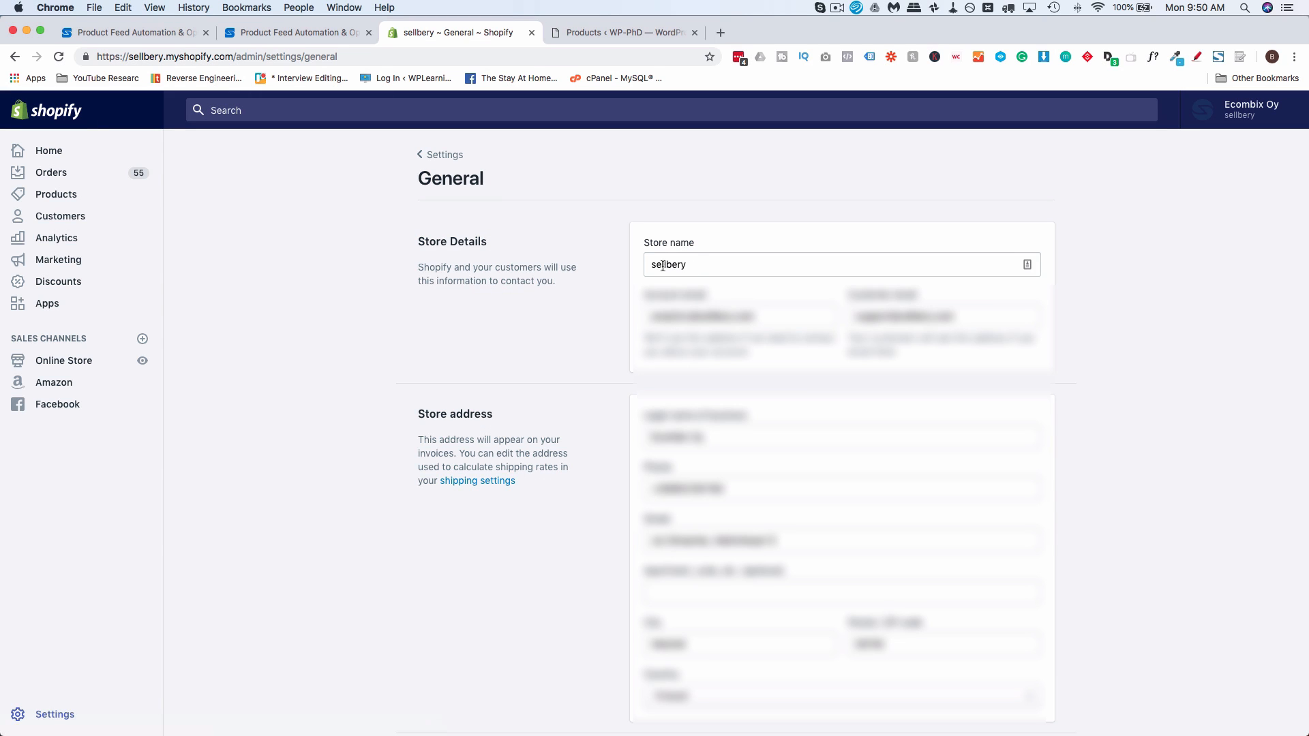
pyautogui.doubleClick(663, 266)
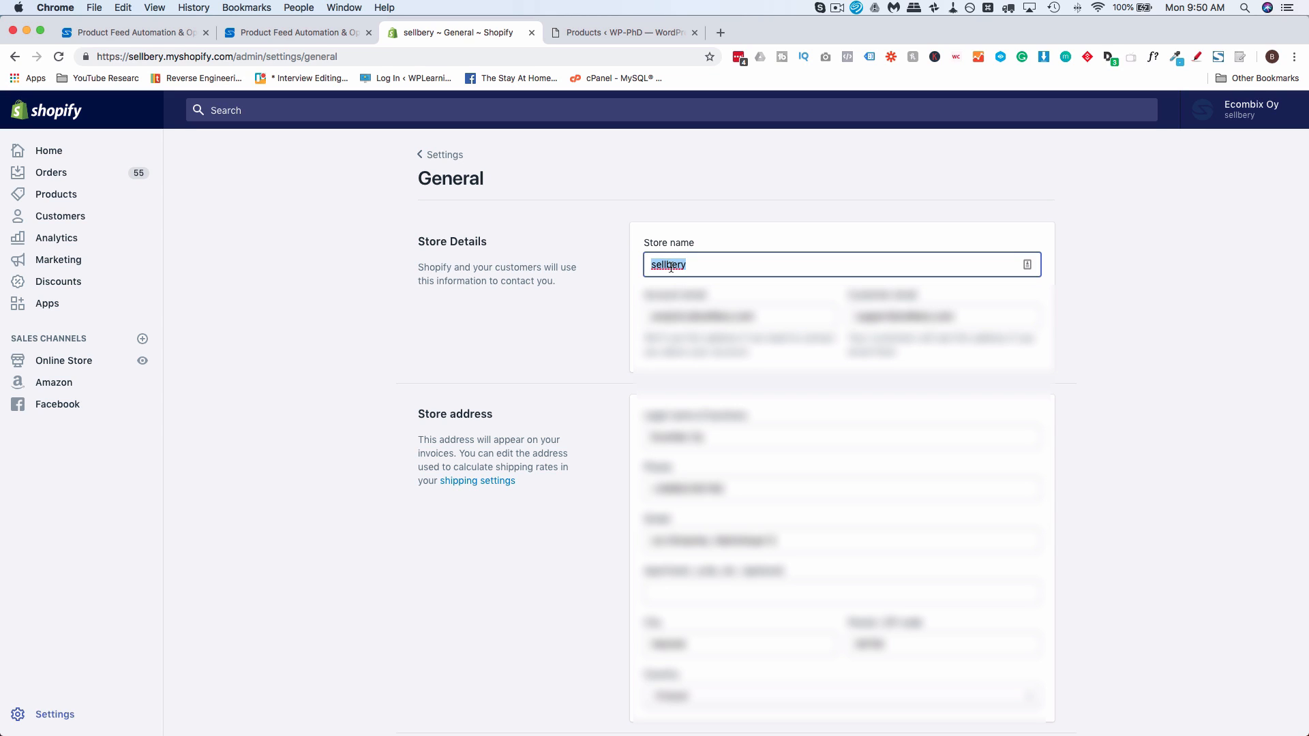
pyautogui.rightClick(670, 270)
pyautogui.click(698, 385)
# Set the Shop Name of the new Shopify connection in Sellbery to sellbery.myshopify.com
pyautogui.click(270, 32)
pyautogui.click(84, 310)
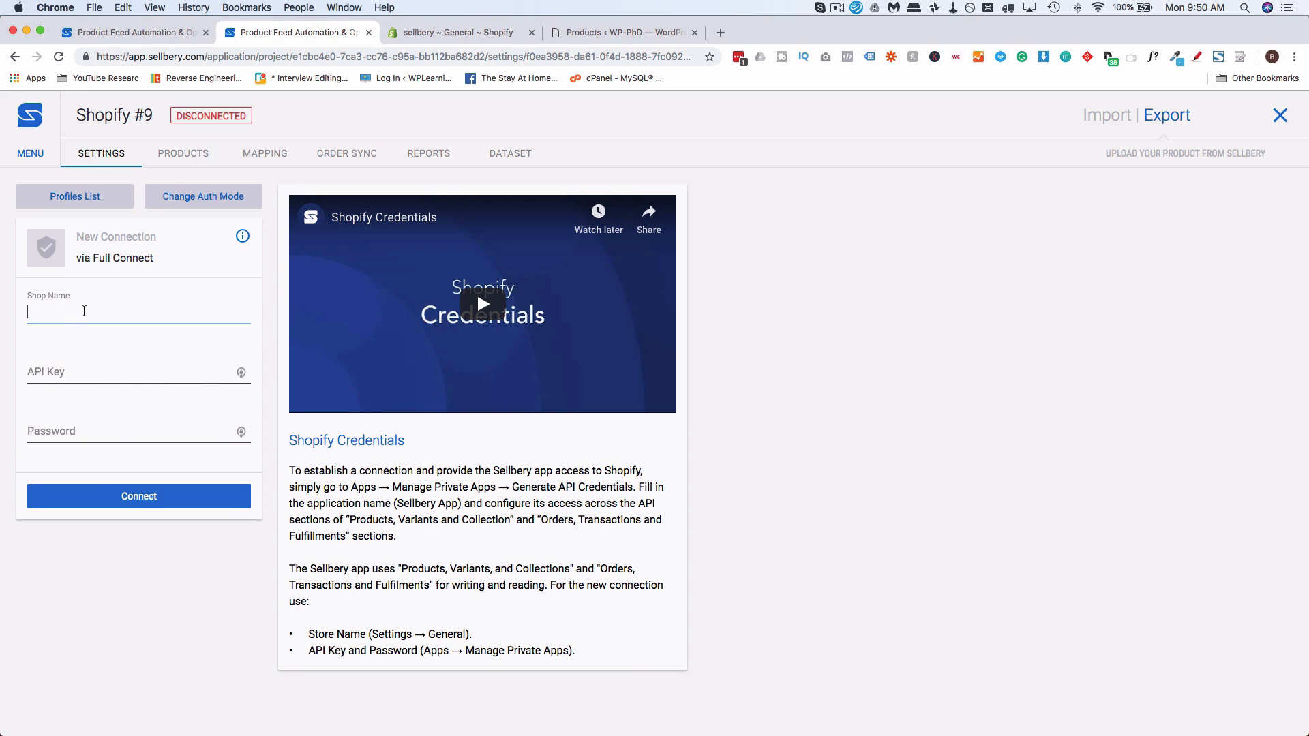
pyautogui.rightClick(85, 313)
pyautogui.click(113, 398)
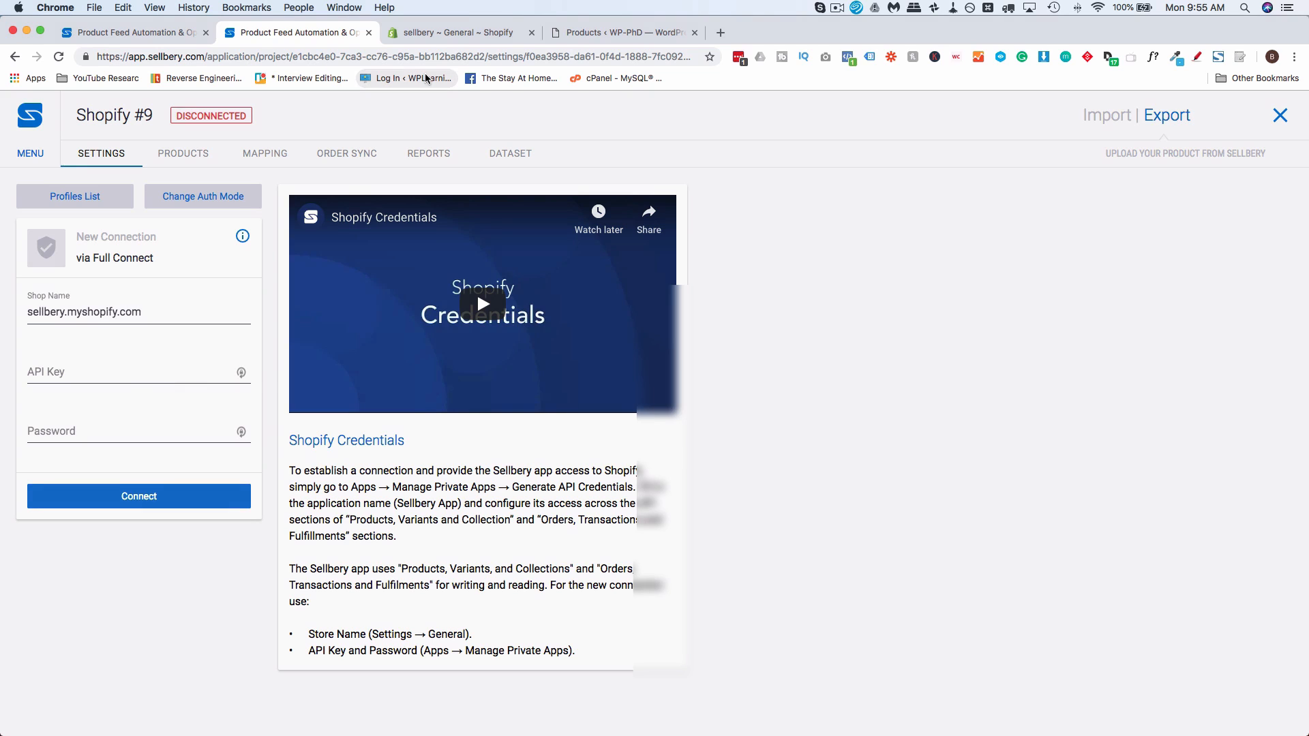
# Switch to the Shopify admin, open the private apps management page, and start creating a new private app
pyautogui.click(443, 35)
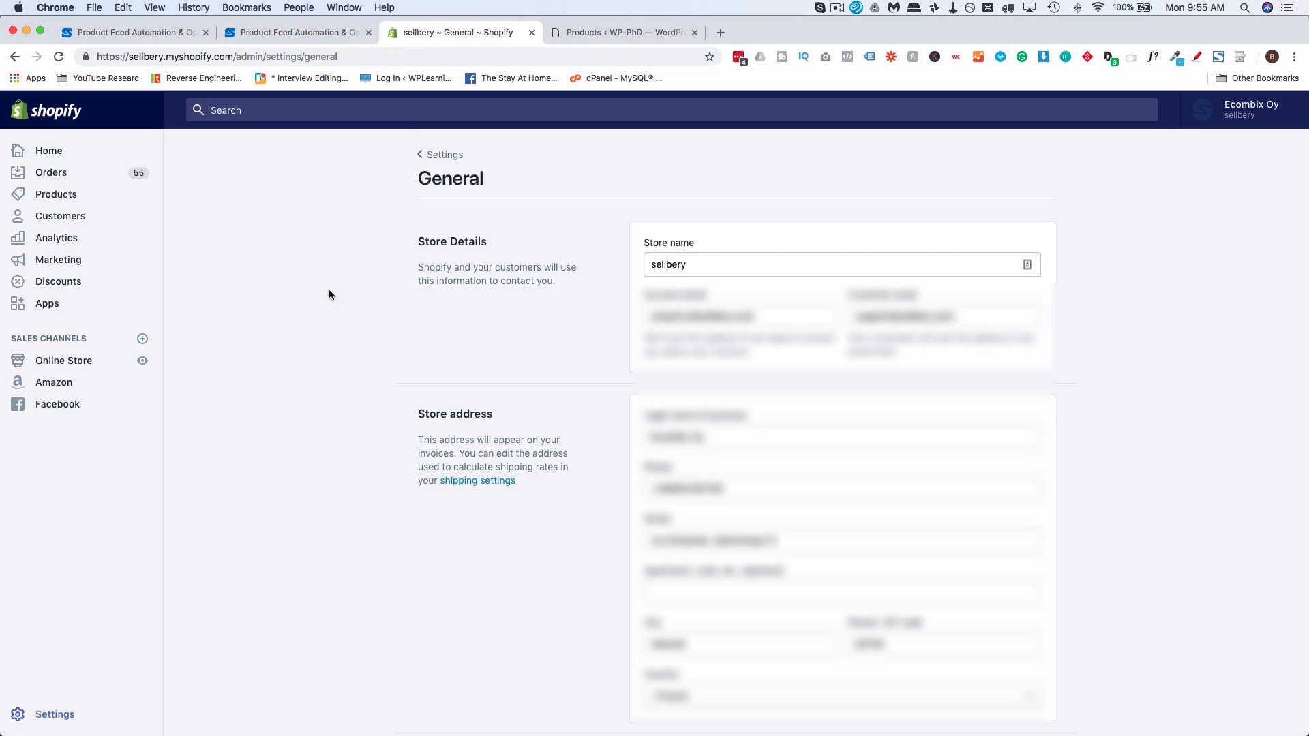
pyautogui.click(48, 304)
pyautogui.click(807, 523)
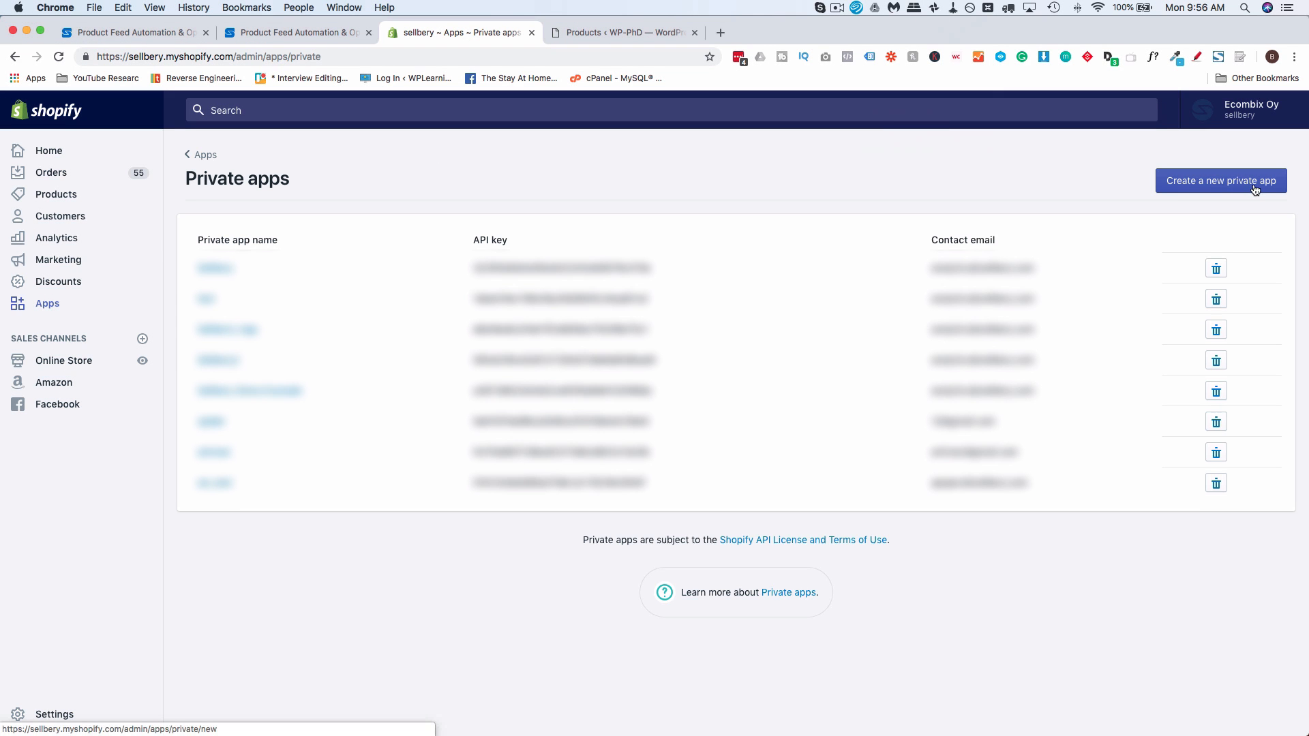
pyautogui.click(1236, 184)
# Name the private app Sellbery plus the owner's first name, and fill in the emergency developer email
pyautogui.click(690, 256)
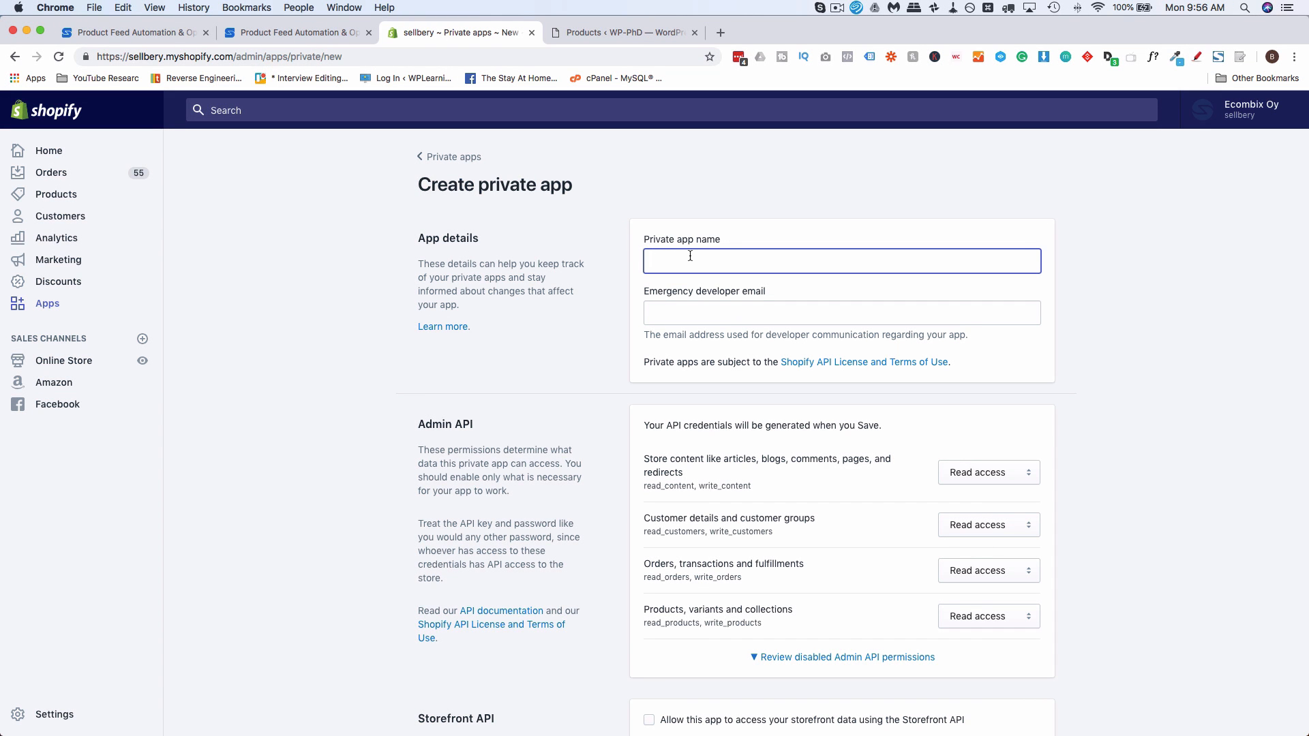
pyautogui.write('Sellb')
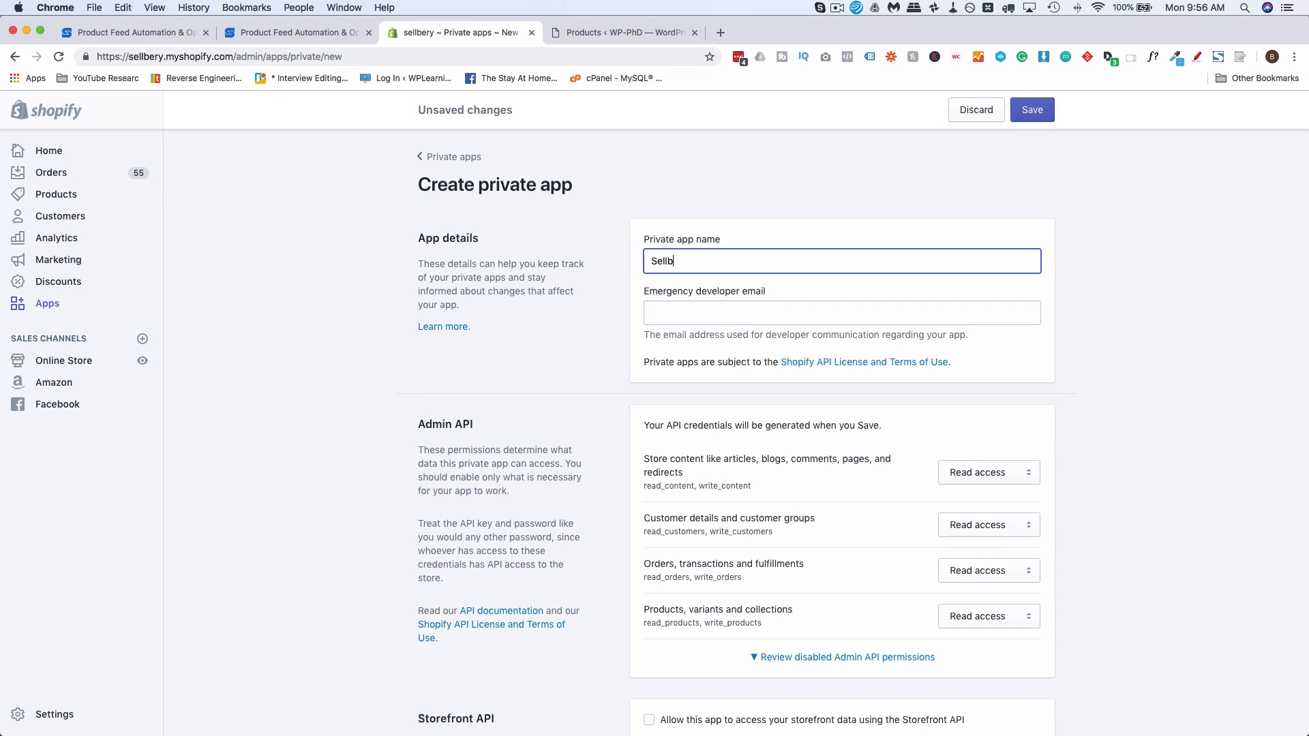
pyautogui.write('ery Bjorn')
pyautogui.press('Tab')
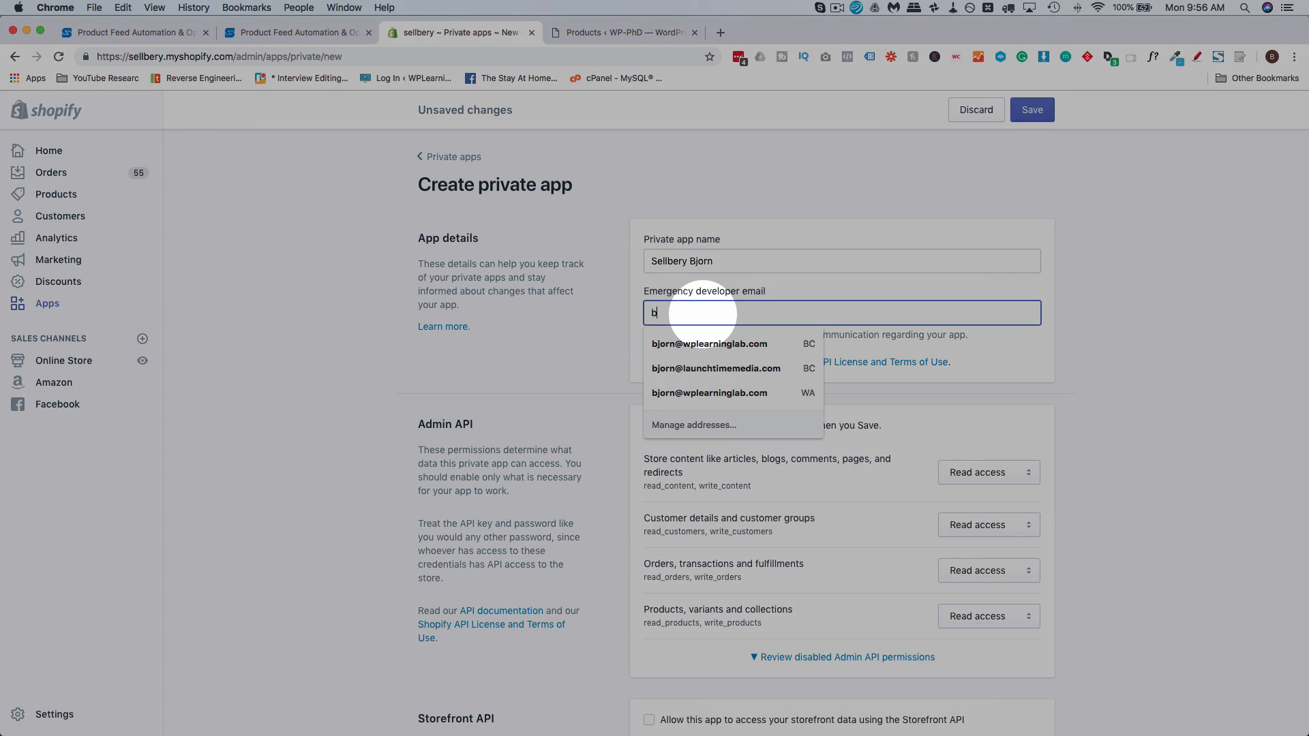
pyautogui.click(689, 344)
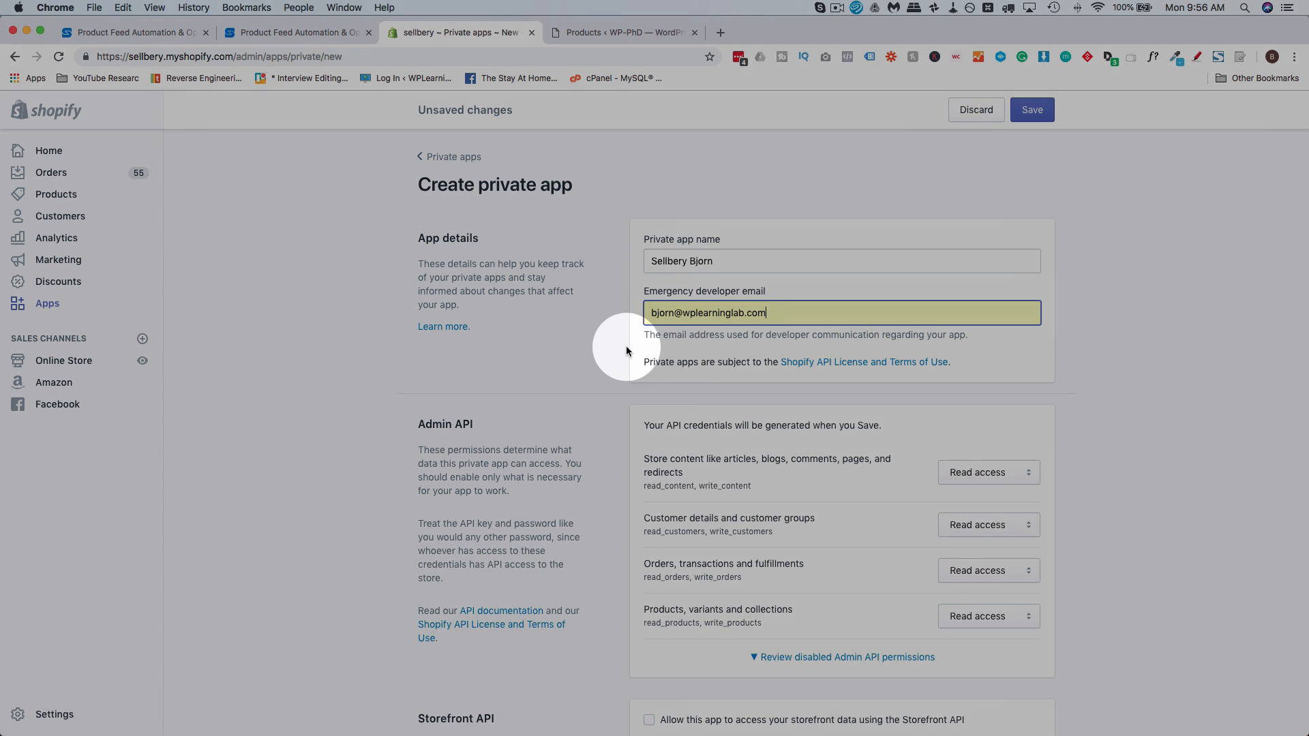
# Set the Admin API permissions for store content, customers, orders and products to Read and write
pyautogui.scroll(-5, 626, 348)
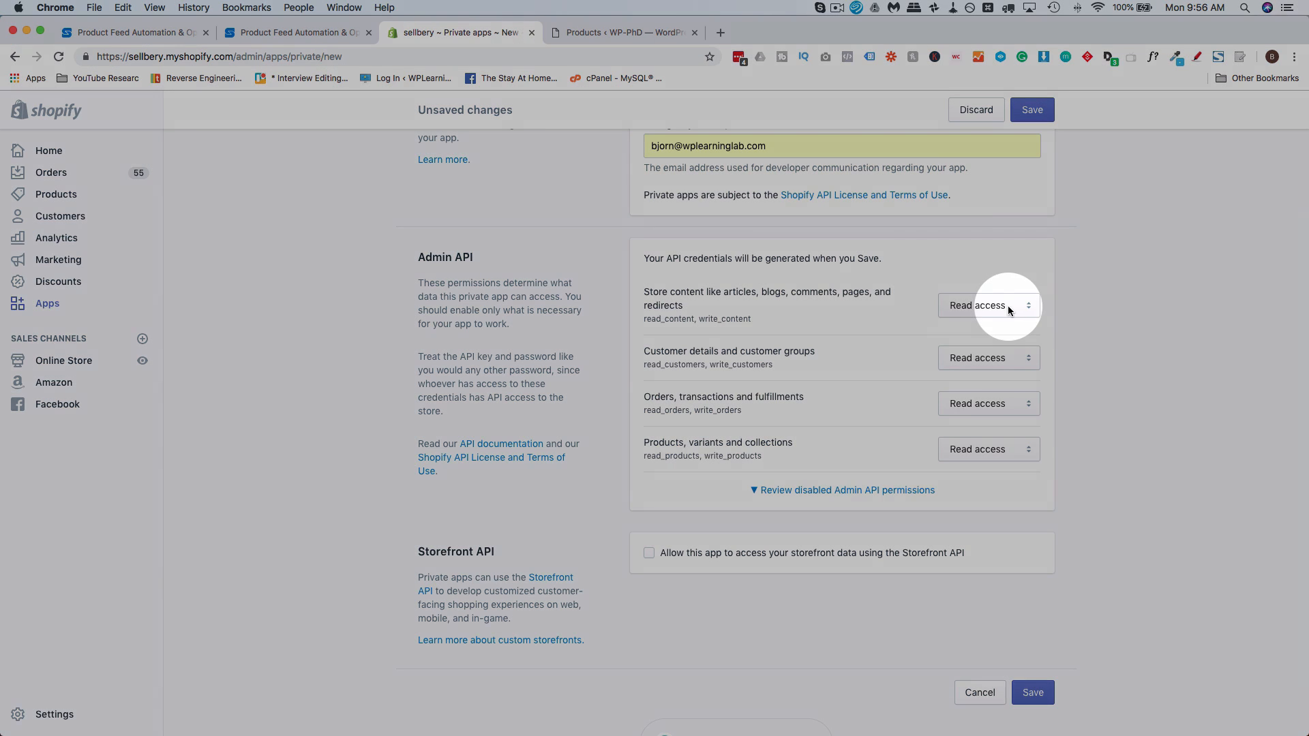
pyautogui.click(1007, 305)
pyautogui.click(1004, 319)
pyautogui.click(1003, 358)
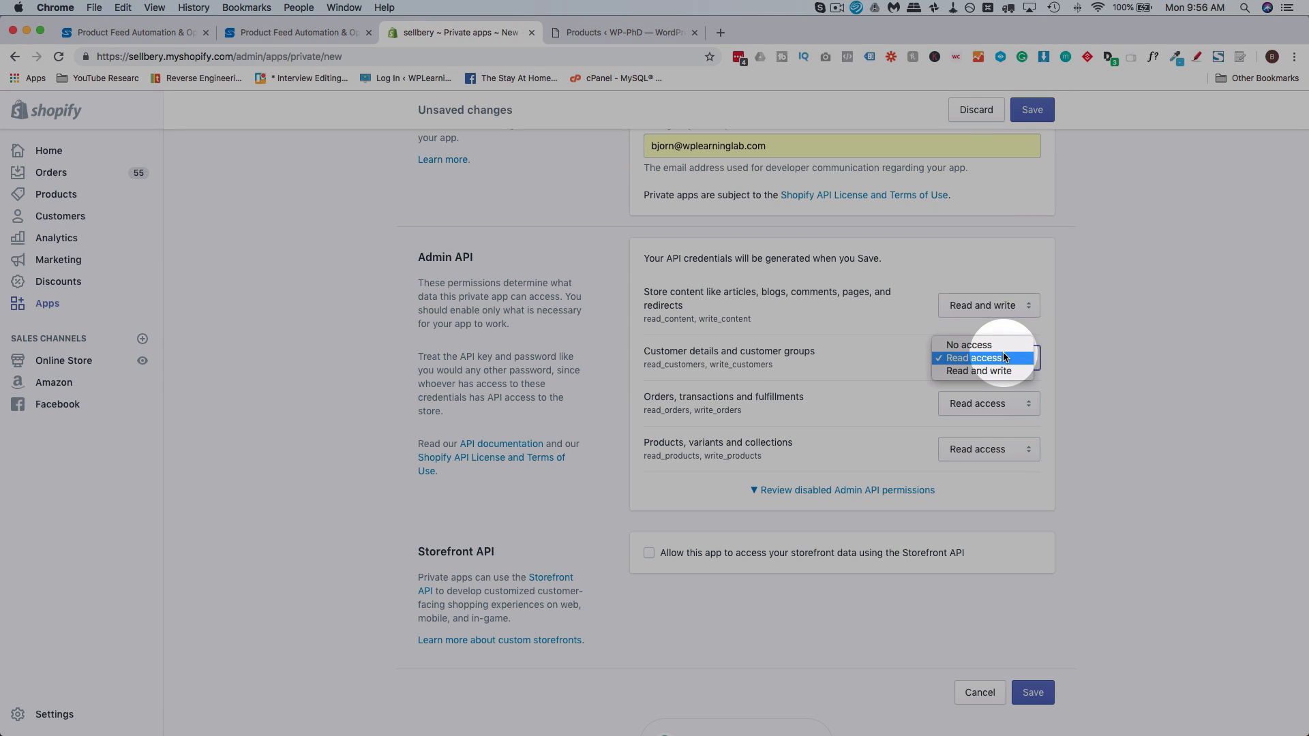
pyautogui.click(996, 371)
pyautogui.click(994, 399)
pyautogui.click(988, 417)
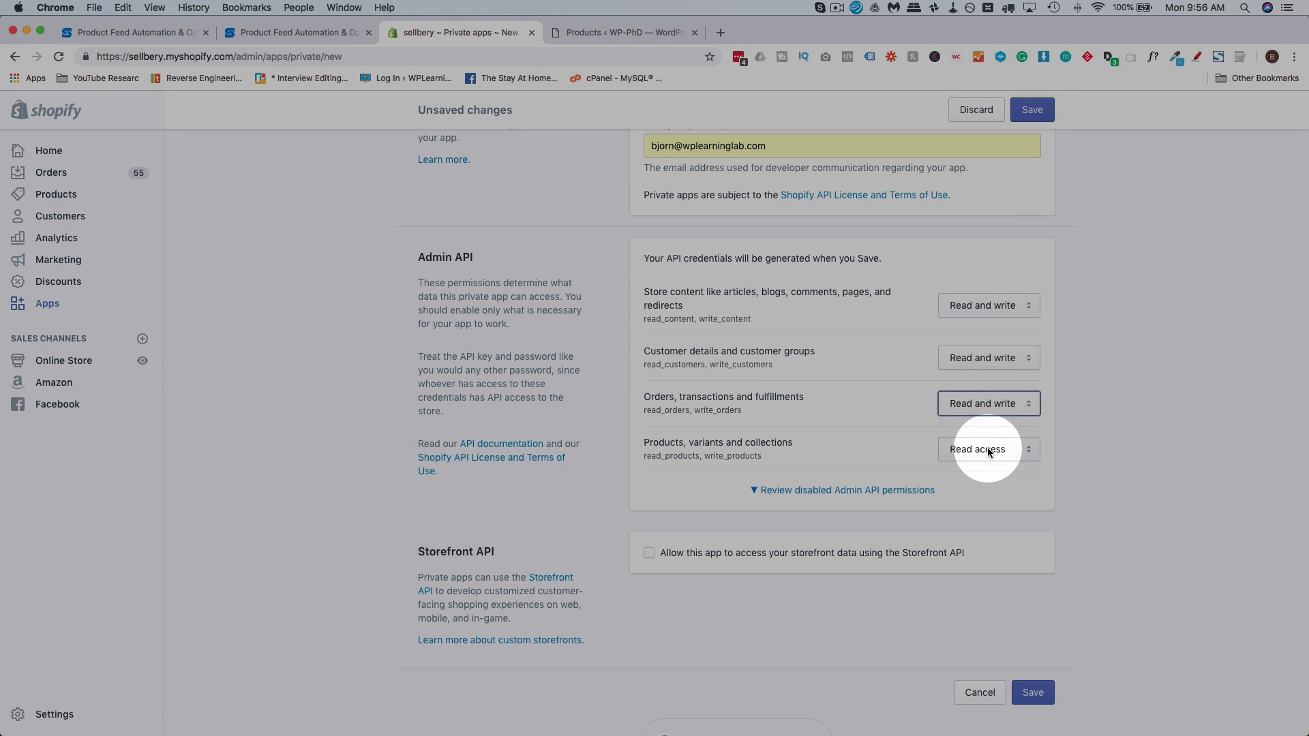
pyautogui.click(987, 449)
pyautogui.click(985, 463)
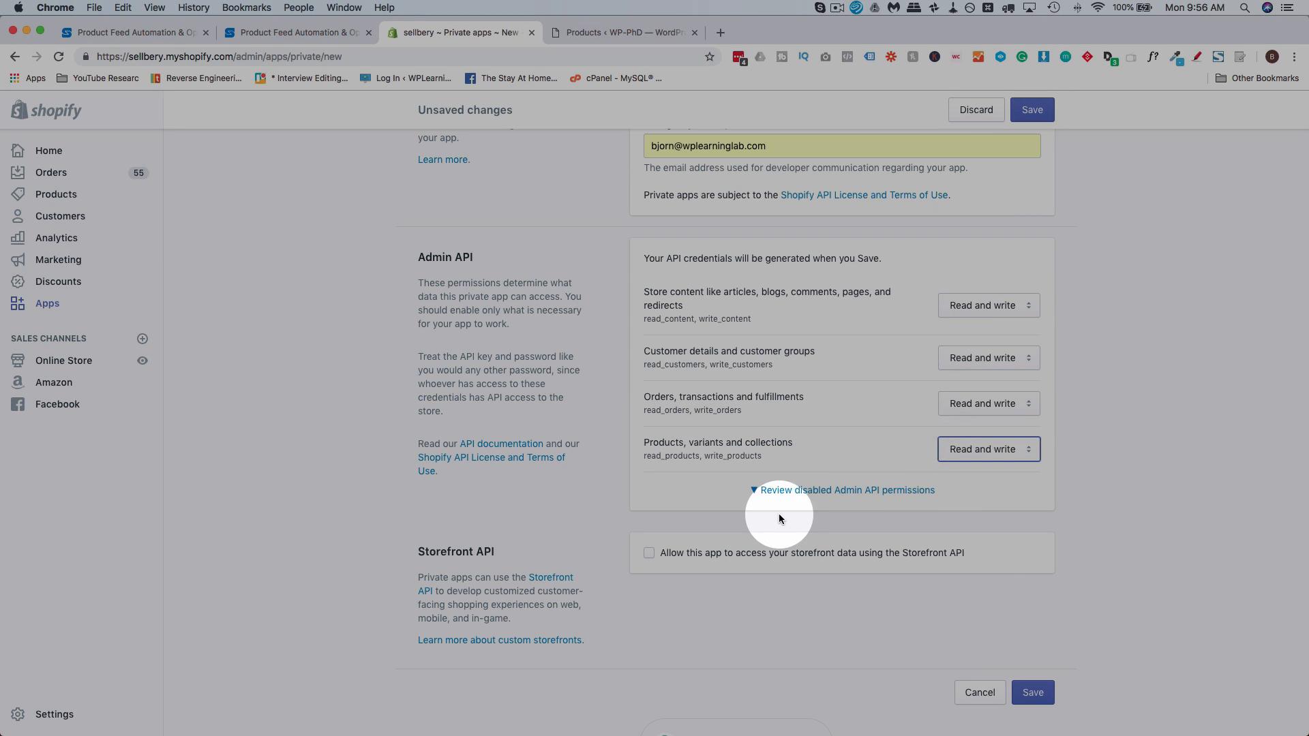
# Allow the app to access storefront data using the Storefront API, then save and confirm creation of the private app
pyautogui.click(648, 553)
pyautogui.scroll(-2, 660, 535)
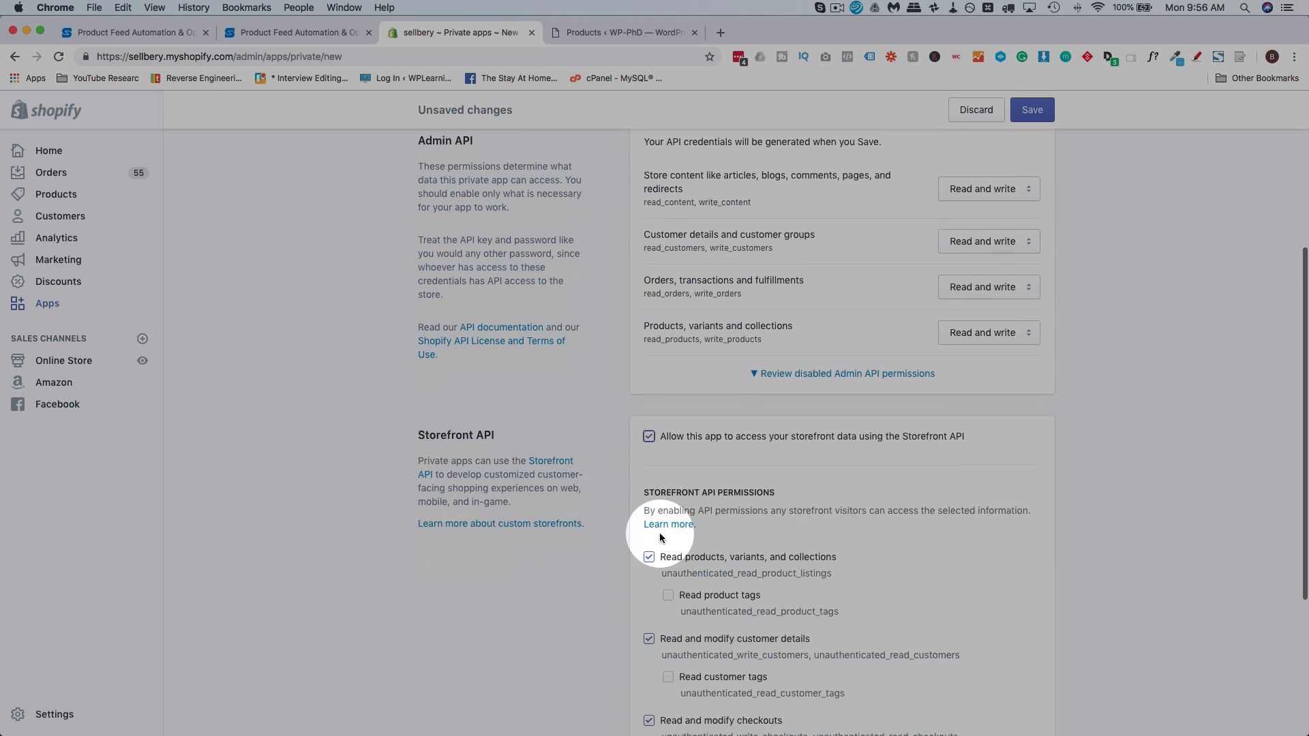
pyautogui.scroll(-5, 660, 537)
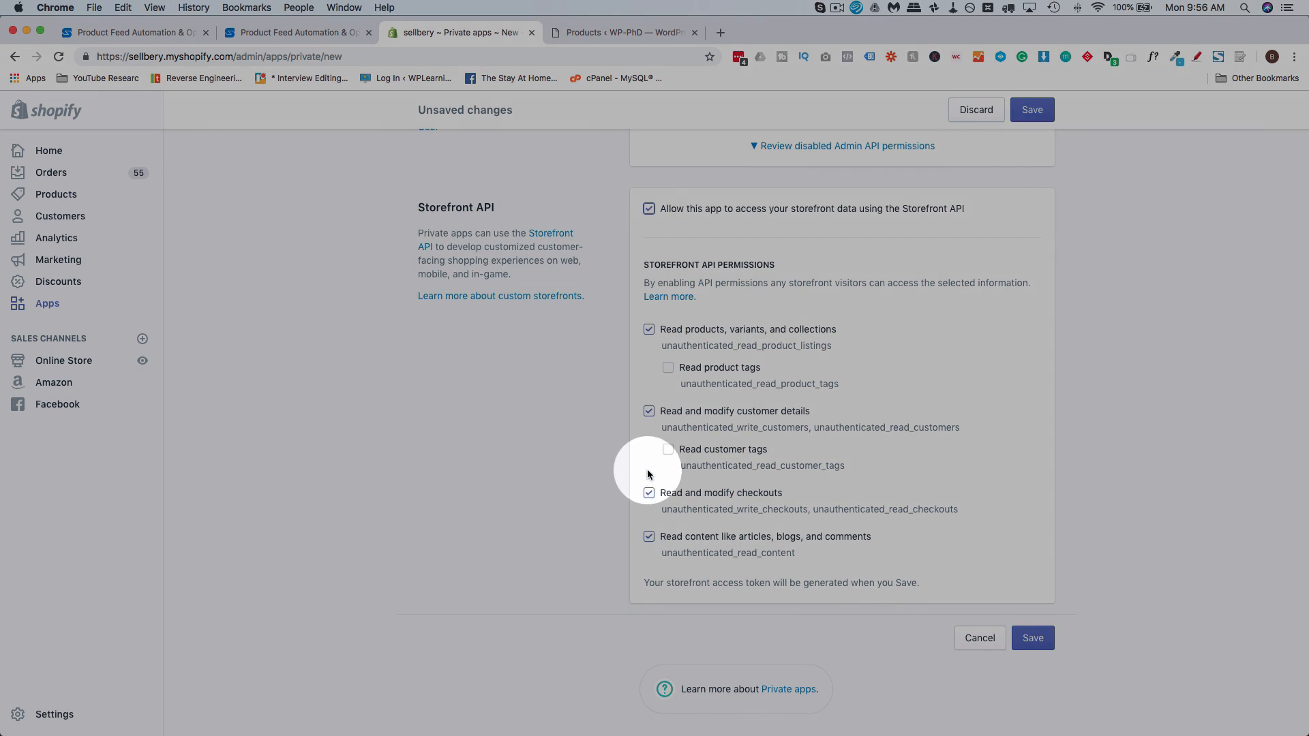
pyautogui.click(1038, 625)
pyautogui.click(766, 513)
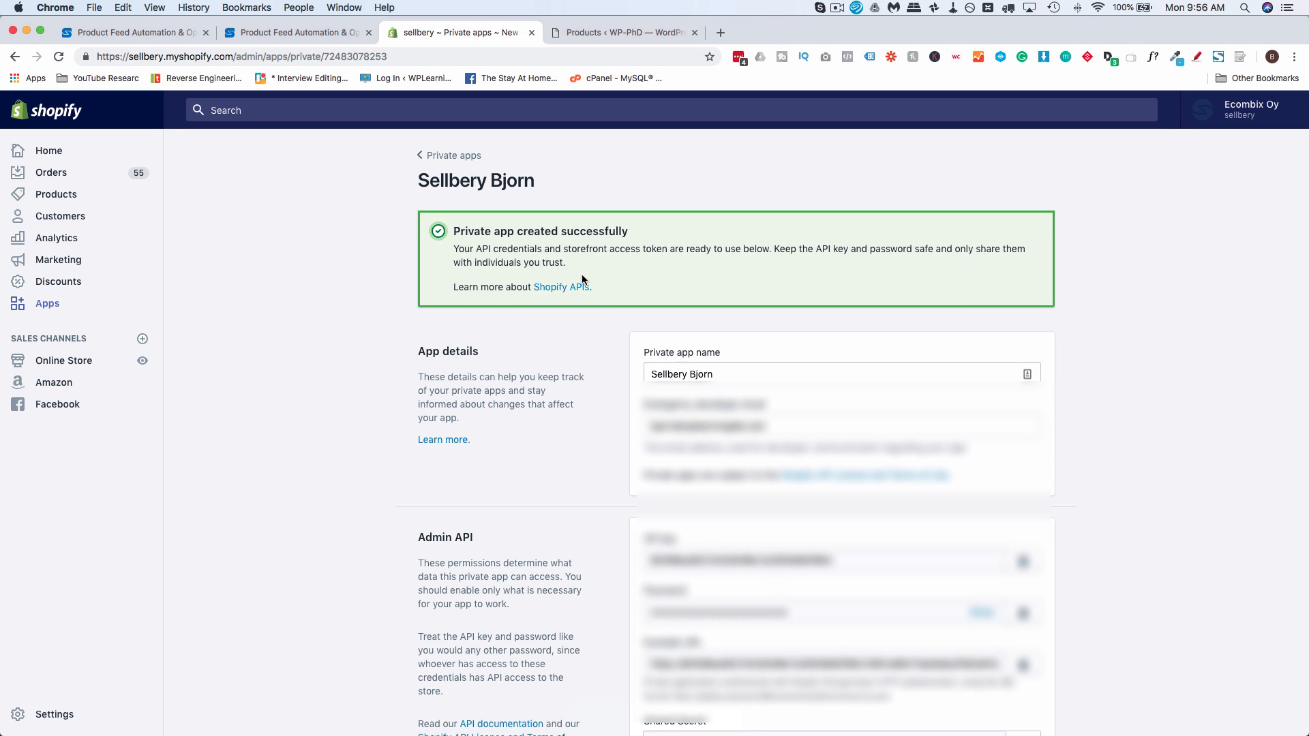
# Copy the private app's API key from Shopify and paste it into the API Key field of the Sellbery connection
pyautogui.moveTo(428, 225); pyautogui.dragTo(544, 257)
pyautogui.scroll(-4, 544, 439)
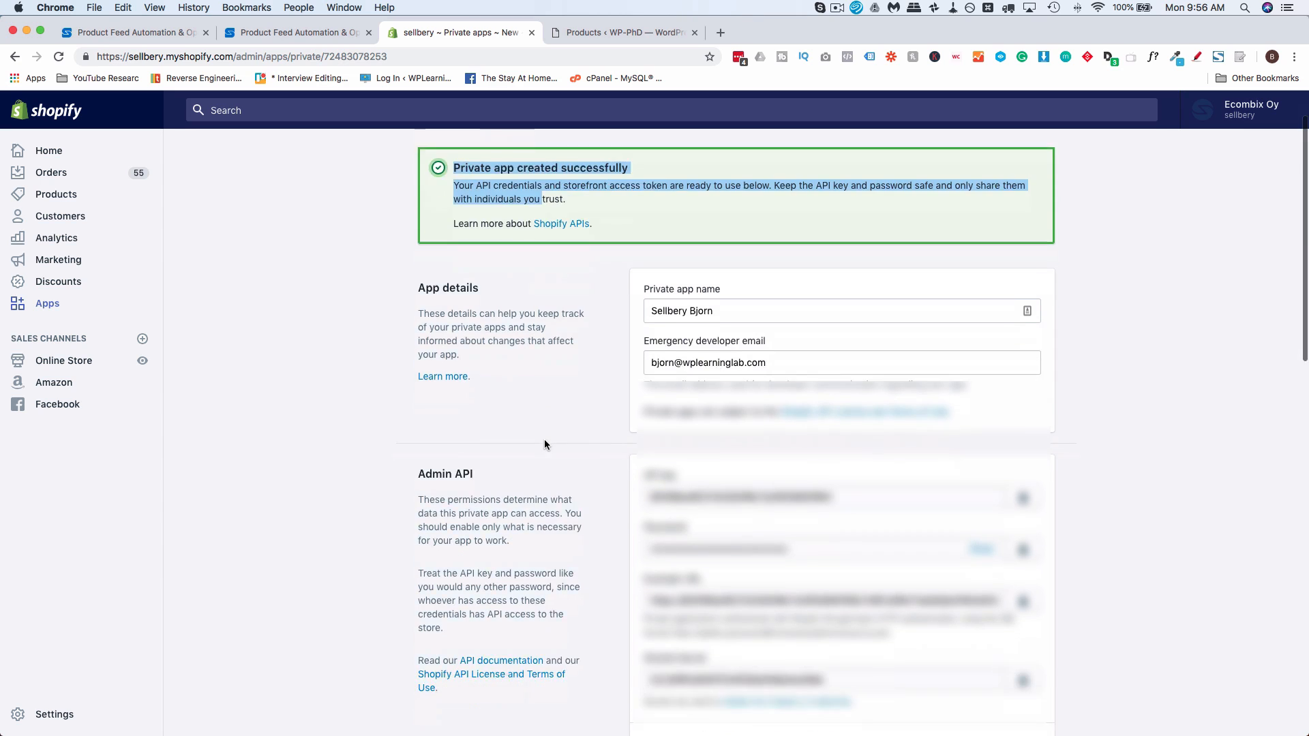
pyautogui.click(718, 416)
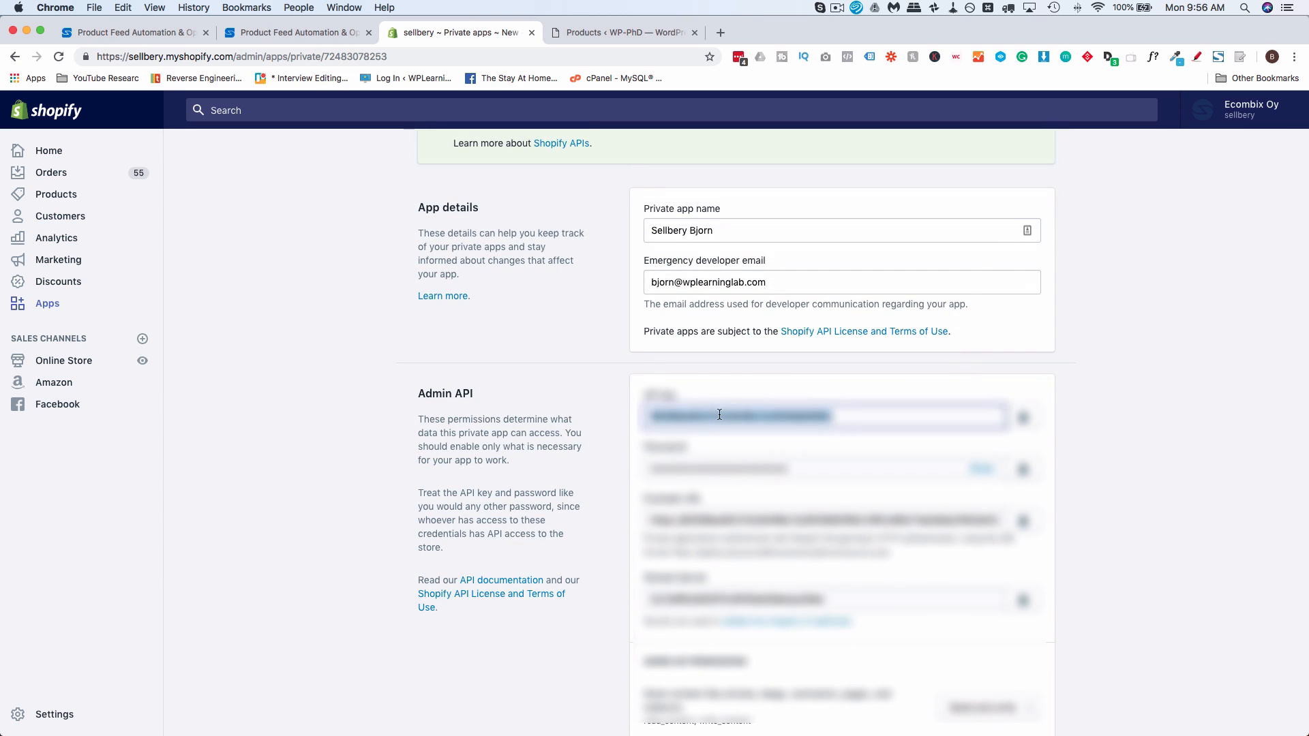
pyautogui.rightClick(714, 419)
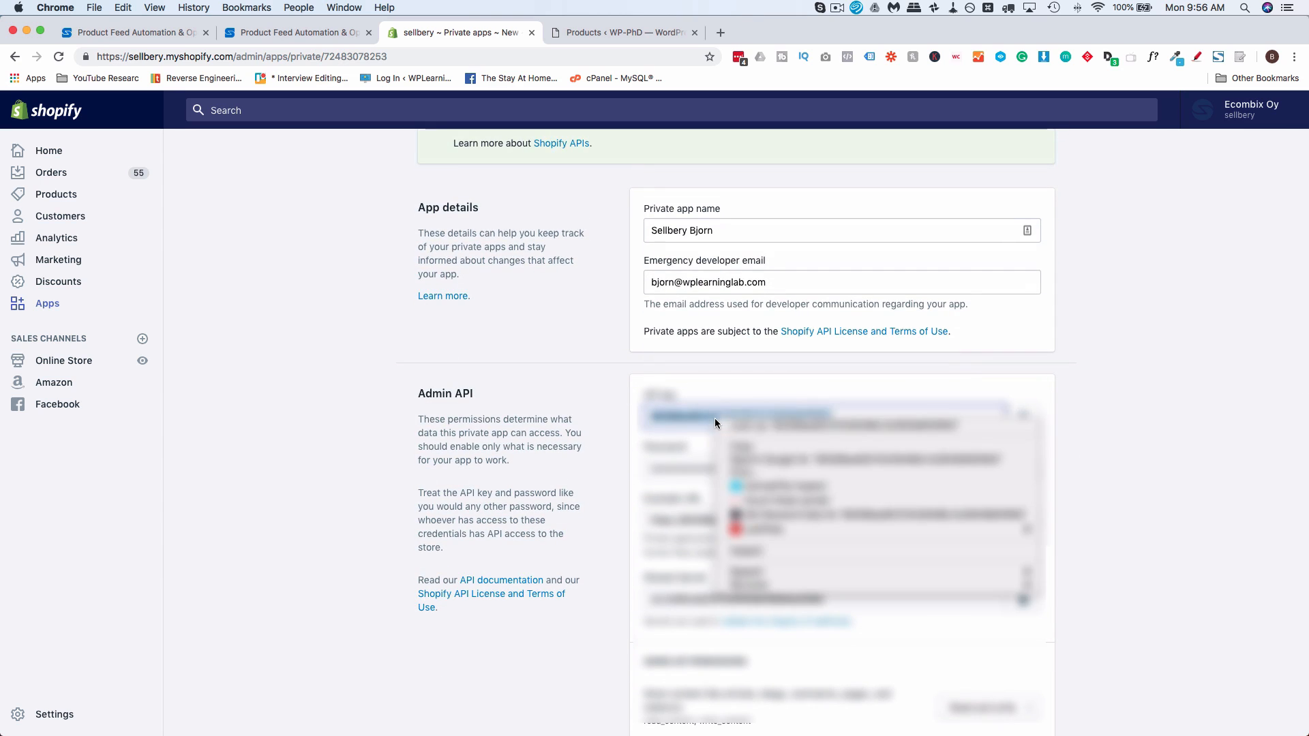
pyautogui.click(764, 443)
pyautogui.click(311, 35)
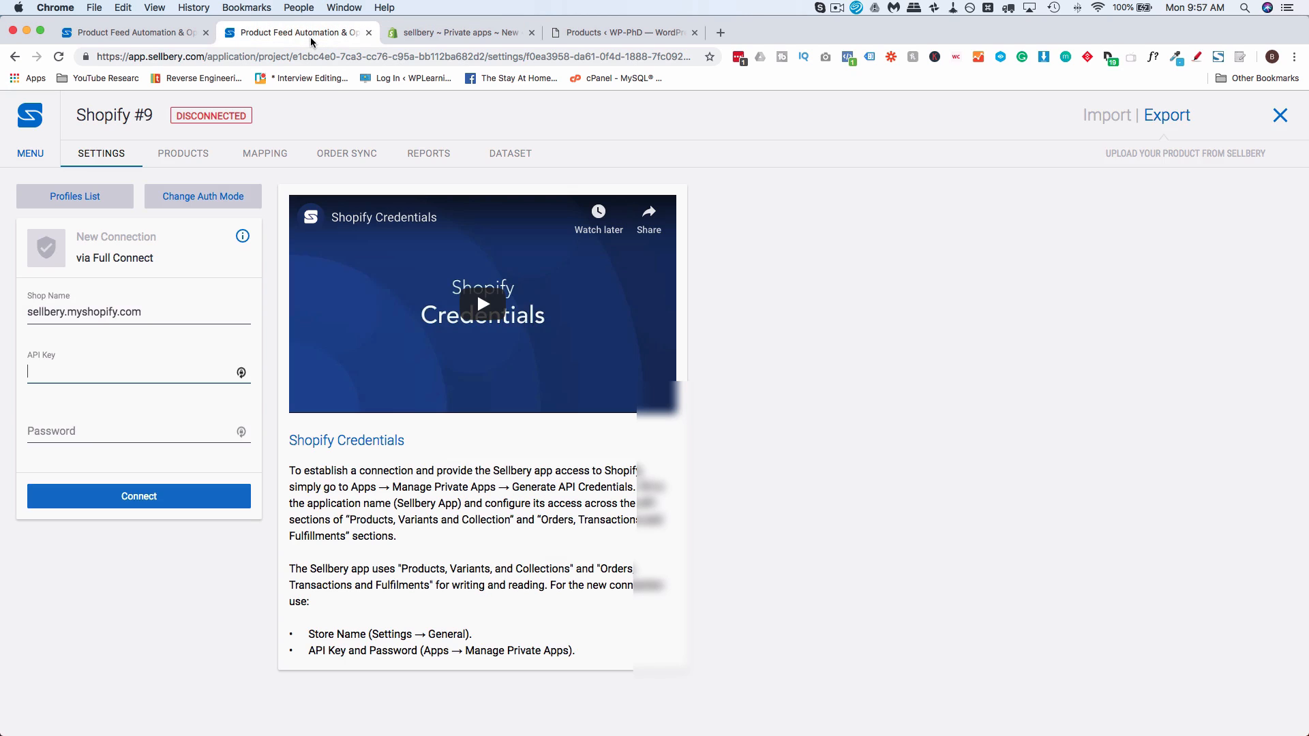
pyautogui.press('super+v')
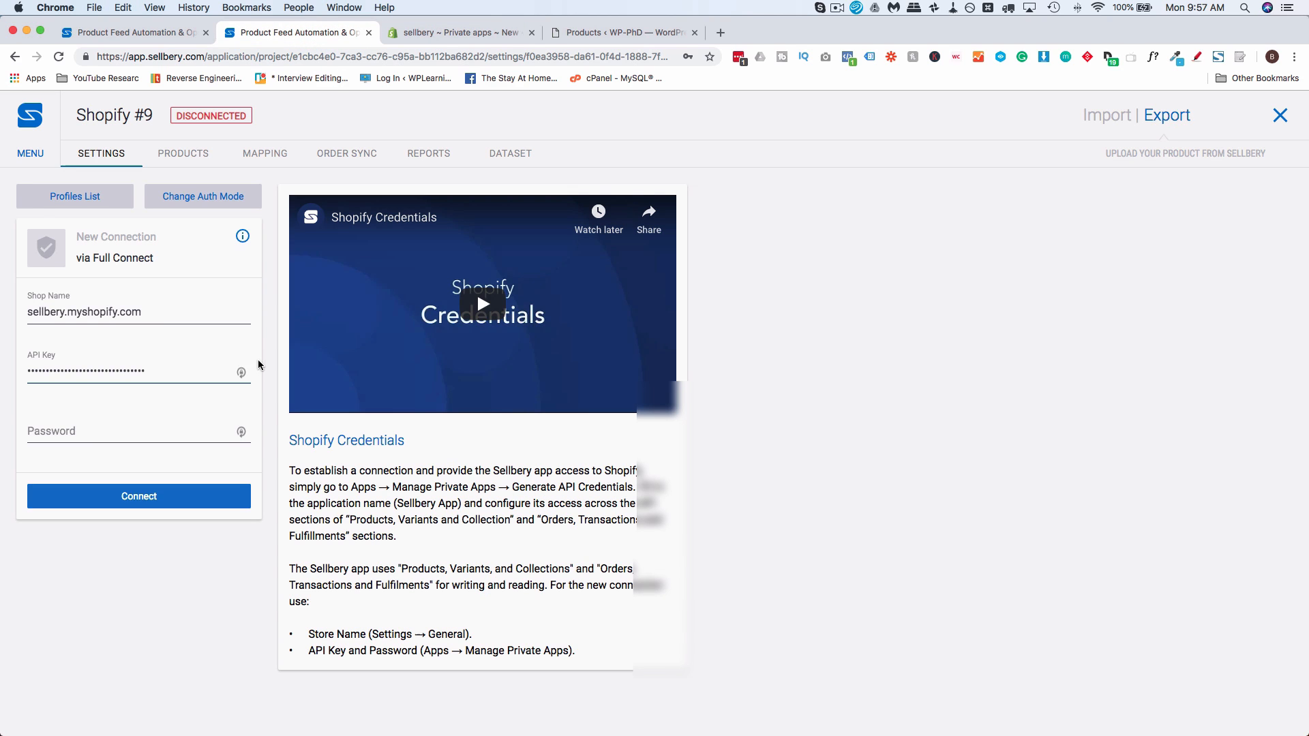
# Copy the private app's password from Shopify into the Password field of the Sellbery connection, and connect the store
pyautogui.click(448, 36)
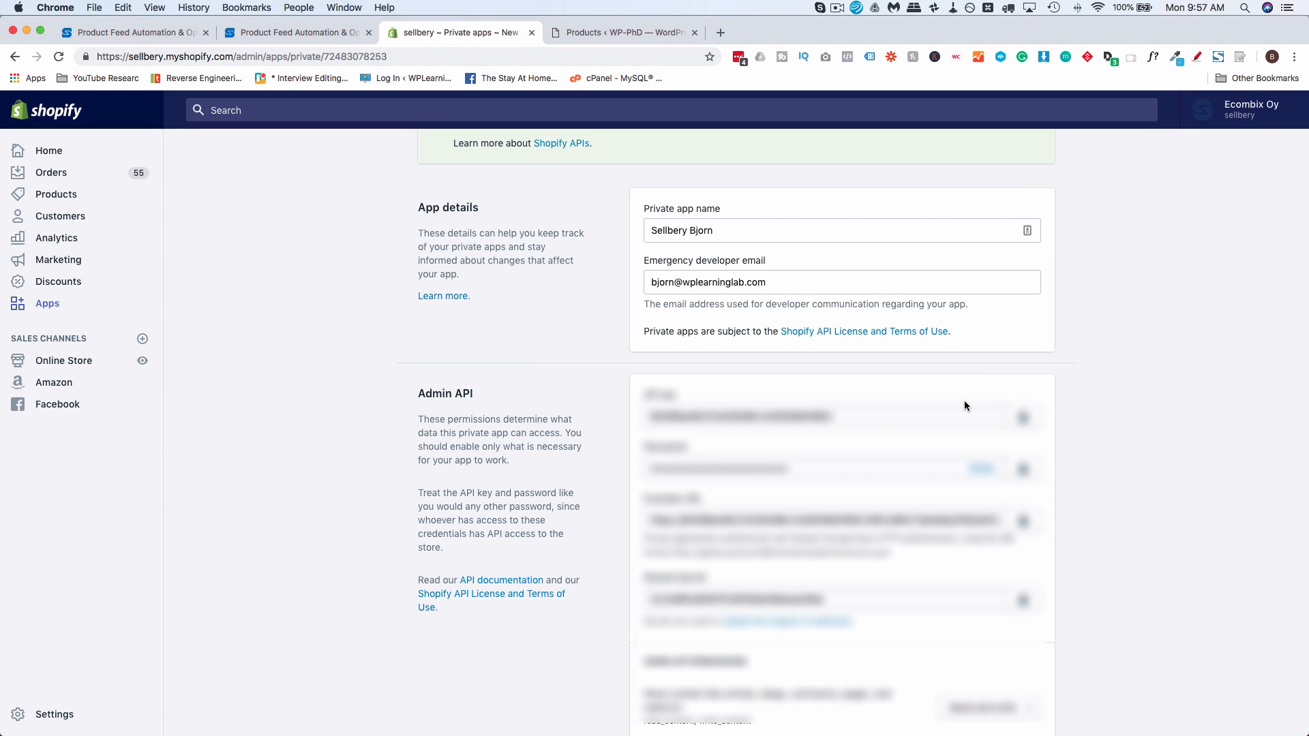
pyautogui.scroll(-2, 1157, 406)
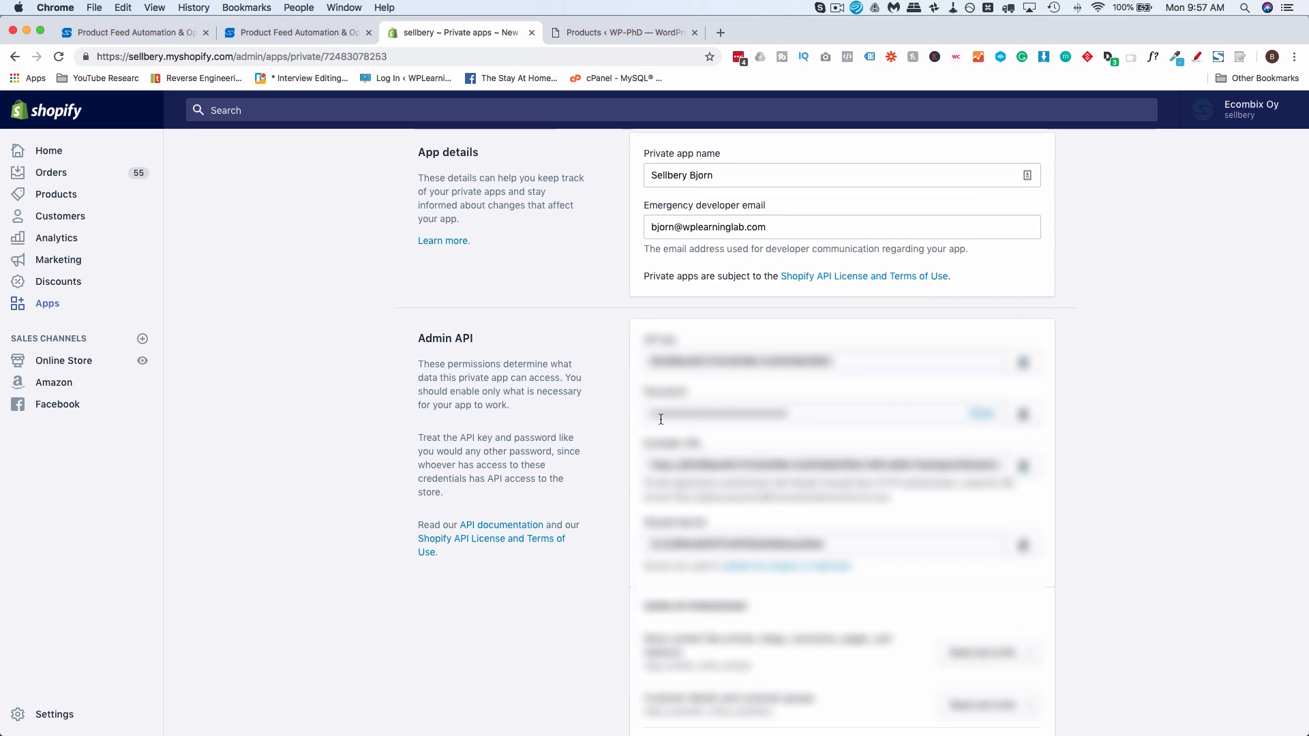
pyautogui.click(1021, 413)
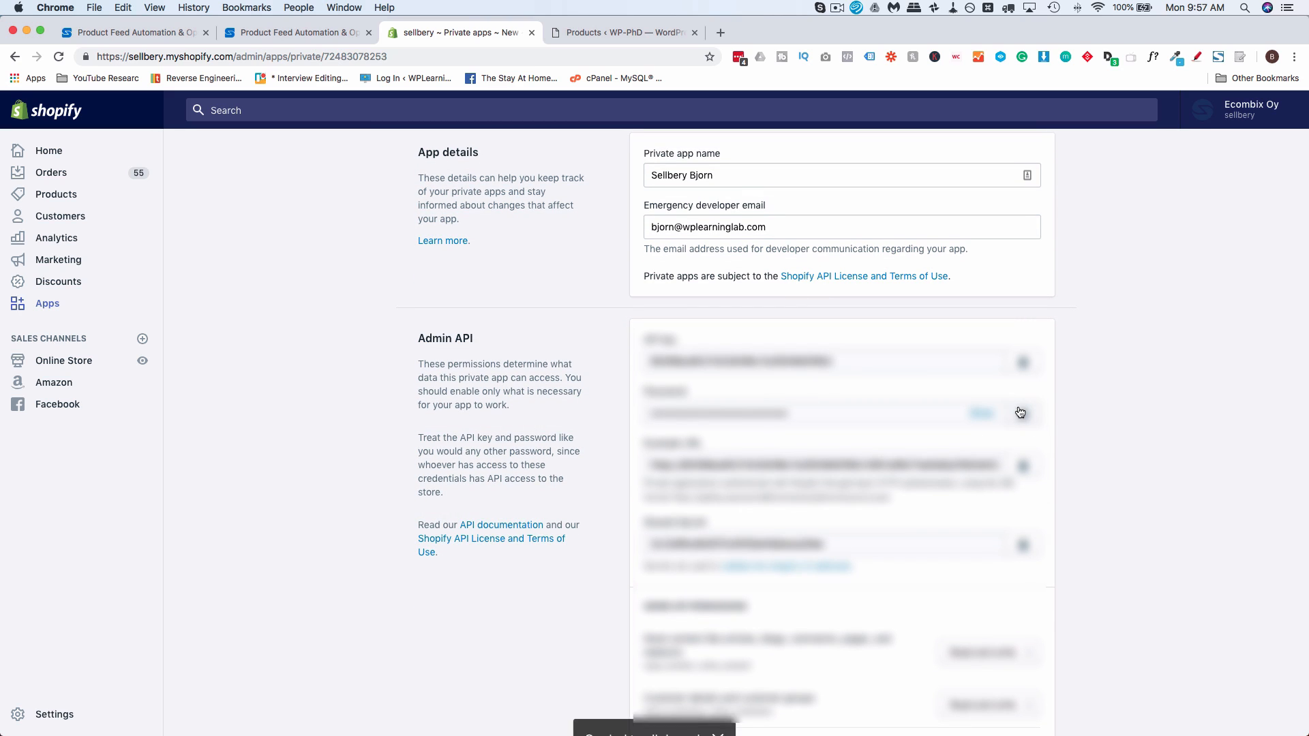
pyautogui.click(294, 32)
pyautogui.click(163, 431)
pyautogui.press('super+v')
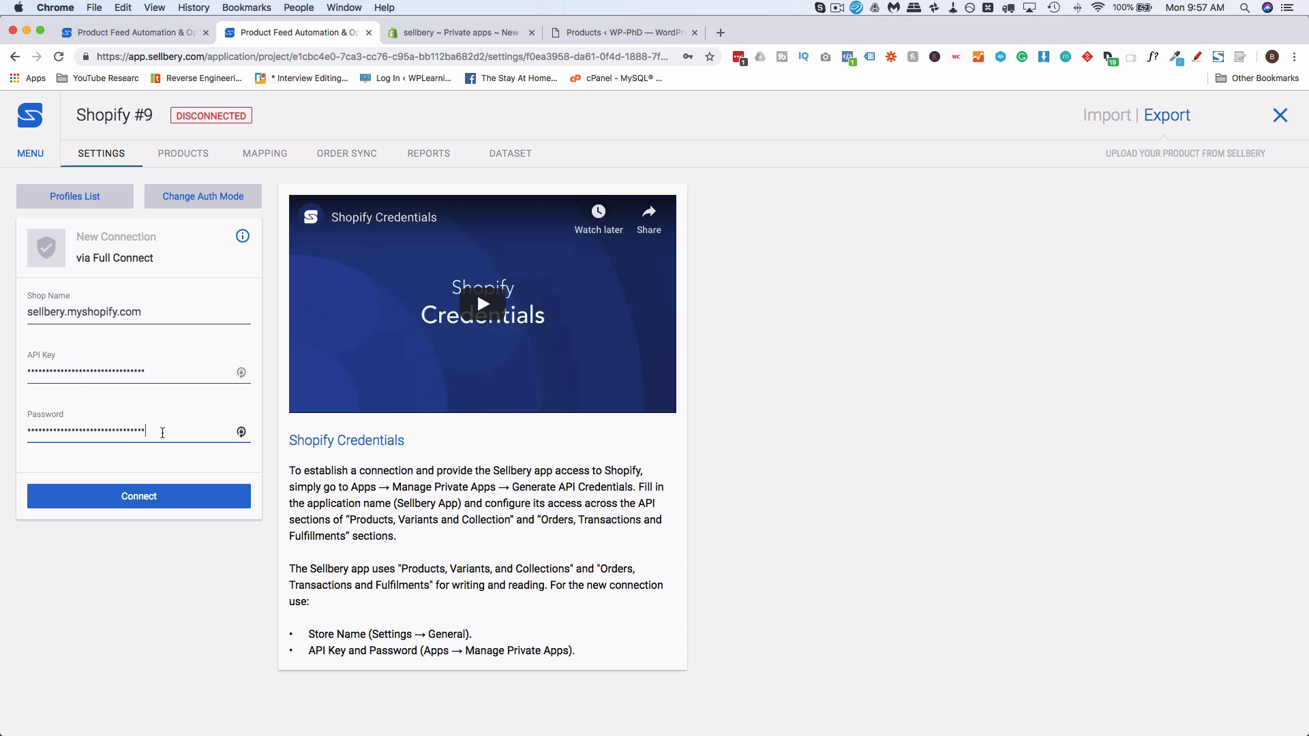
pyautogui.click(94, 498)
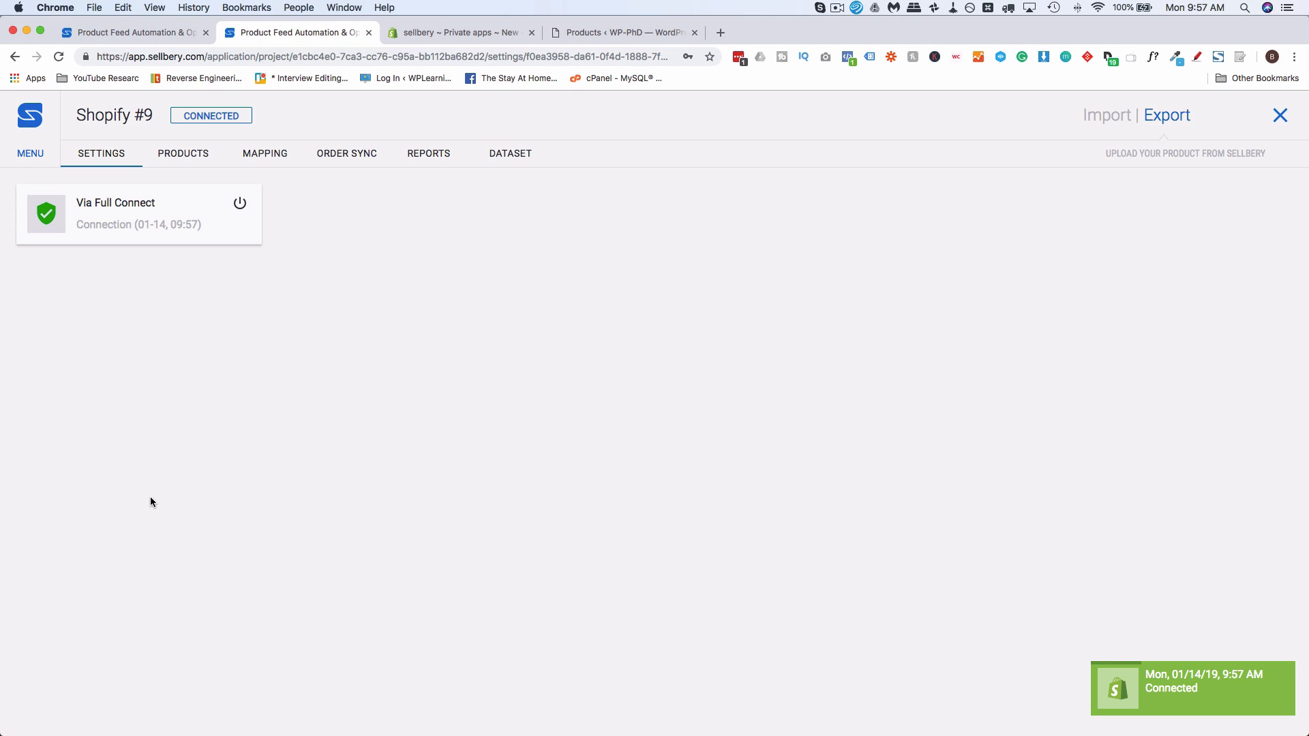
# Return to the project scheme, dismiss the browser's offer to save the password, and move the WooCommerce block lower than the Shopify block
pyautogui.click(1166, 691)
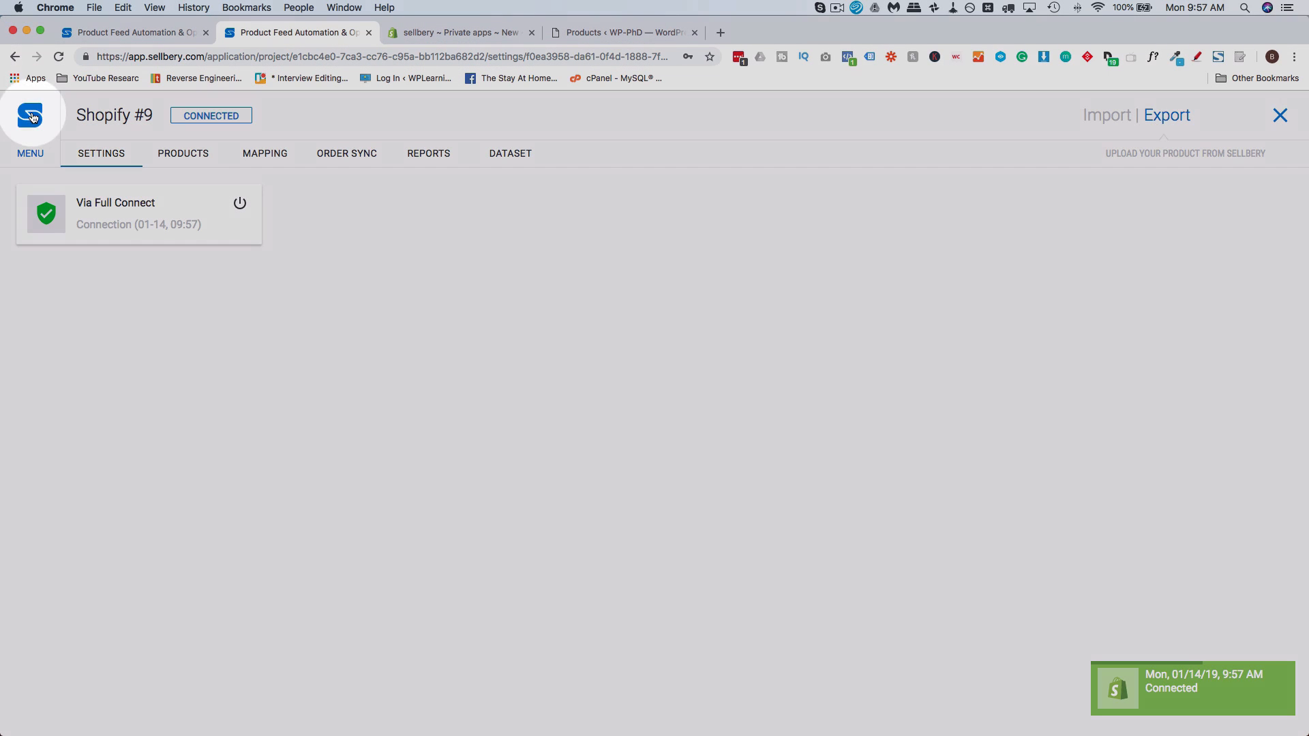
pyautogui.click(14, 57)
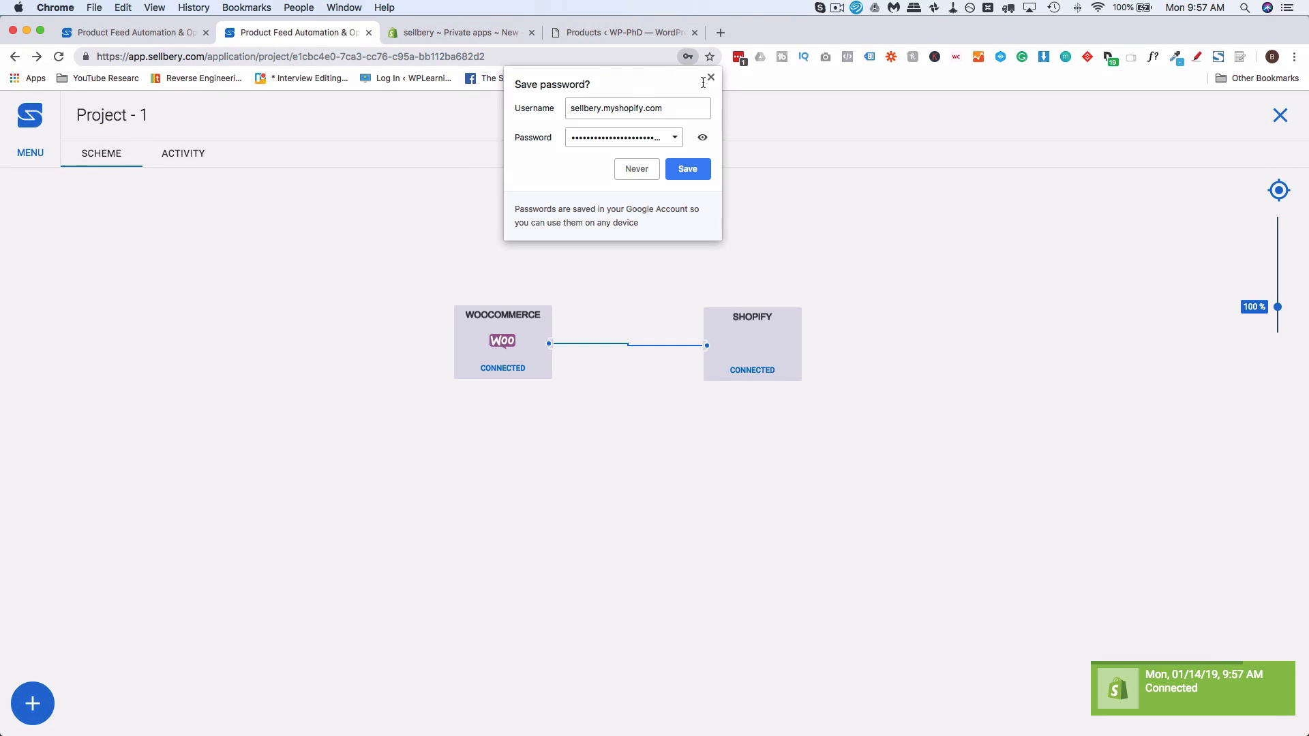
pyautogui.click(710, 78)
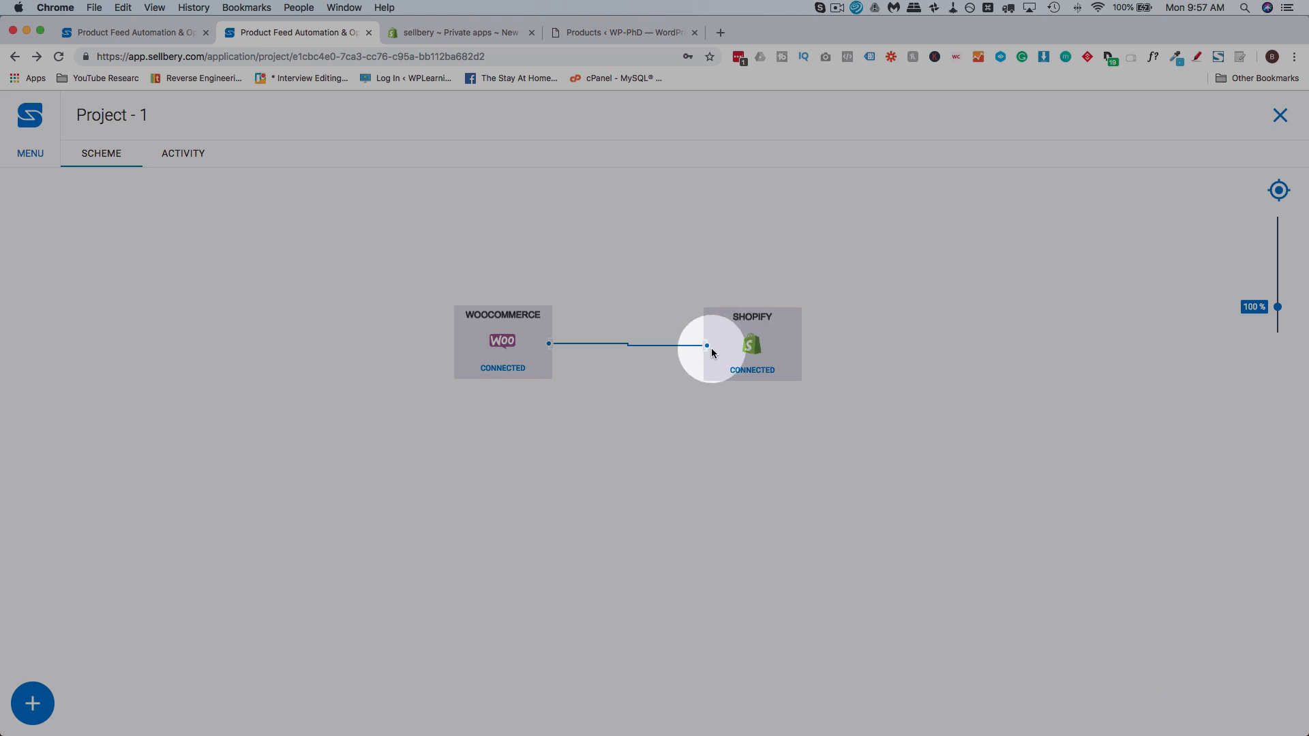
pyautogui.moveTo(491, 345); pyautogui.dragTo(472, 518)
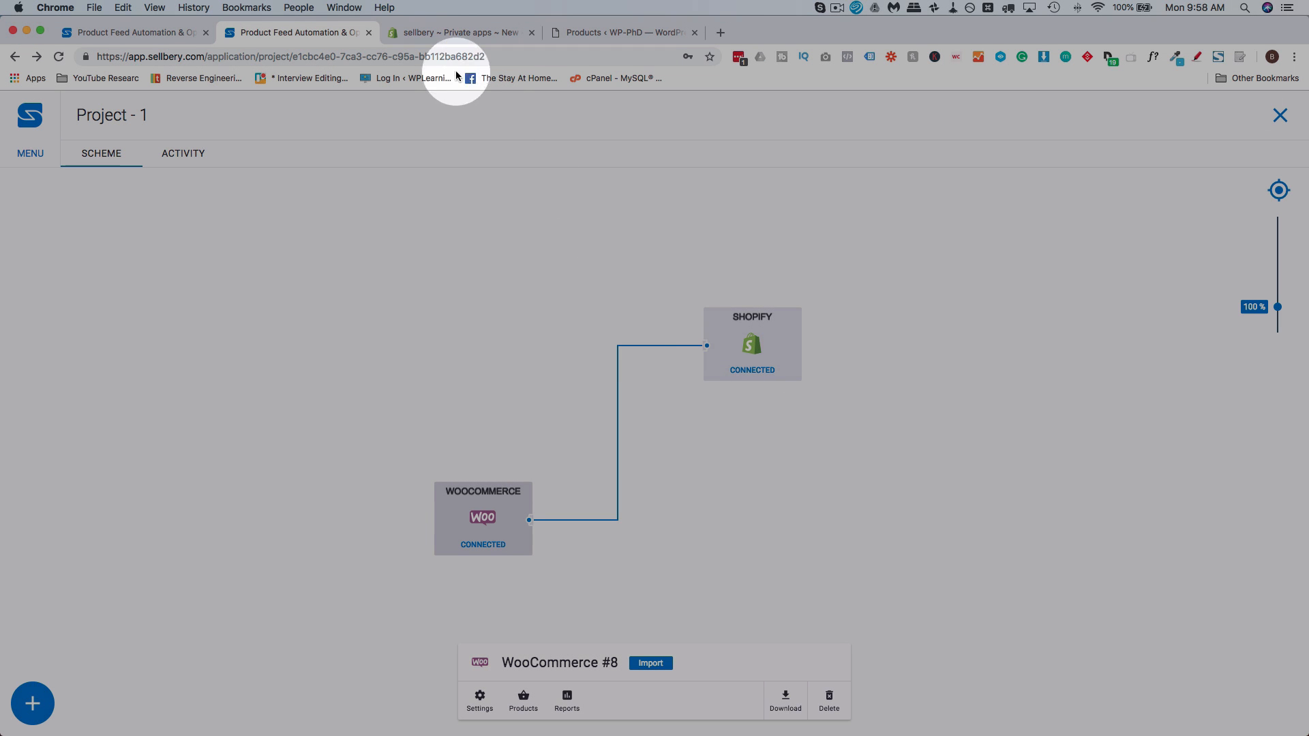
# Compare the product list in the Shopify admin with the WooCommerce product list in WordPress
pyautogui.click(443, 34)
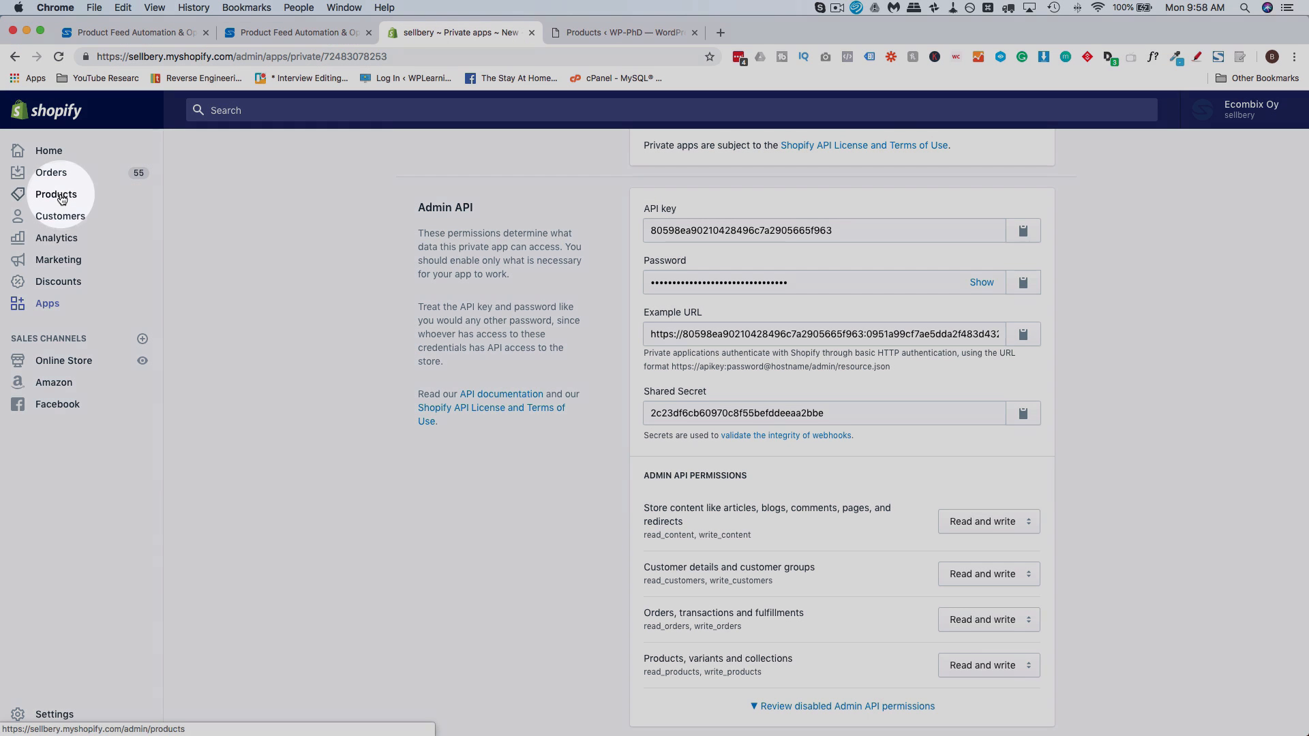
pyautogui.click(60, 197)
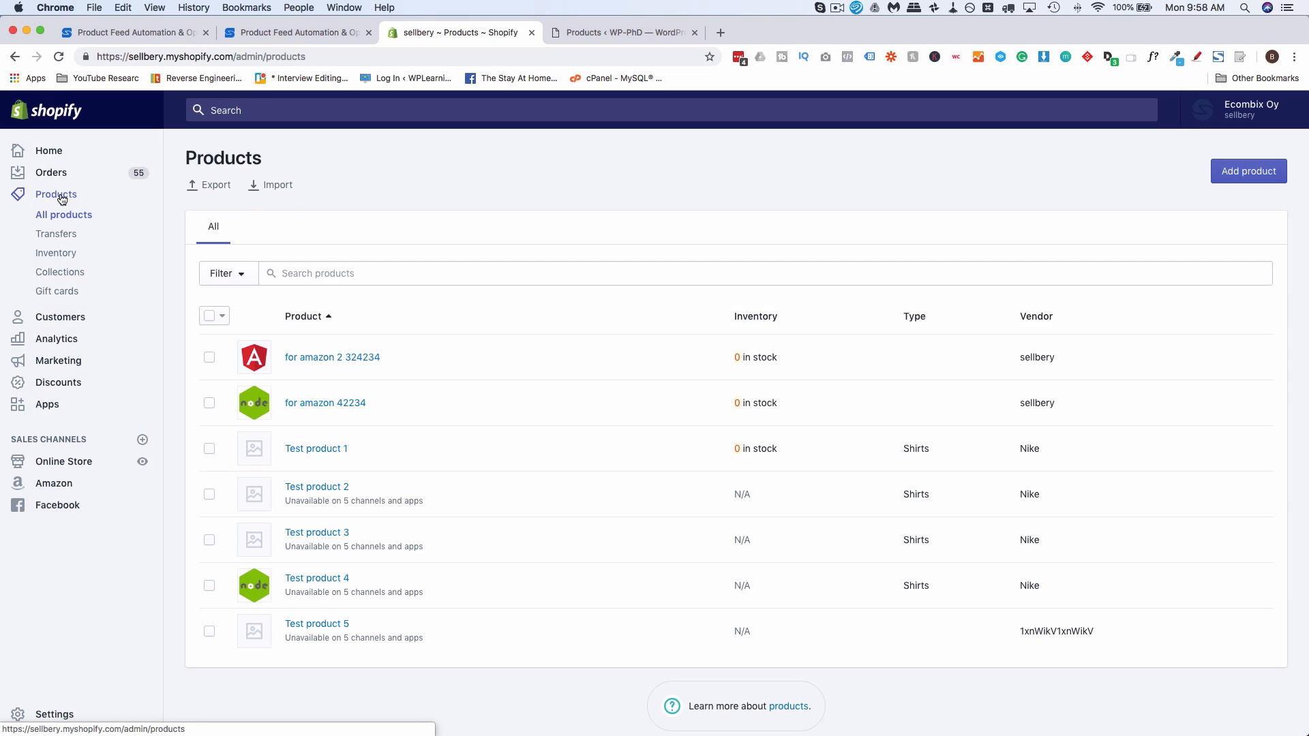
pyautogui.scroll(-1, 232, 343)
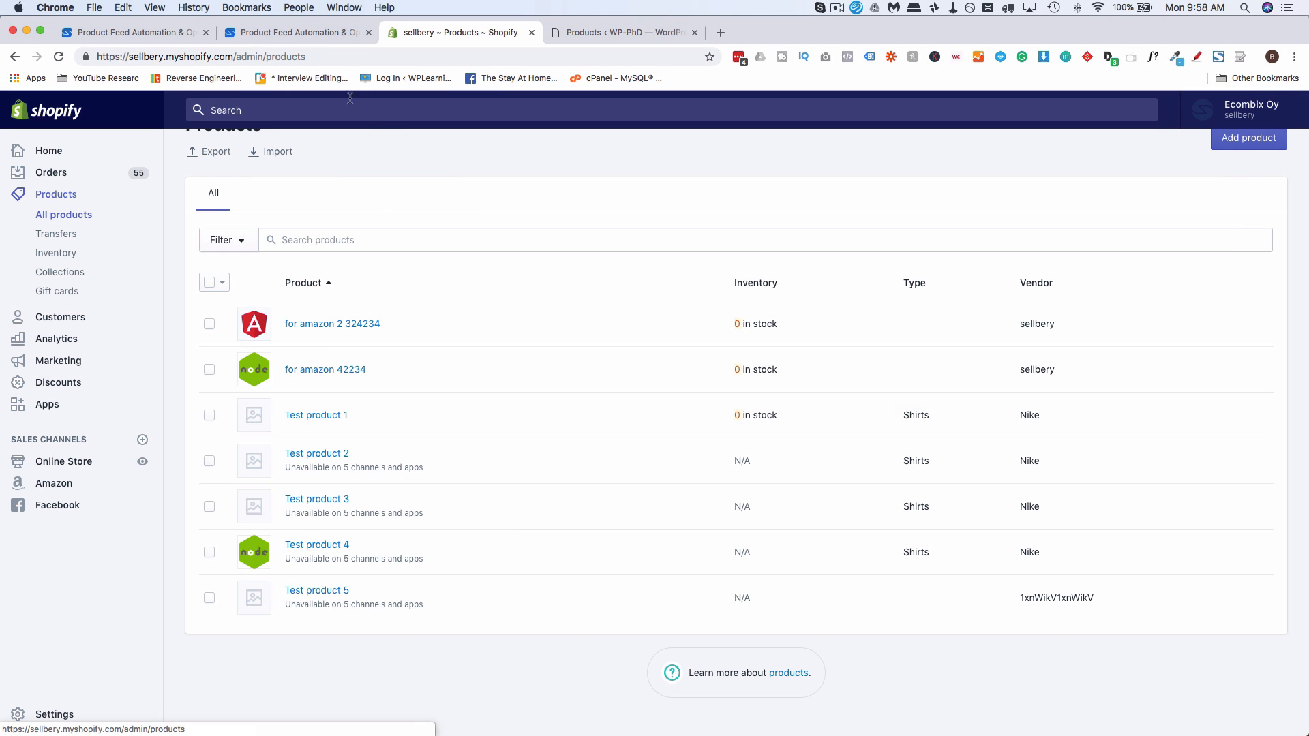
pyautogui.click(623, 33)
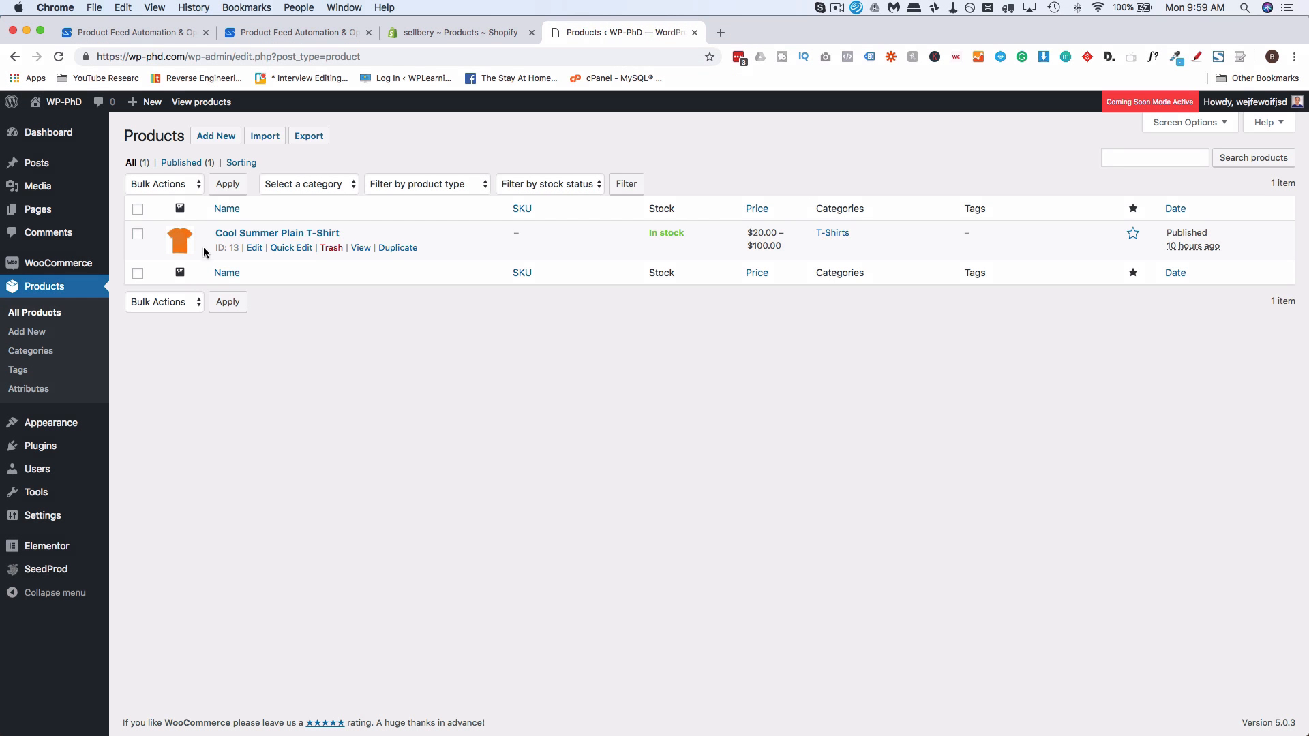
pyautogui.moveTo(201, 234); pyautogui.dragTo(347, 235)
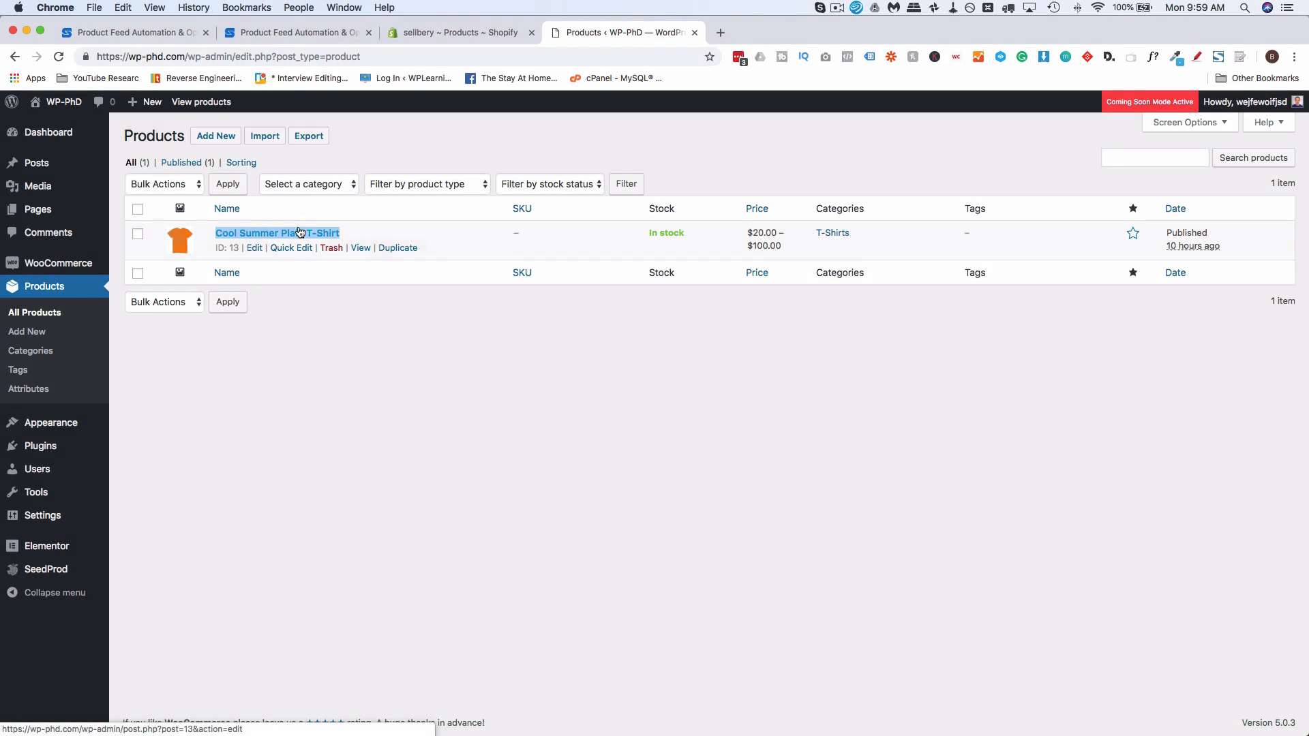
pyautogui.click(426, 31)
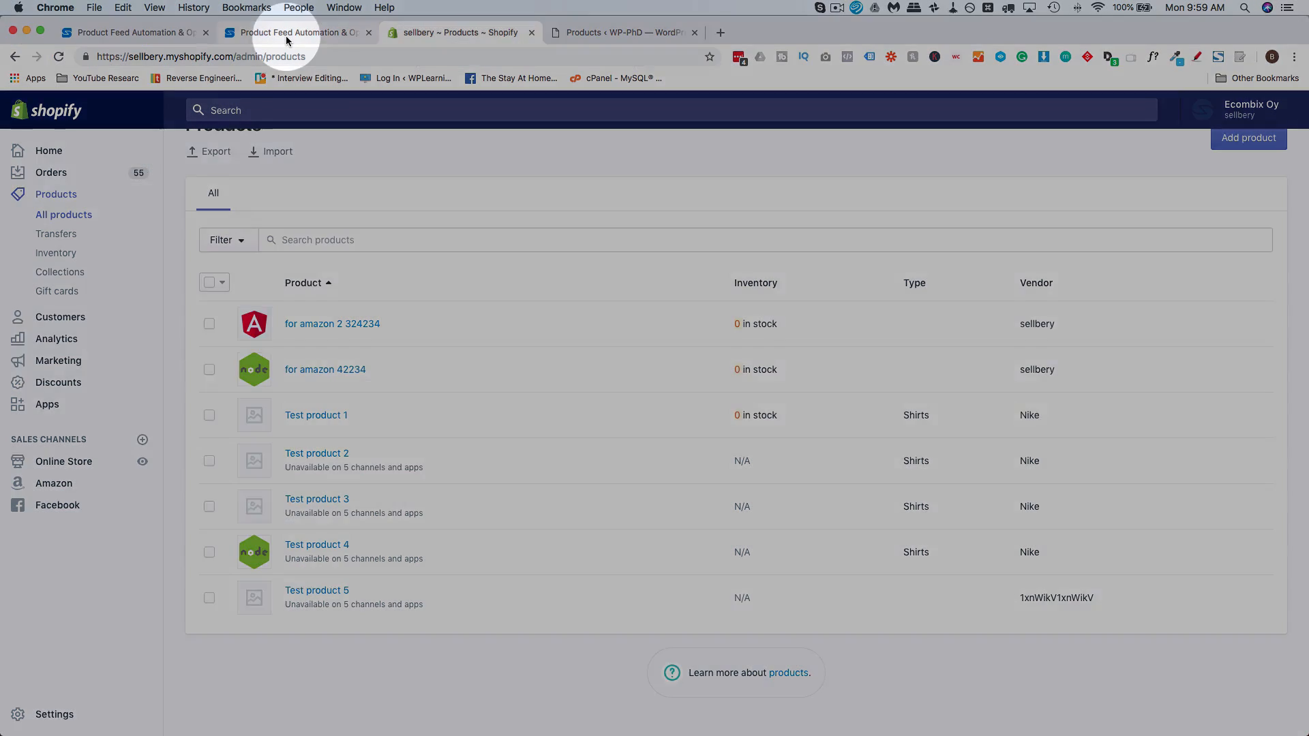
# In the Sellbery project, open the Shopify export's mapping and create a global rule with WooCommerce as source using Auto Mapping
pyautogui.click(285, 34)
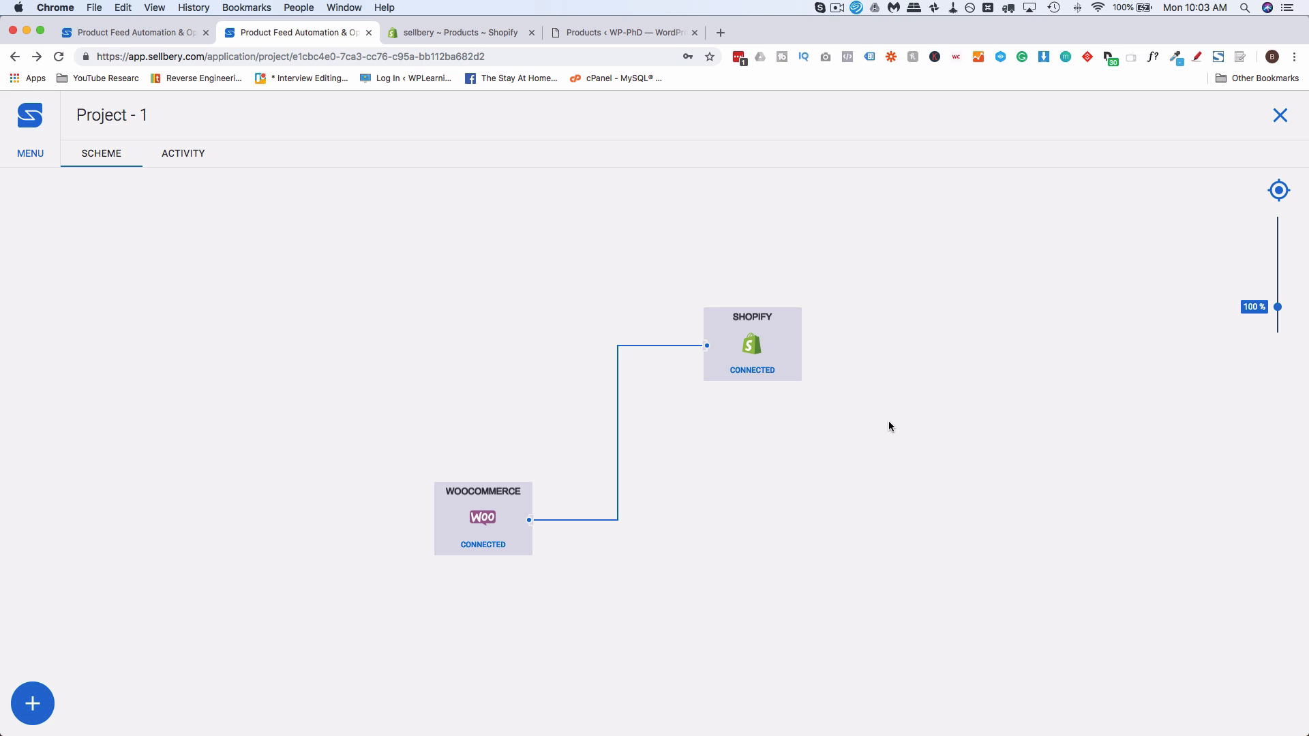
pyautogui.click(791, 336)
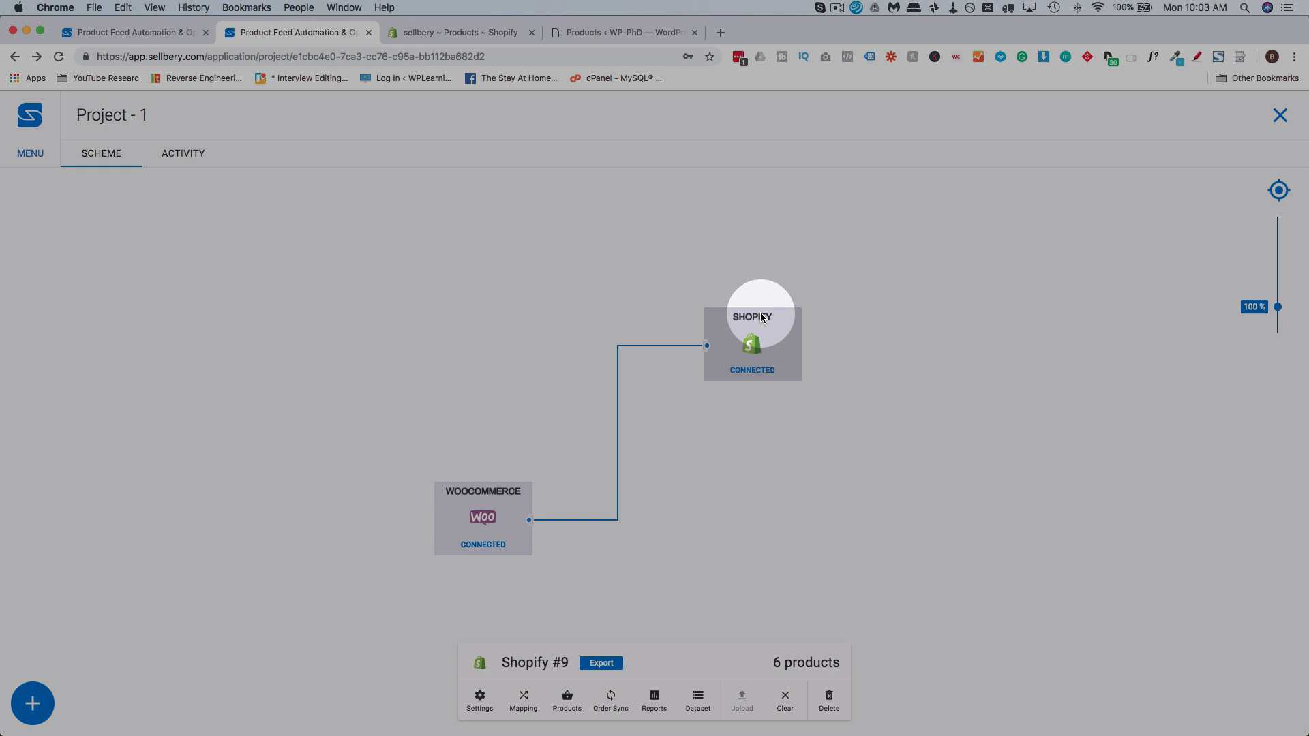
pyautogui.click(523, 702)
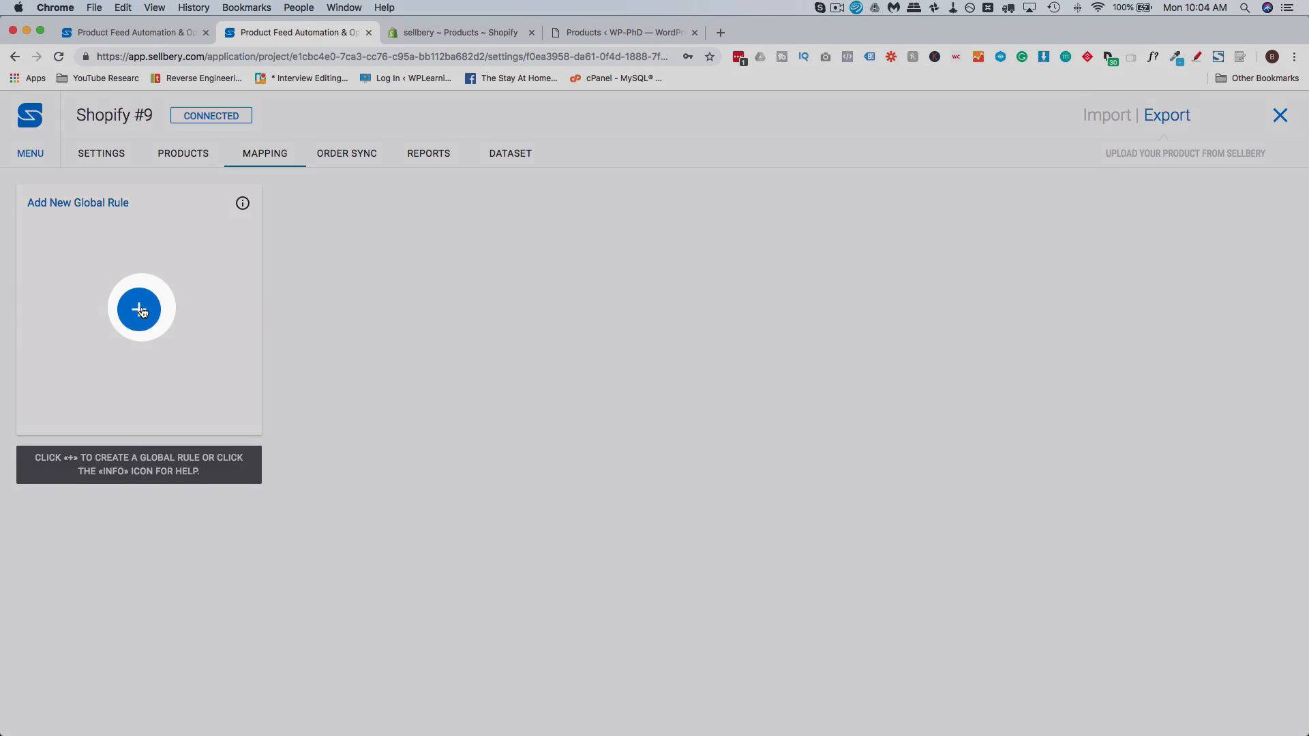
pyautogui.click(139, 308)
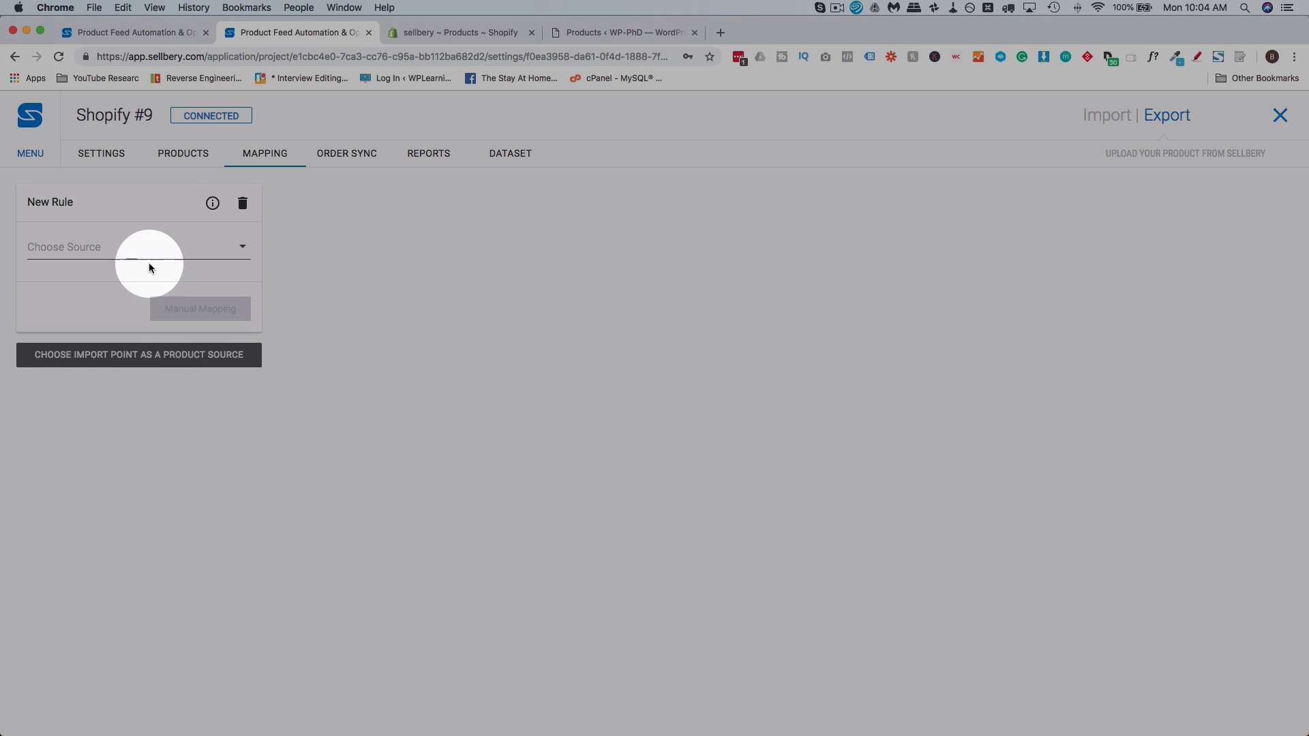
pyautogui.click(172, 253)
pyautogui.click(89, 276)
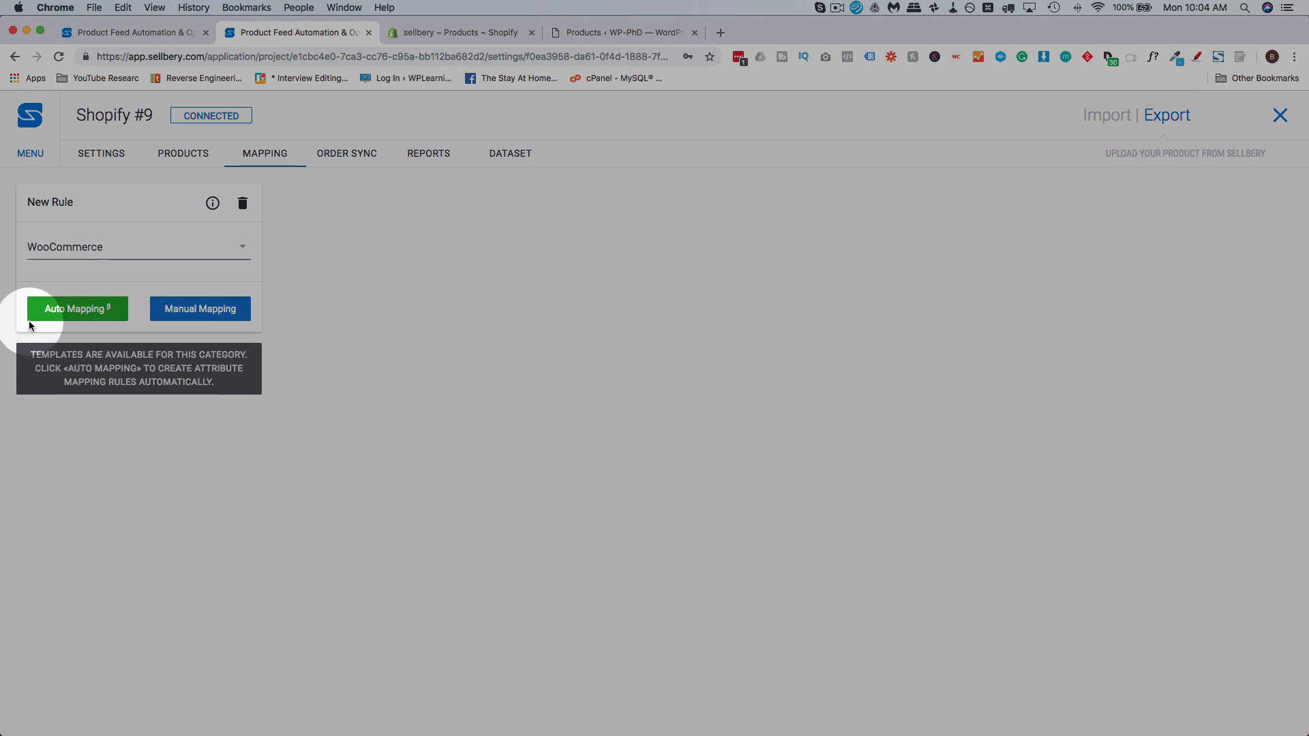
pyautogui.click(75, 308)
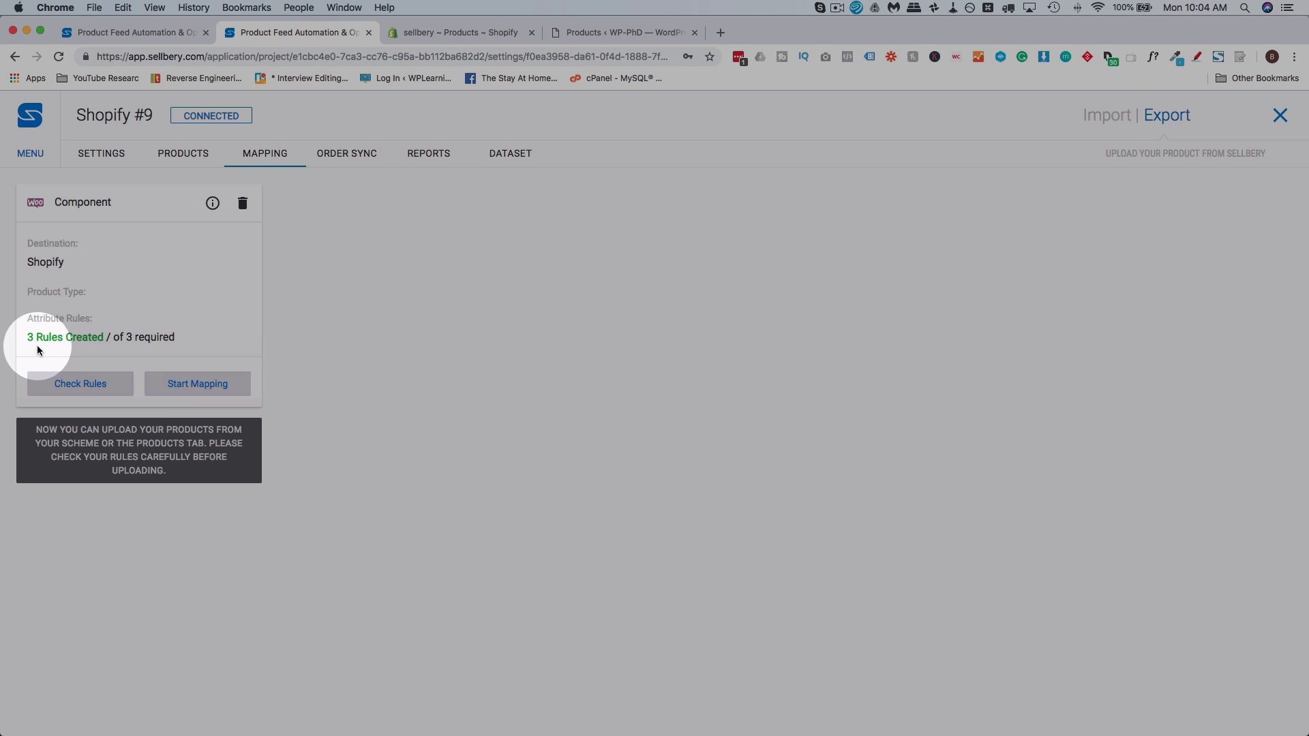
# Check how the WooCommerce name, description and image src attributes map to Shopify in the rules, and return to the project scheme
pyautogui.click(80, 384)
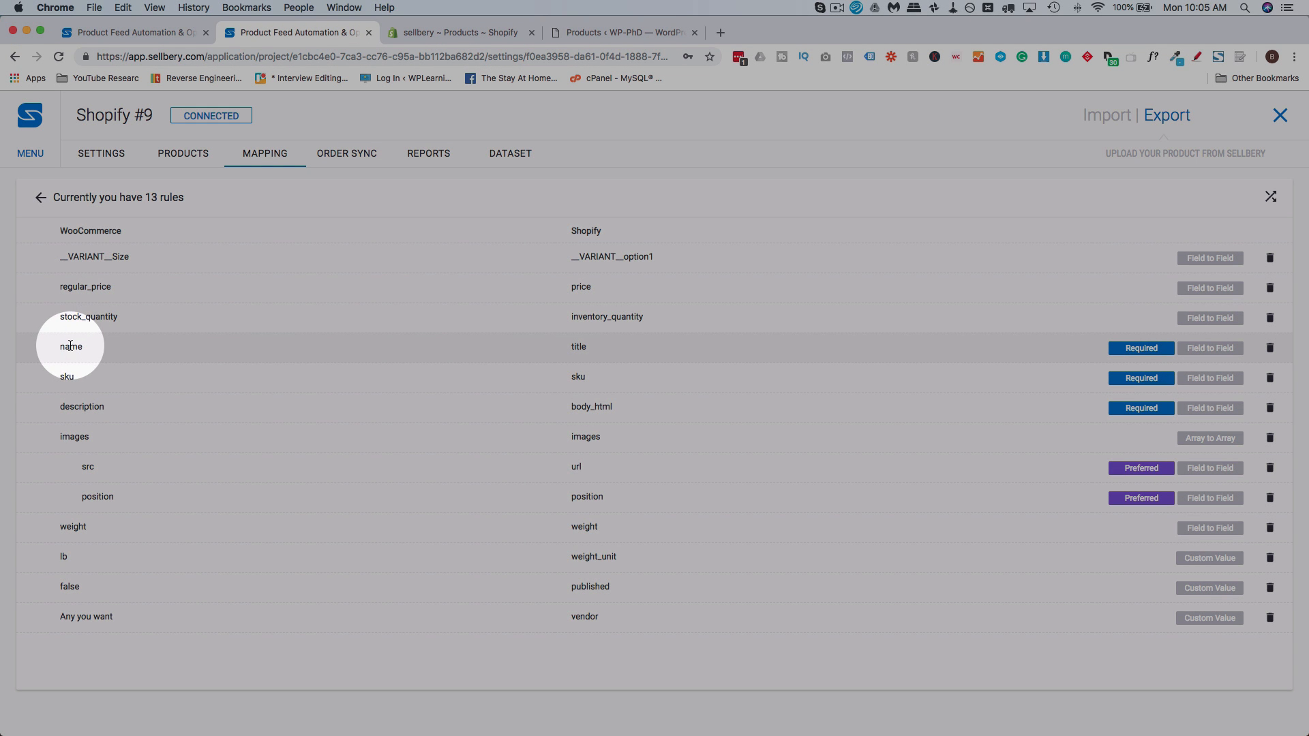
pyautogui.doubleClick(68, 346)
pyautogui.doubleClick(578, 347)
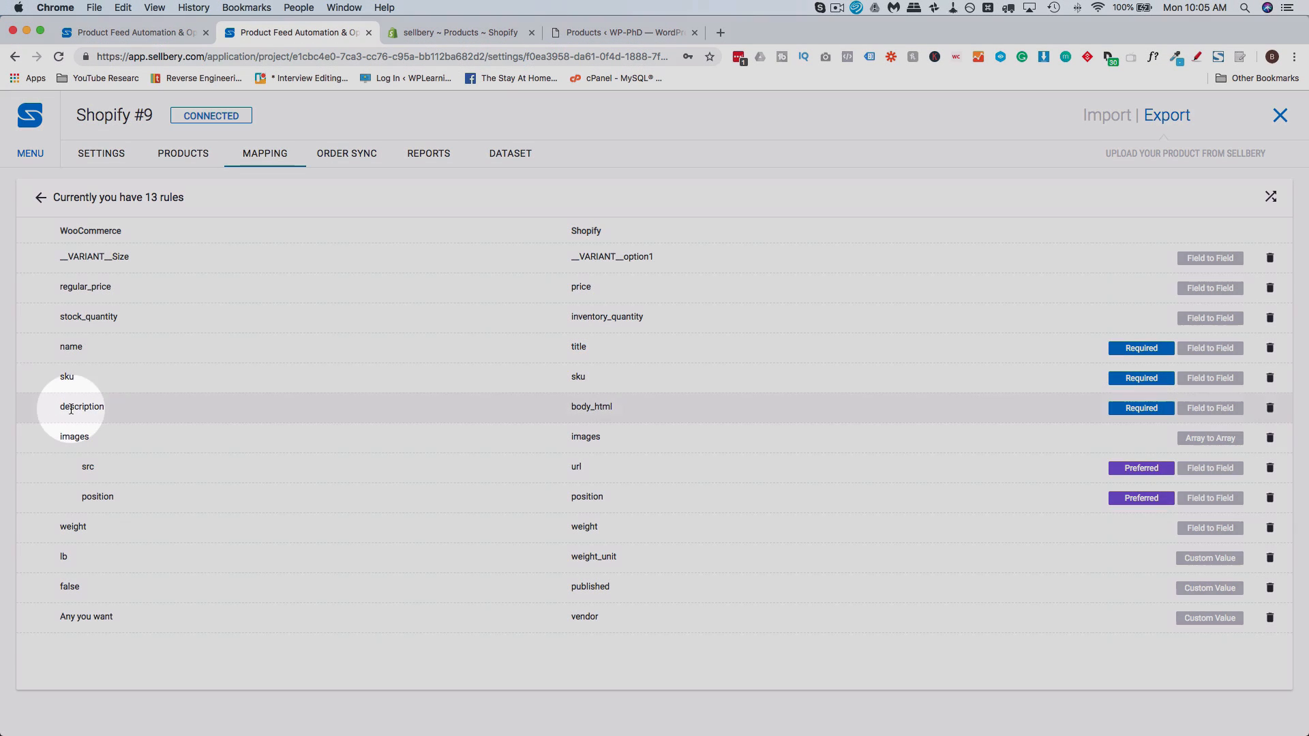
pyautogui.doubleClick(71, 408)
pyautogui.doubleClick(592, 408)
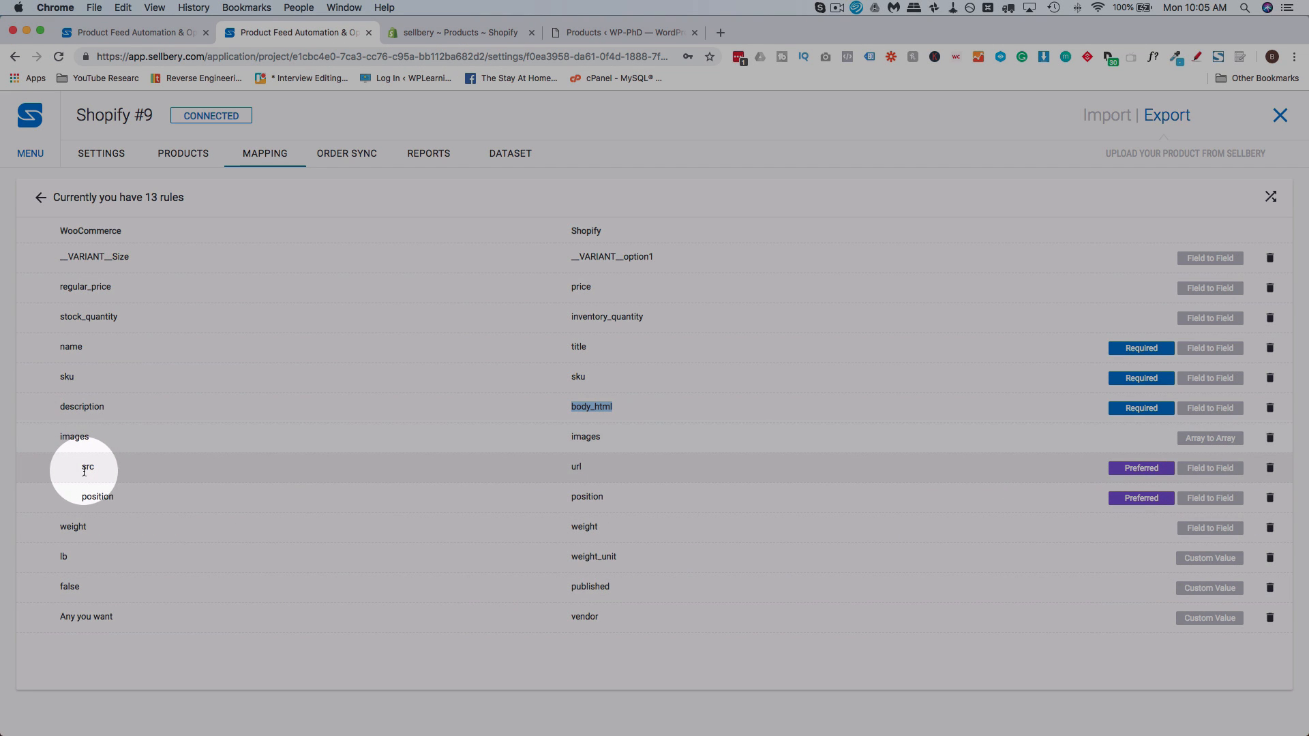
pyautogui.doubleClick(88, 464)
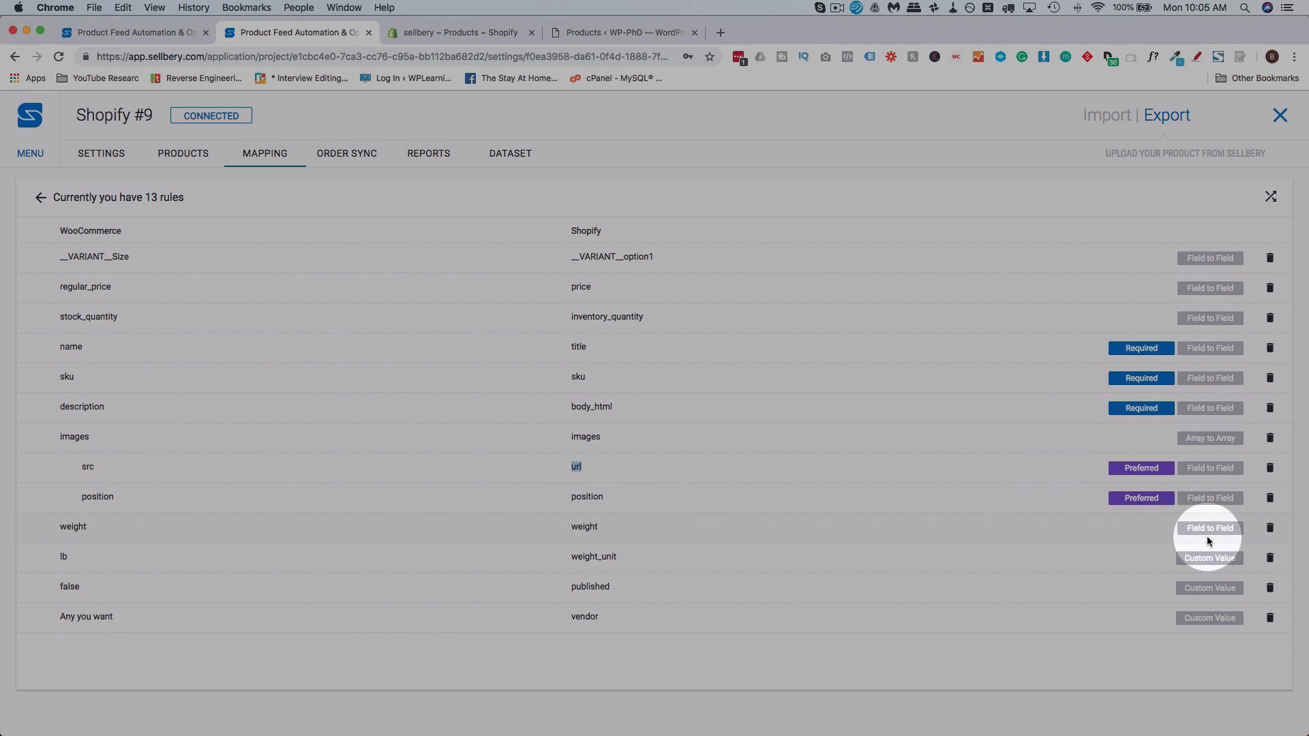
pyautogui.click(41, 200)
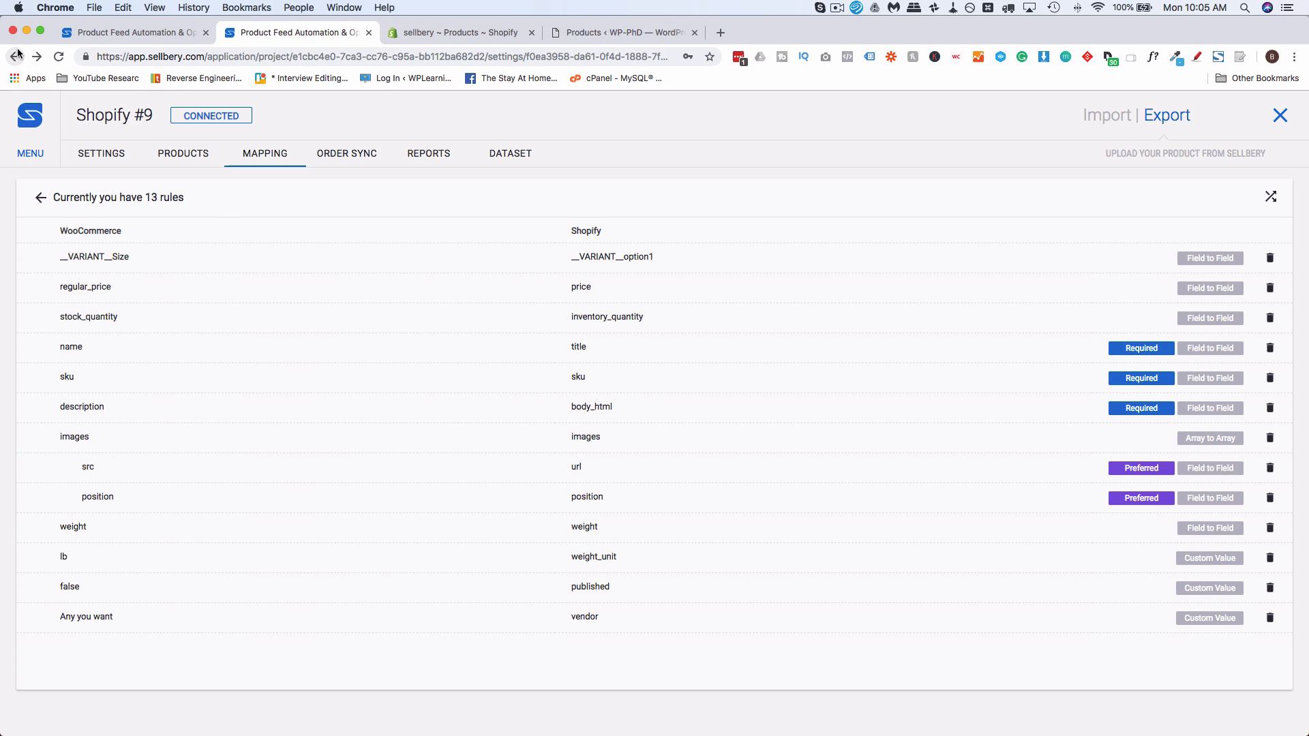
pyautogui.click(15, 57)
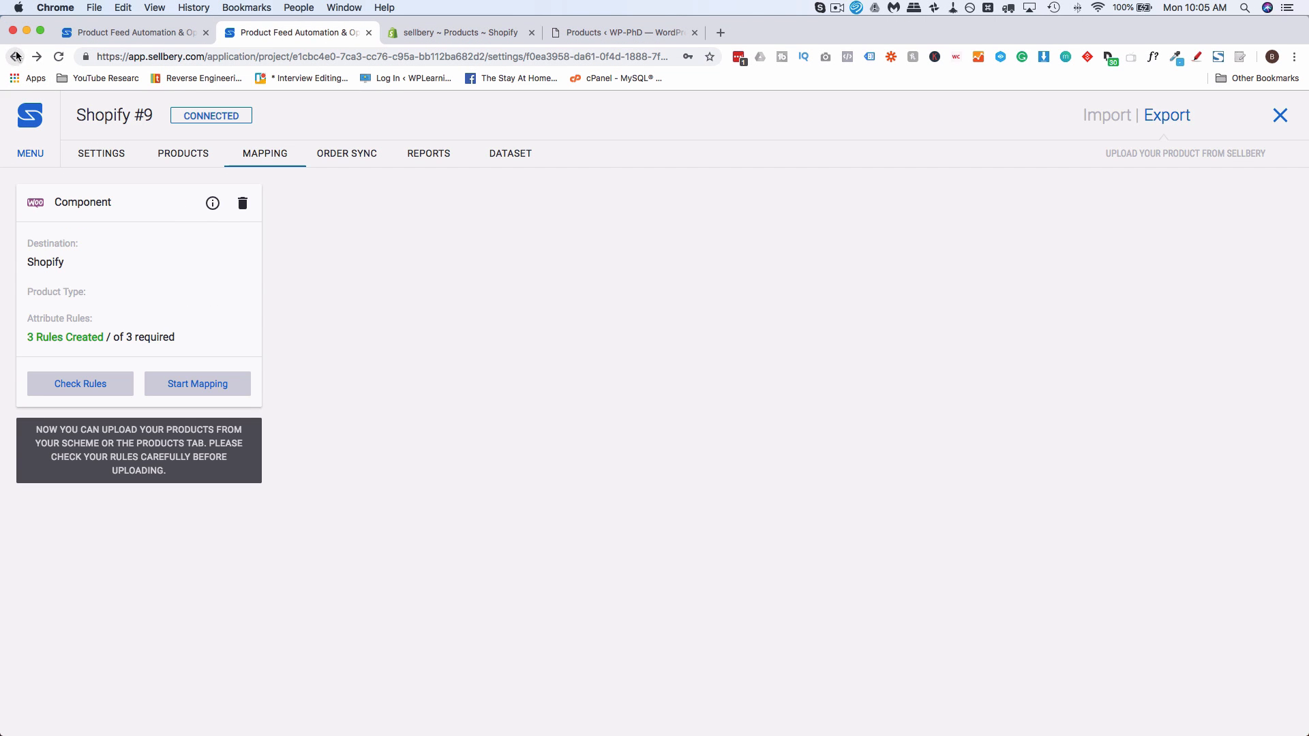
pyautogui.click(15, 56)
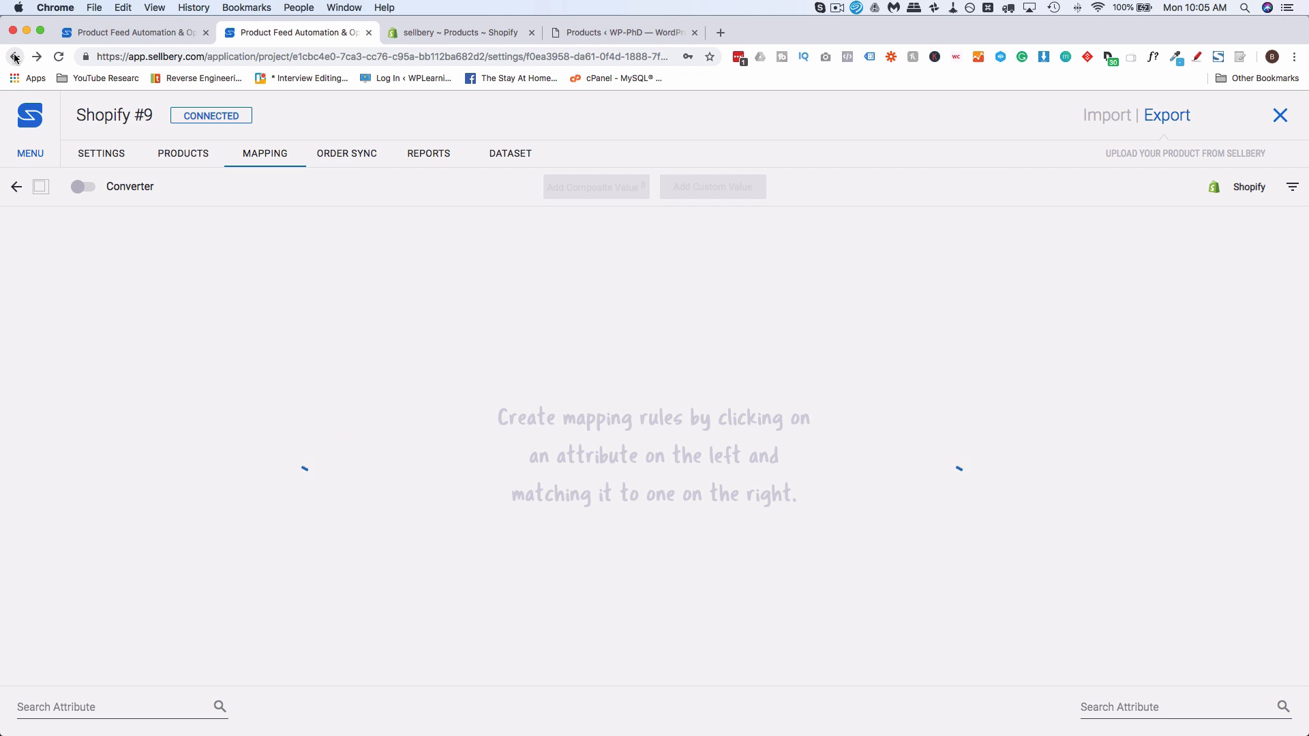
pyautogui.click(15, 56)
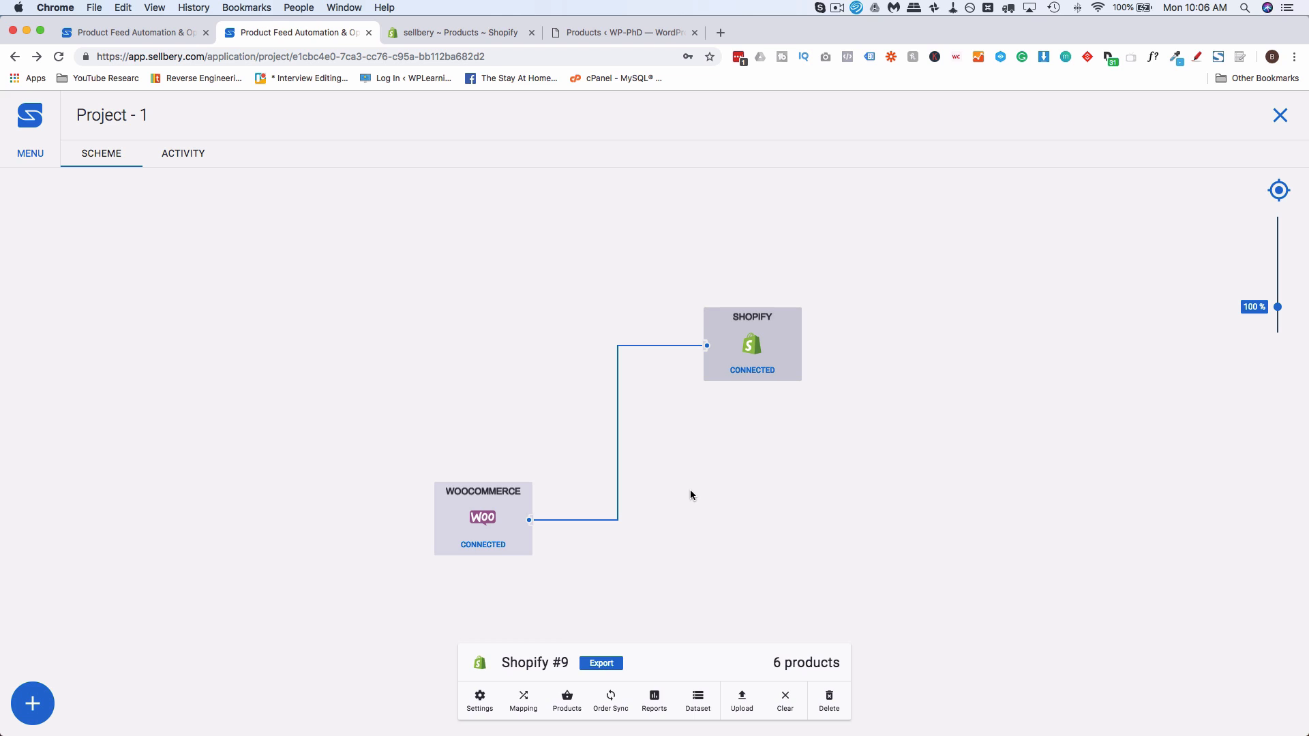
# Download the products from the WooCommerce import point and push them to the Shopify export point
pyautogui.click(690, 489)
pyautogui.click(508, 503)
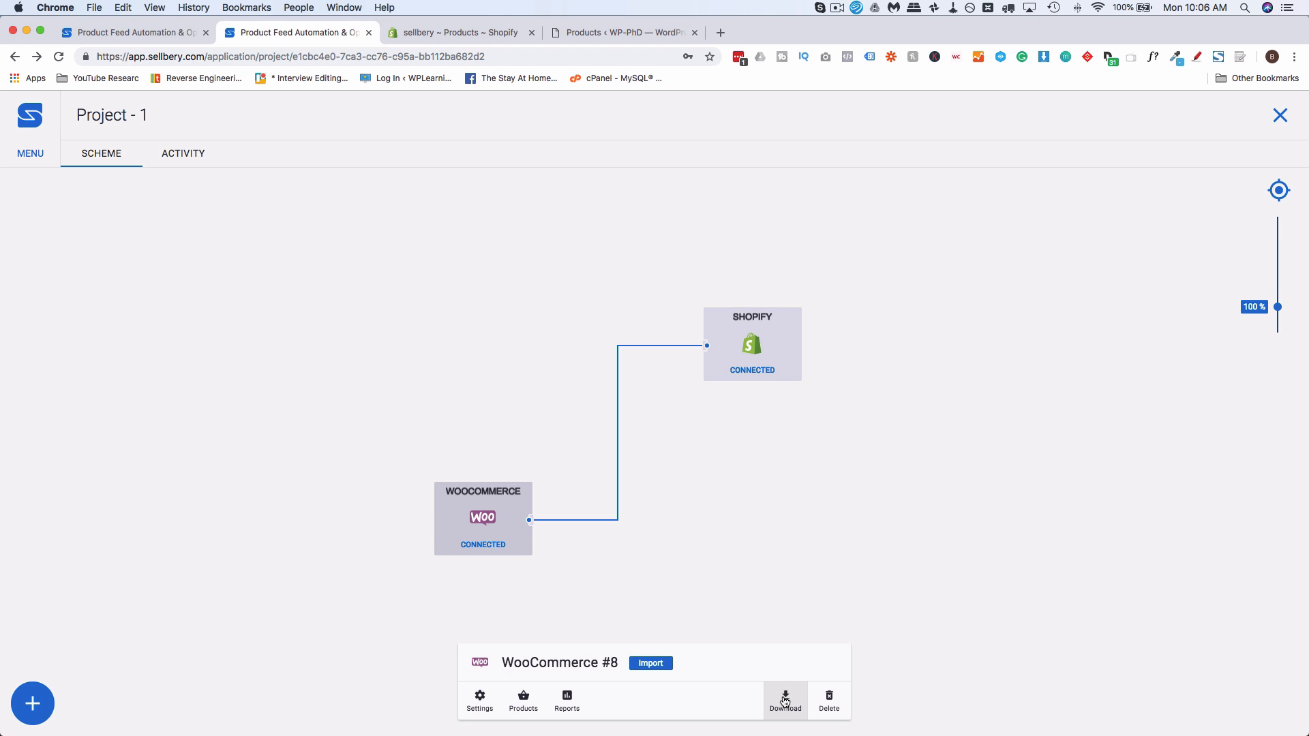
pyautogui.click(785, 699)
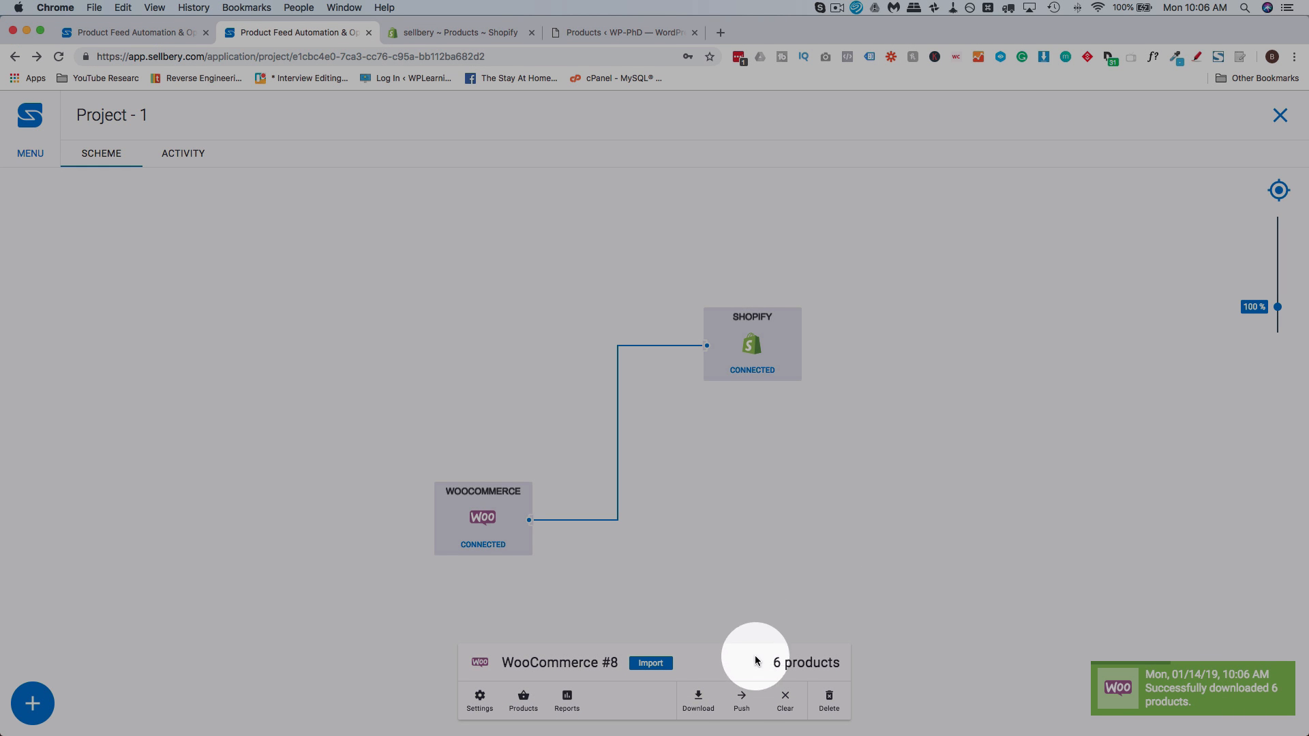
pyautogui.click(742, 700)
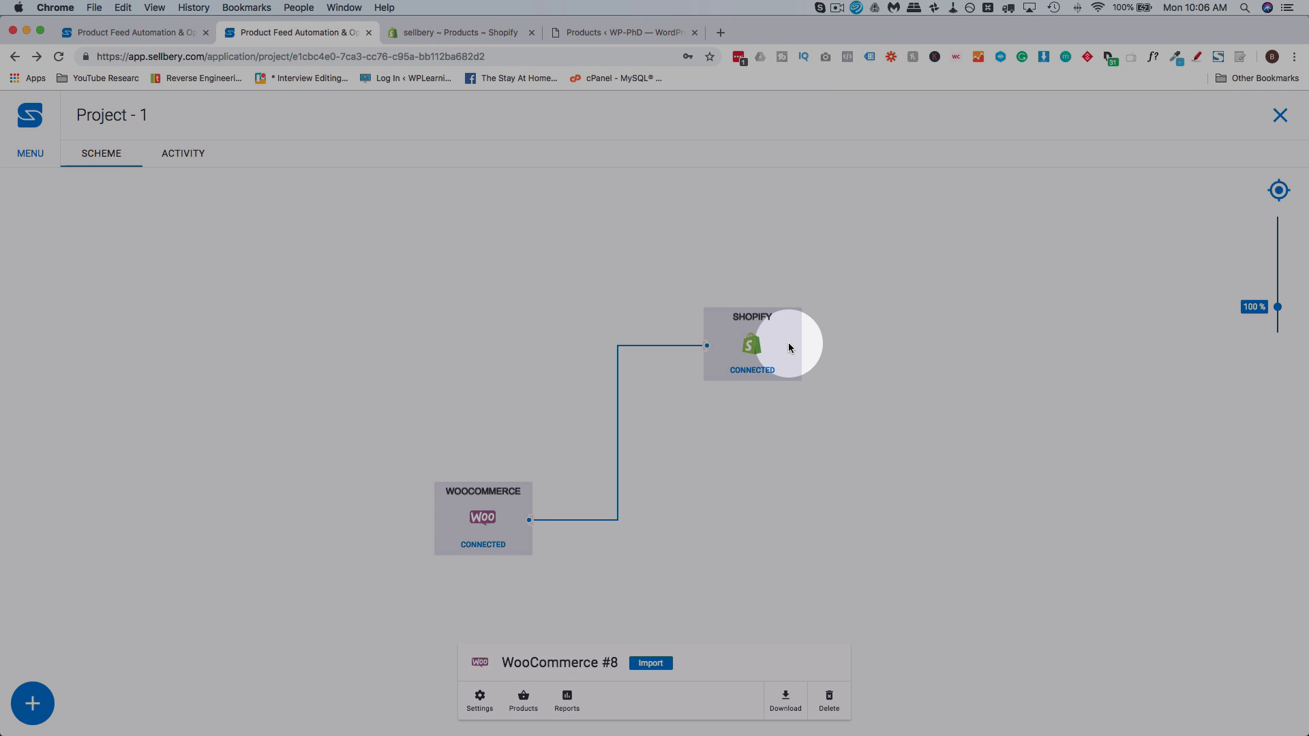
# Move the WooCommerce block up closer to the Shopify block's height, and upload the pushed products to the Shopify store
pyautogui.click(786, 345)
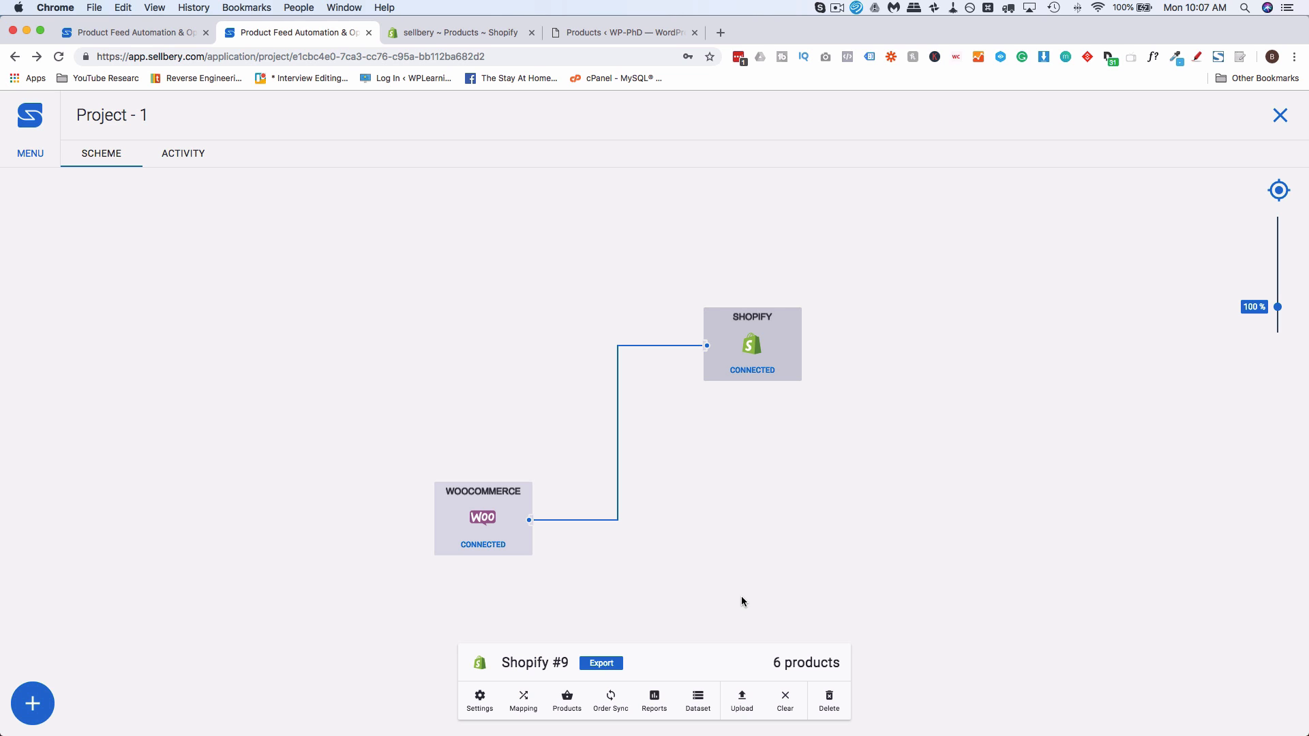
pyautogui.click(791, 523)
pyautogui.moveTo(501, 531); pyautogui.dragTo(514, 402)
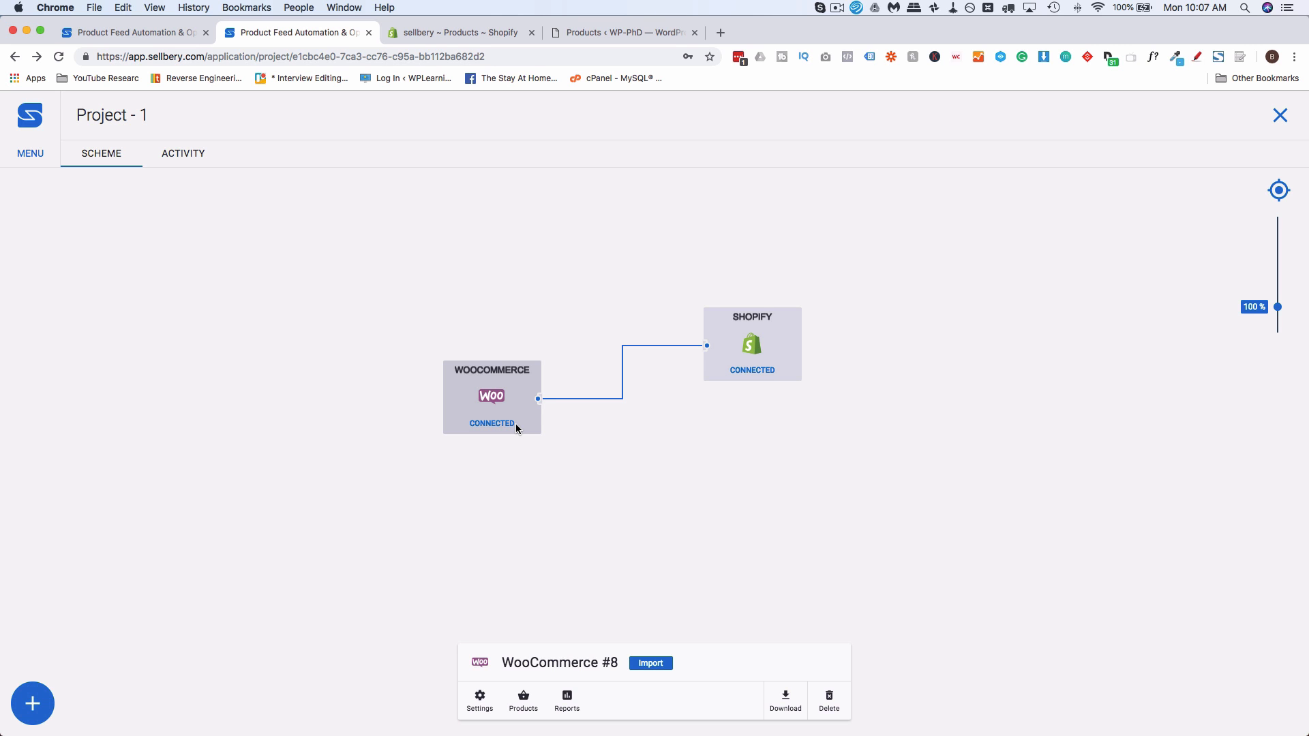
pyautogui.click(782, 329)
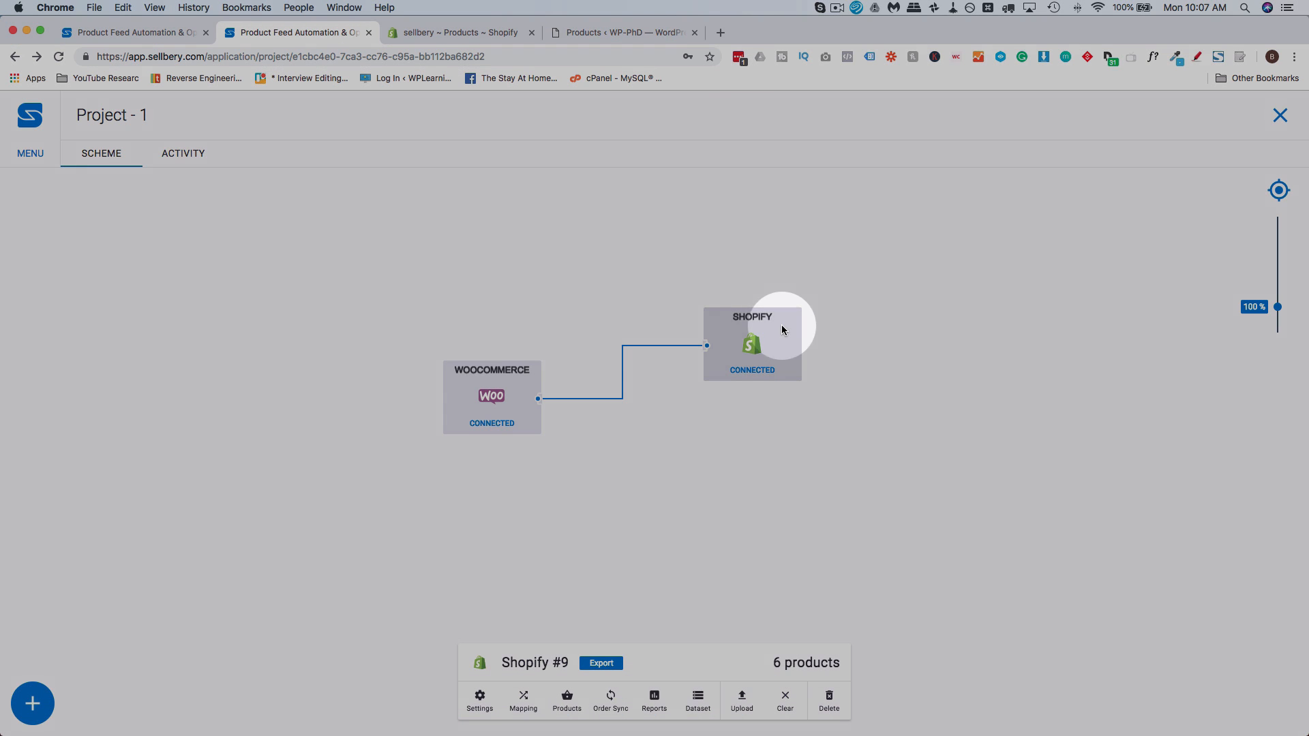
pyautogui.click(741, 701)
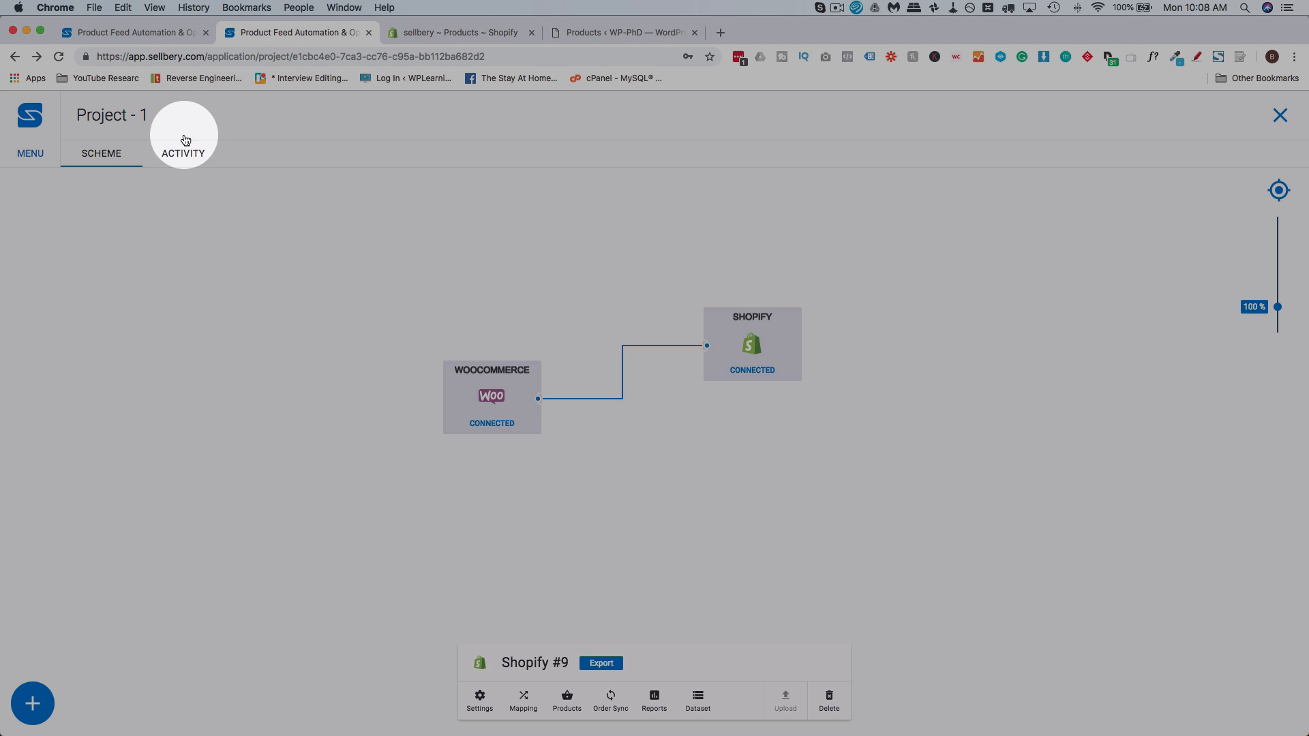
# Review the project's activity log for the download and upload entries, and return to the scheme
pyautogui.click(184, 155)
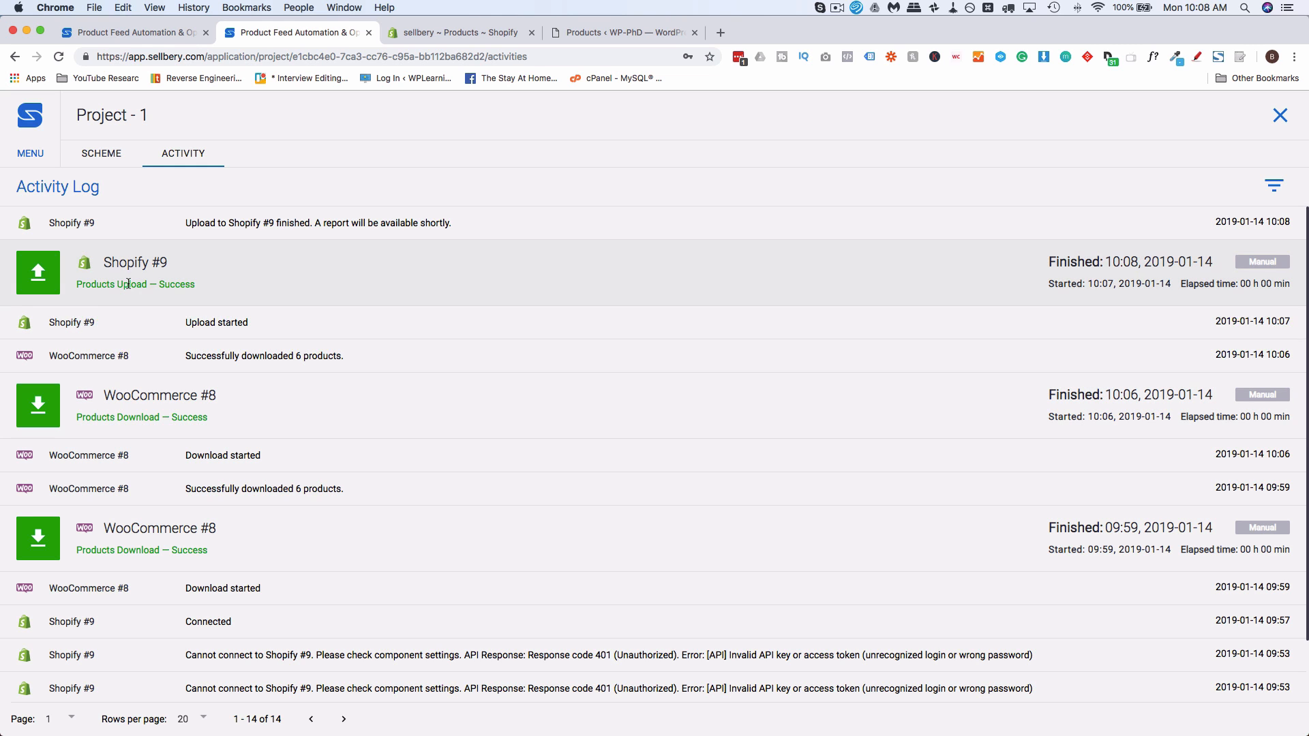
pyautogui.scroll(-2, 259, 342)
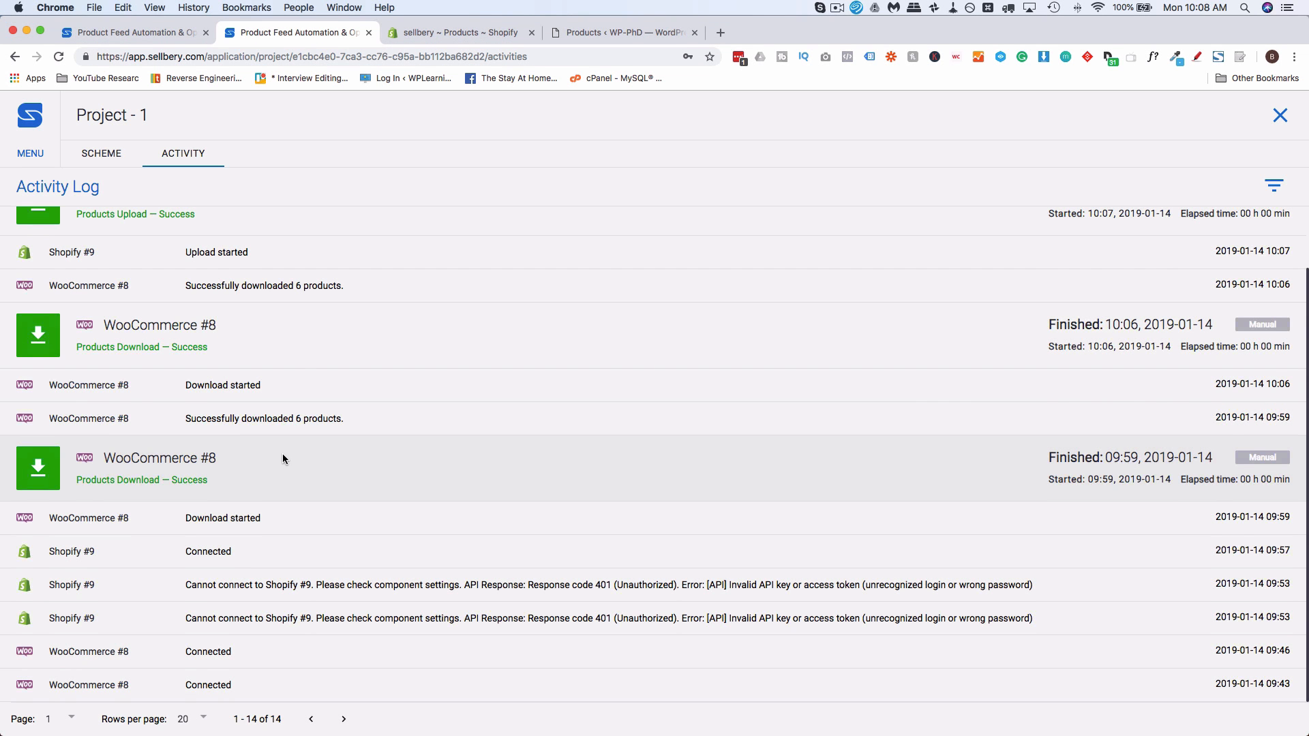
pyautogui.scroll(2, 282, 453)
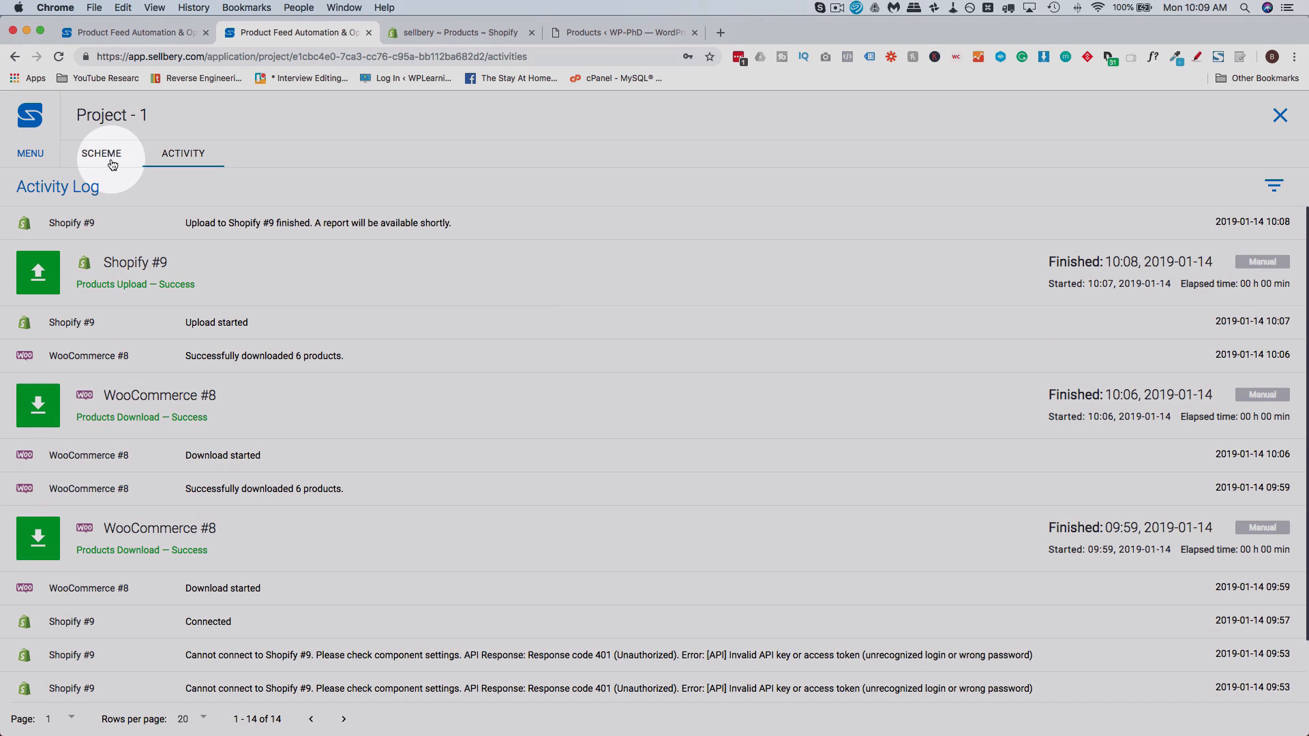
pyautogui.click(103, 152)
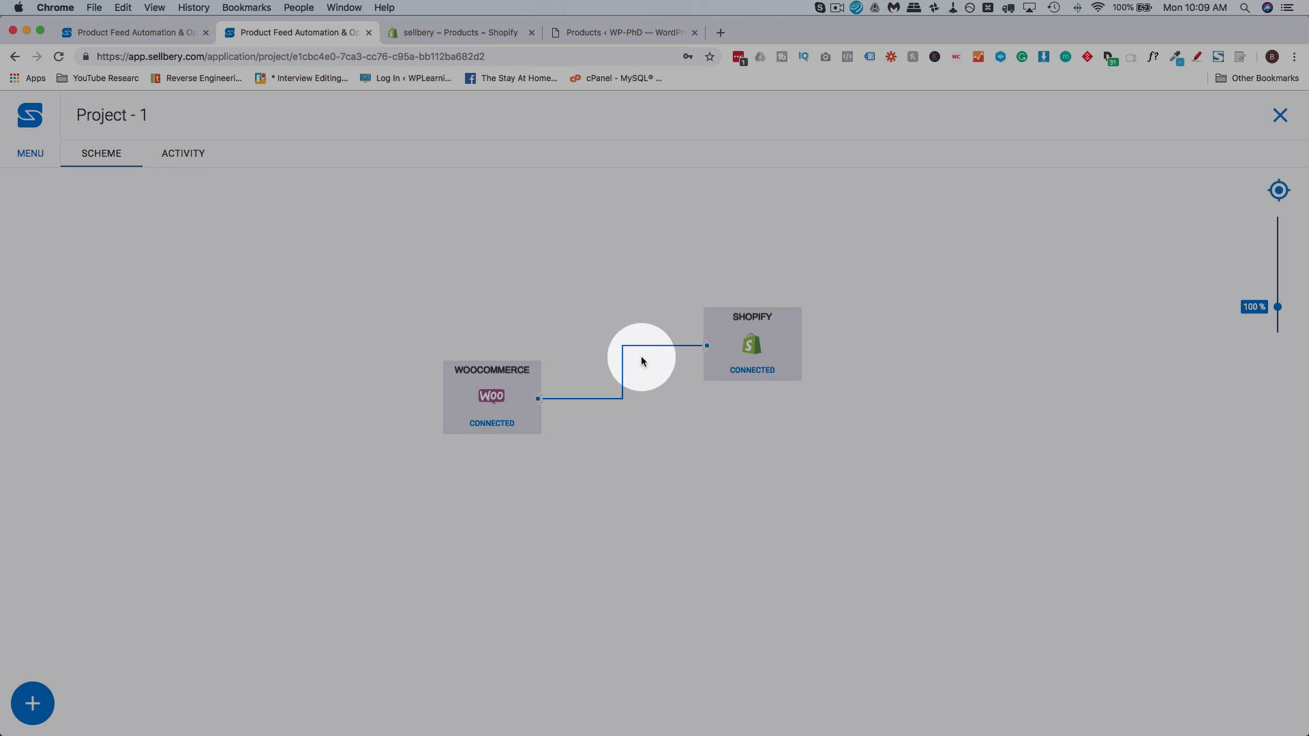
# Reload the product list in the Shopify admin and check the title and description of Cool Summer Plain T-Shirt
pyautogui.click(473, 34)
pyautogui.click(58, 57)
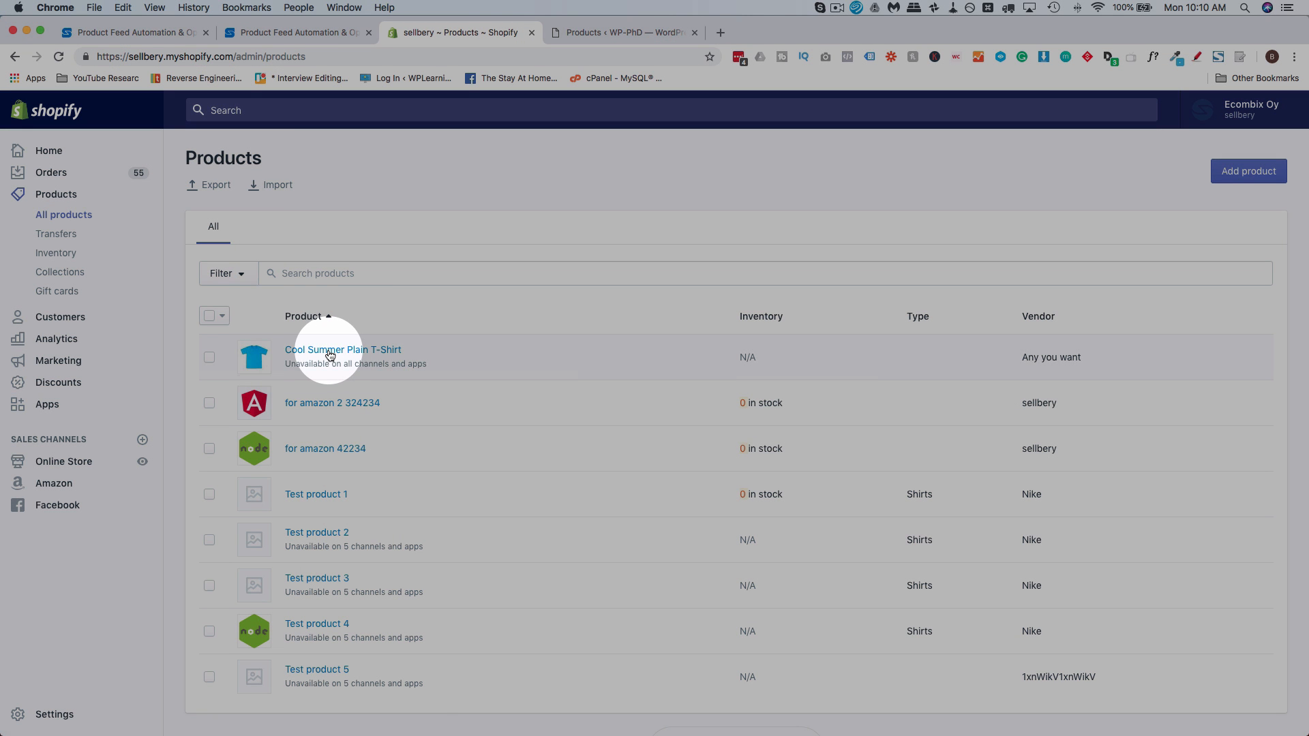
pyautogui.click(329, 352)
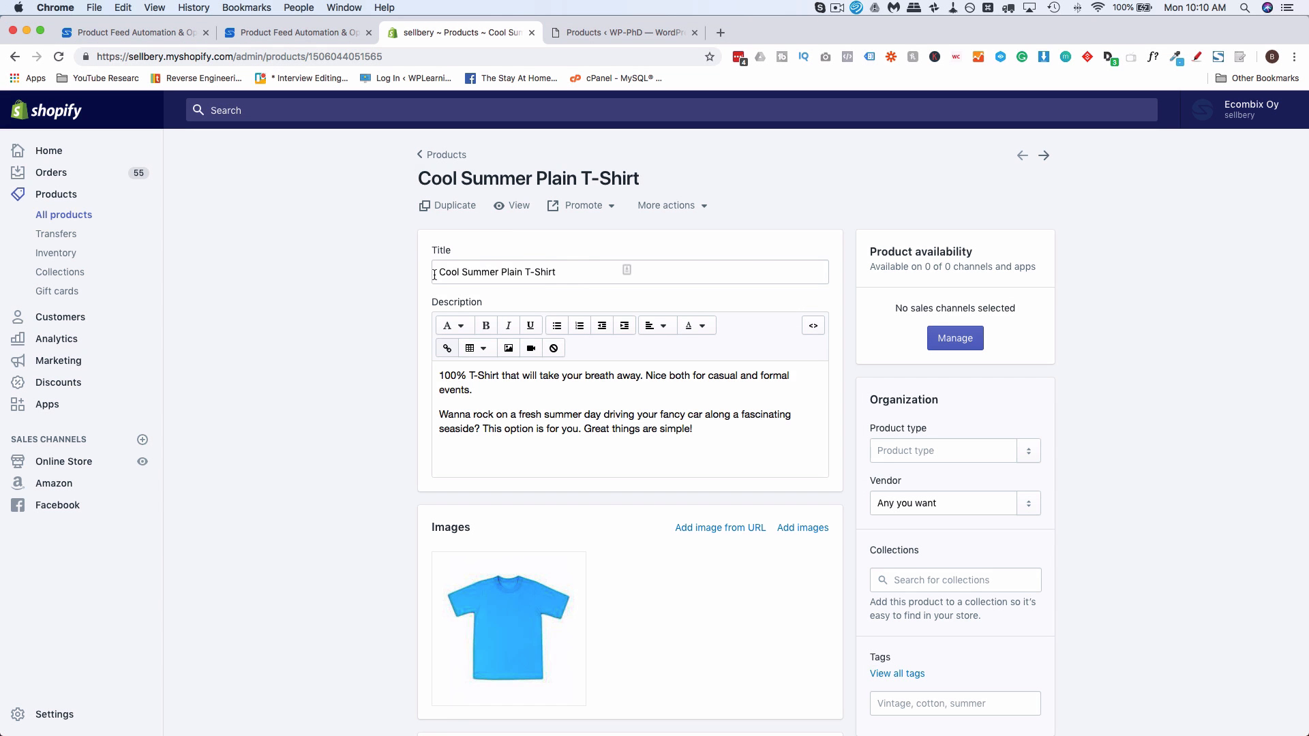
pyautogui.tripleClick(633, 268)
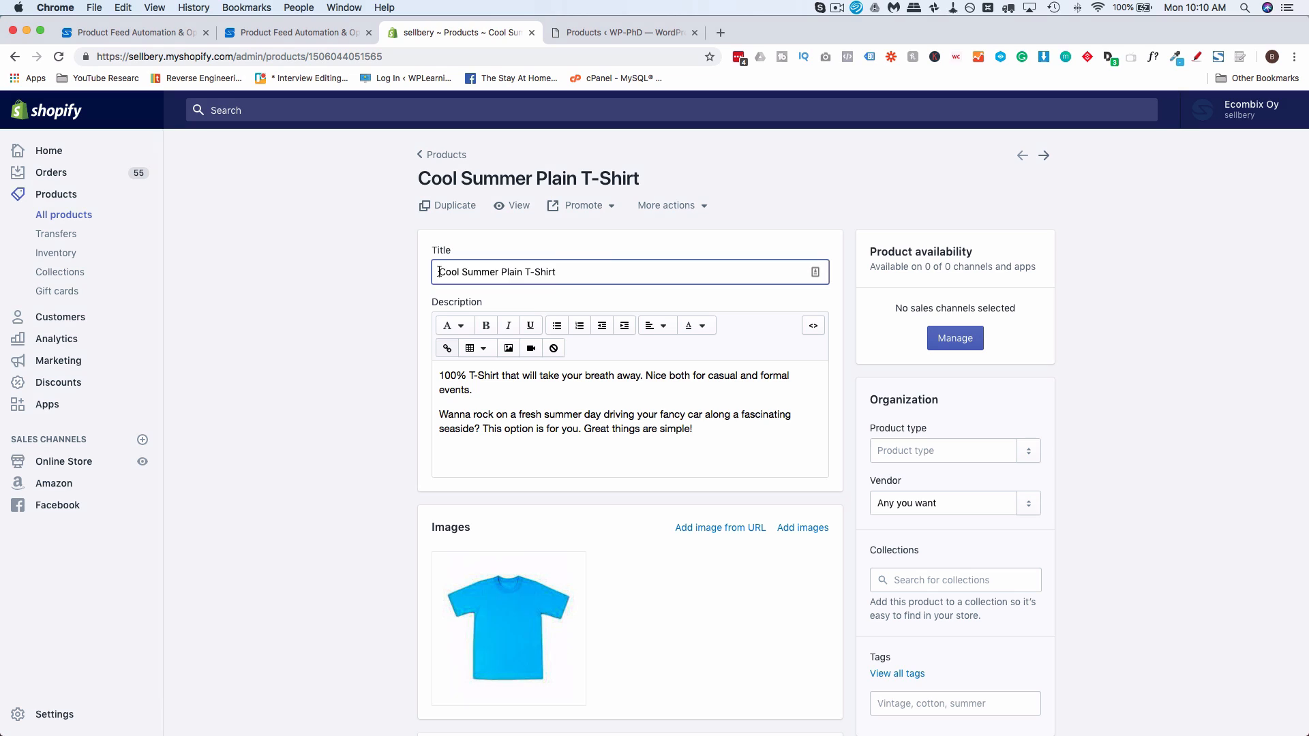
pyautogui.moveTo(692, 431); pyautogui.dragTo(436, 390)
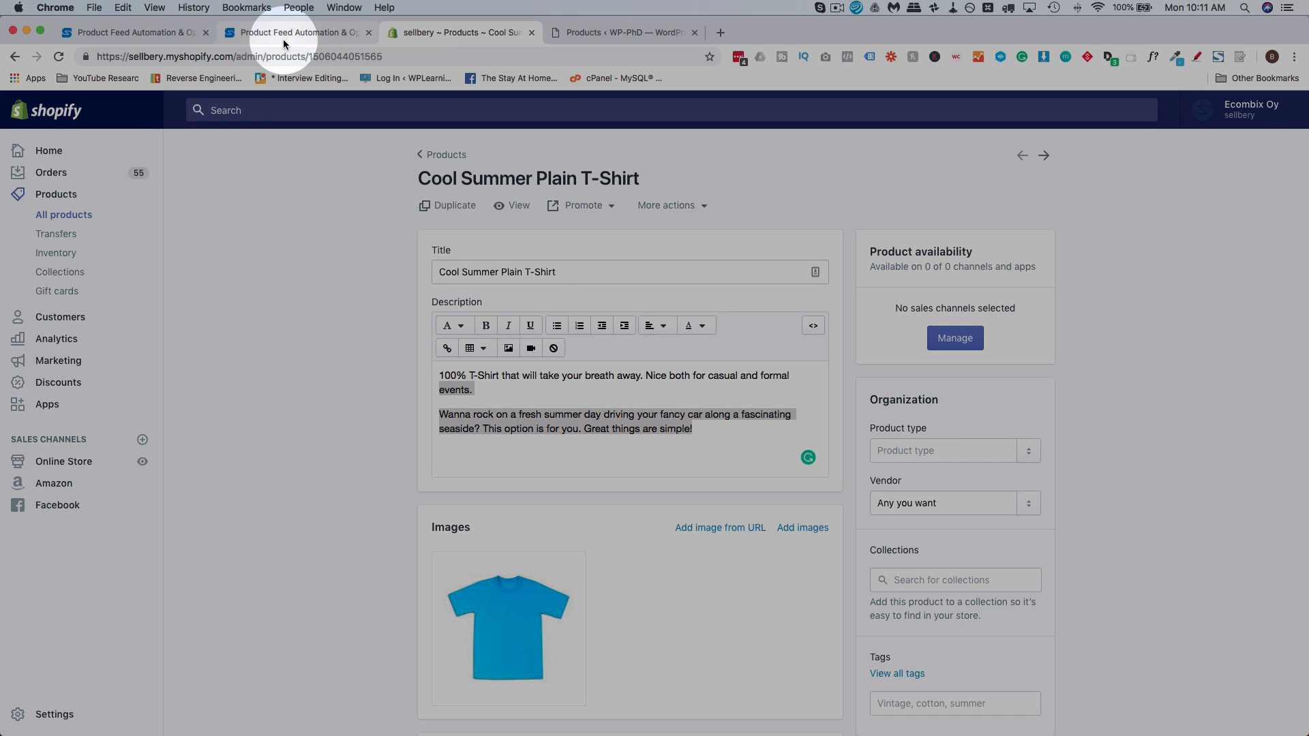
# Open the Sellbery pricing page and compare monthly with annual billing and the 100 SKU plan with the 5000 SKU plan
pyautogui.click(284, 36)
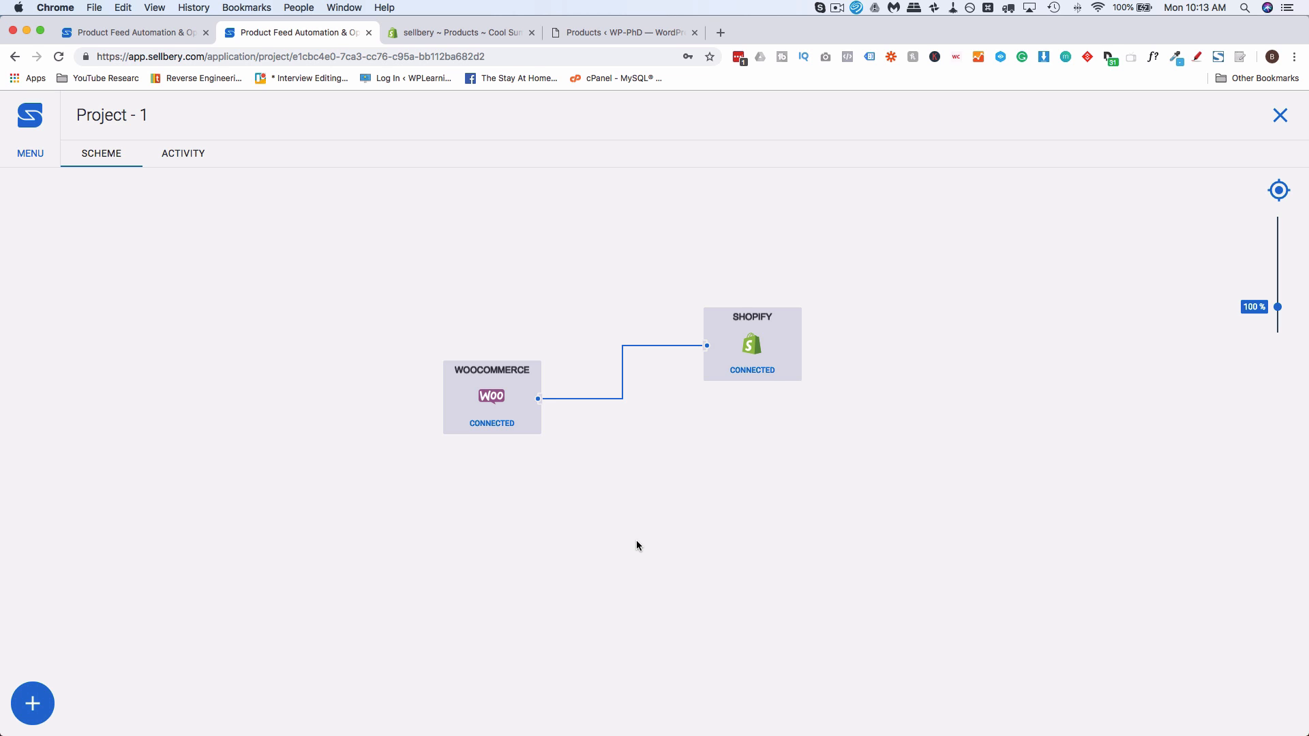
pyautogui.click(720, 32)
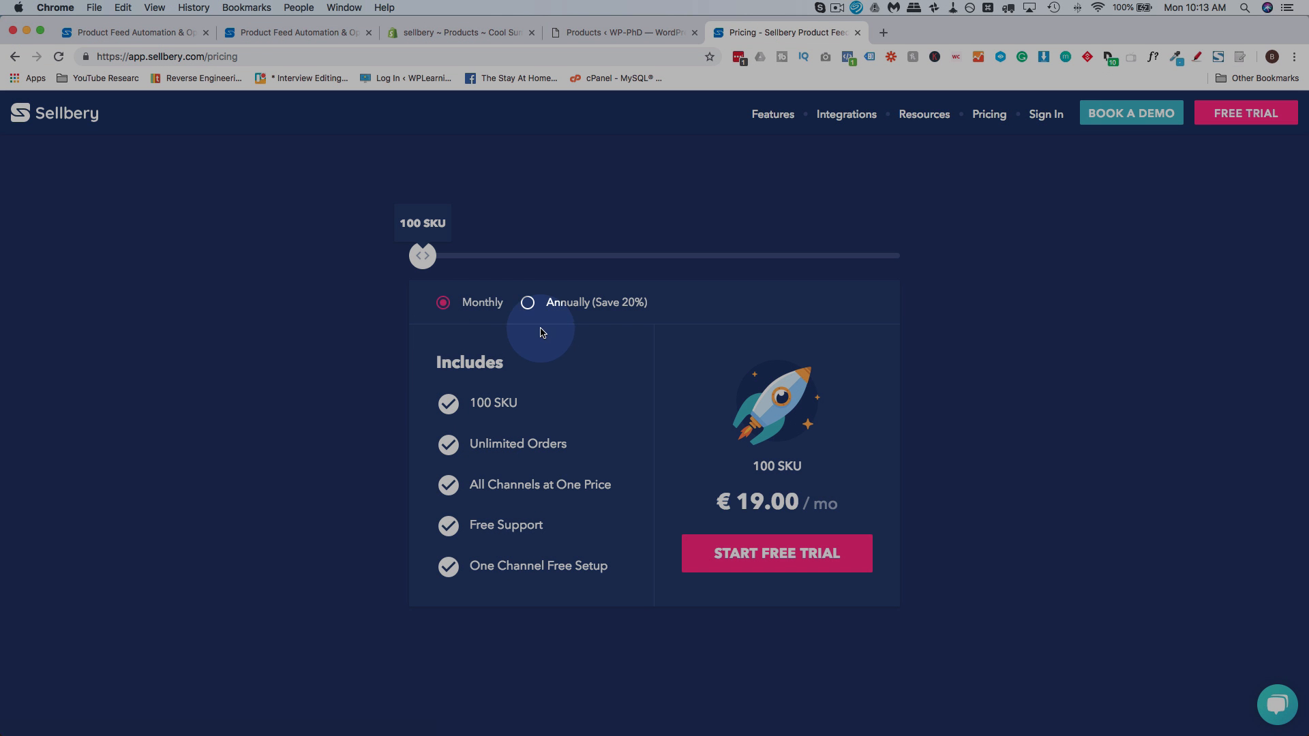
pyautogui.click(528, 303)
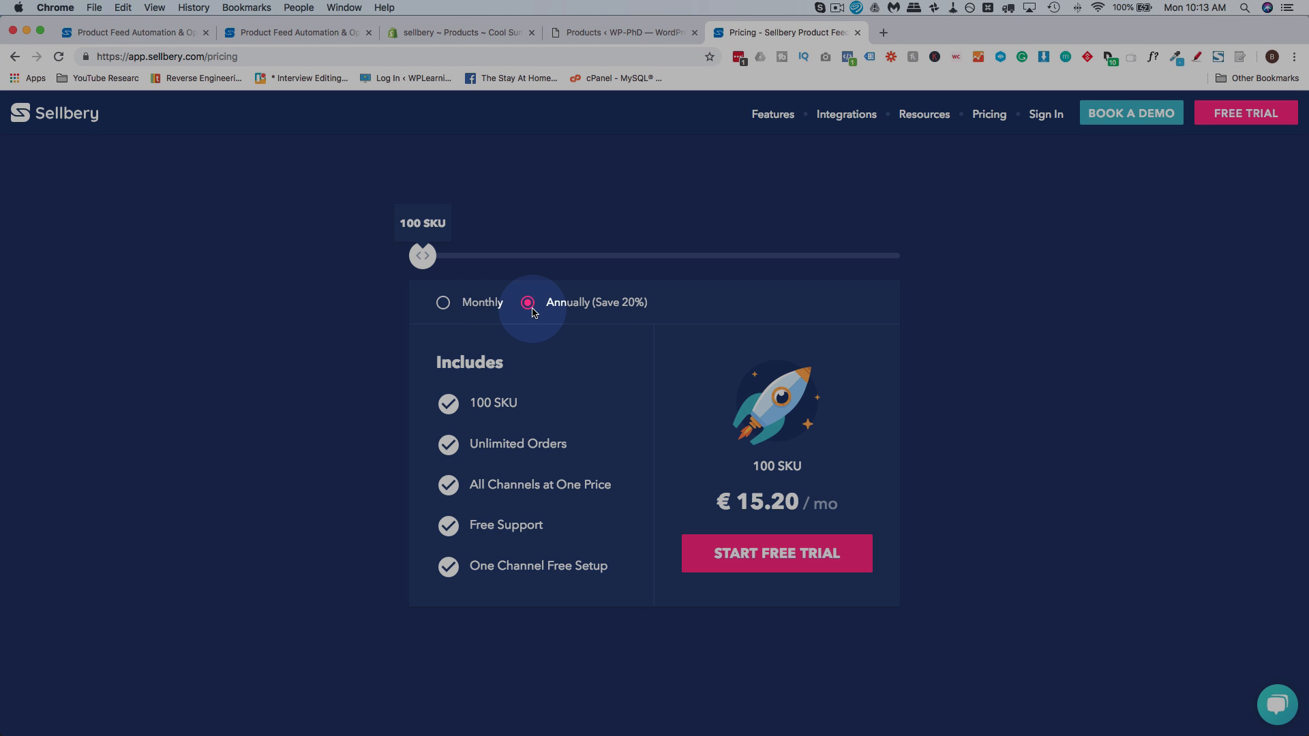
pyautogui.click(443, 302)
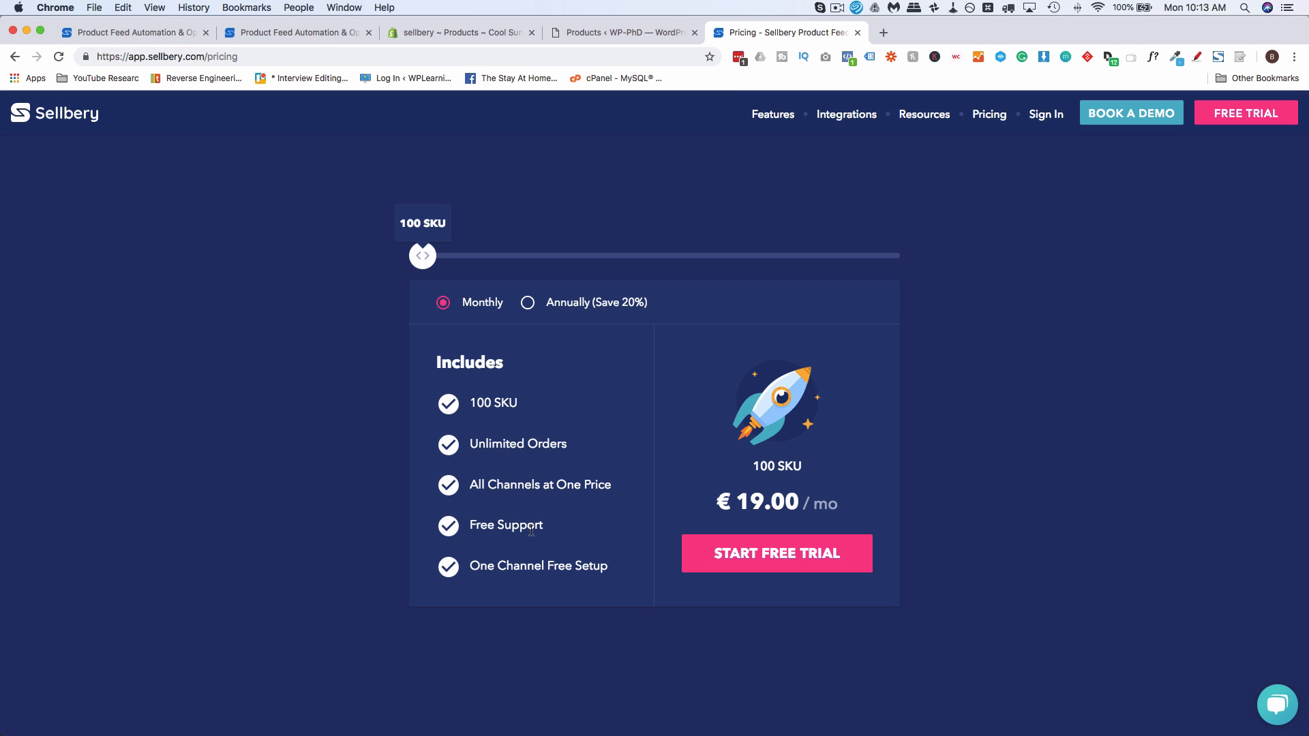
pyautogui.moveTo(422, 255); pyautogui.dragTo(570, 259)
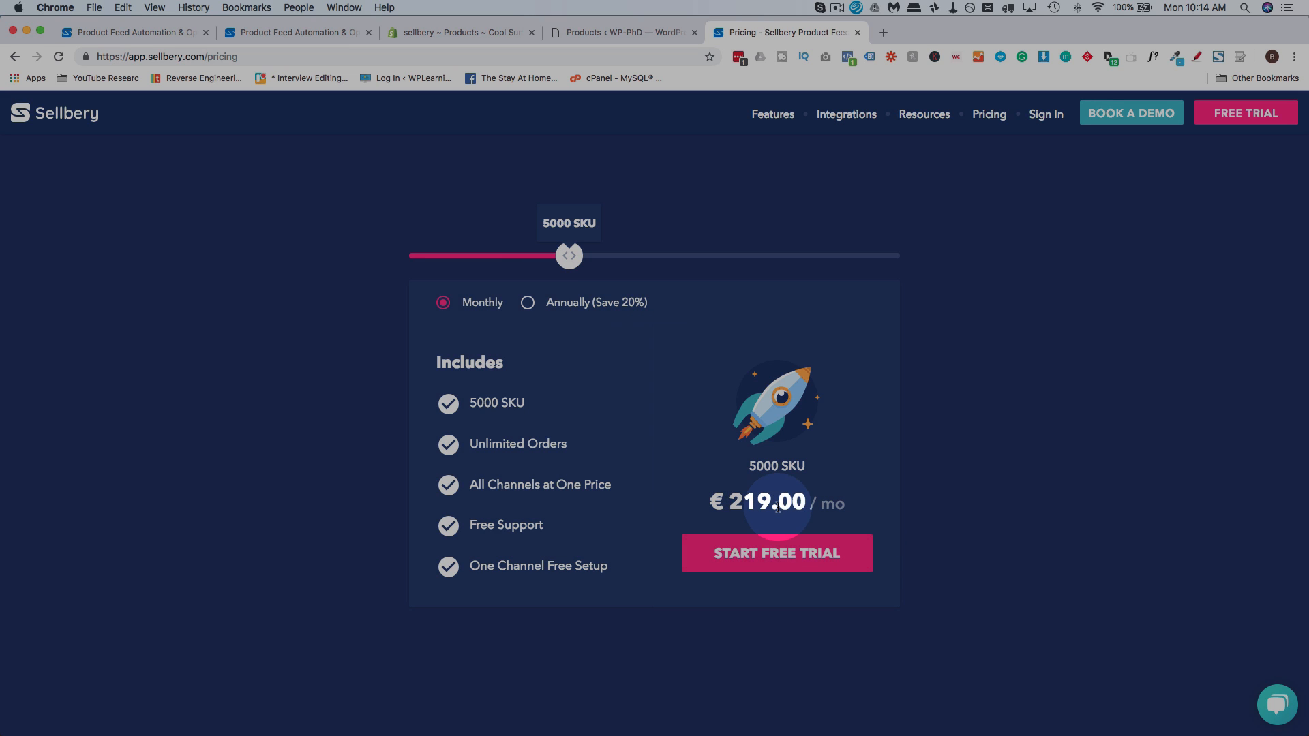
pyautogui.moveTo(570, 258); pyautogui.dragTo(413, 269)
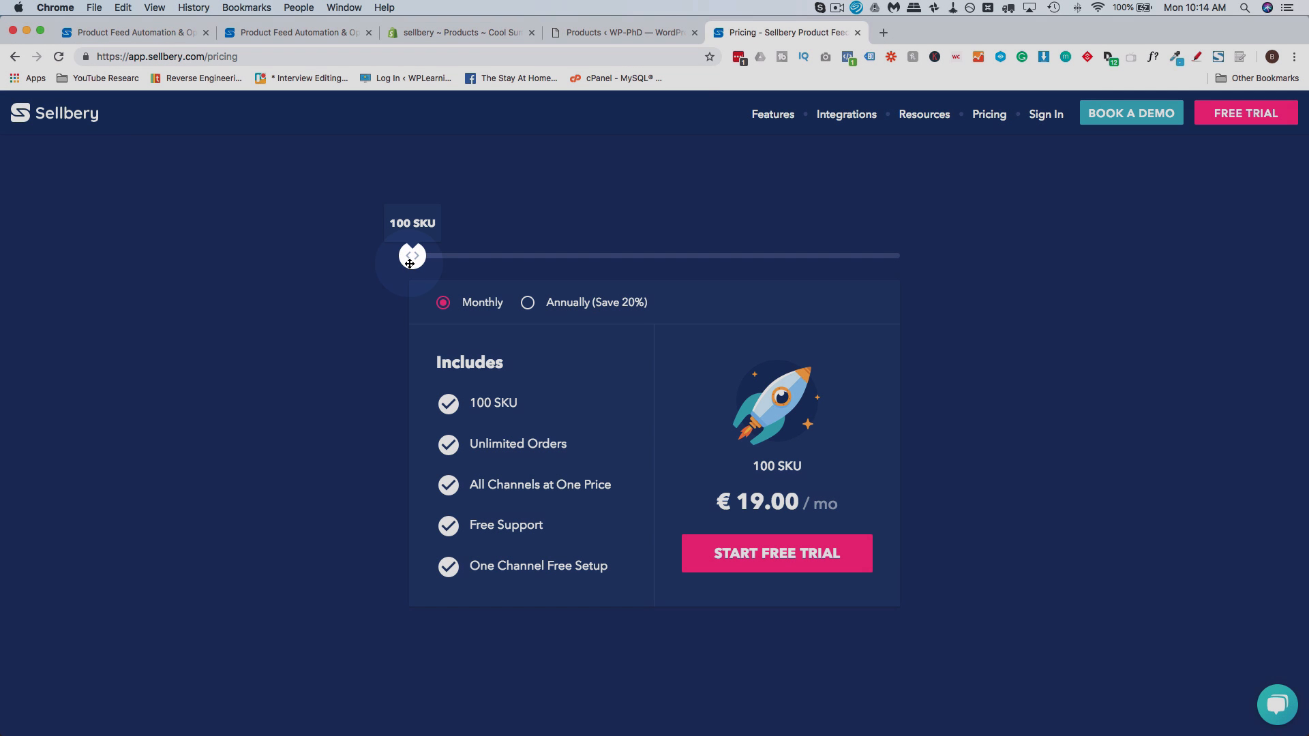
pyautogui.moveTo(419, 265); pyautogui.dragTo(564, 266)
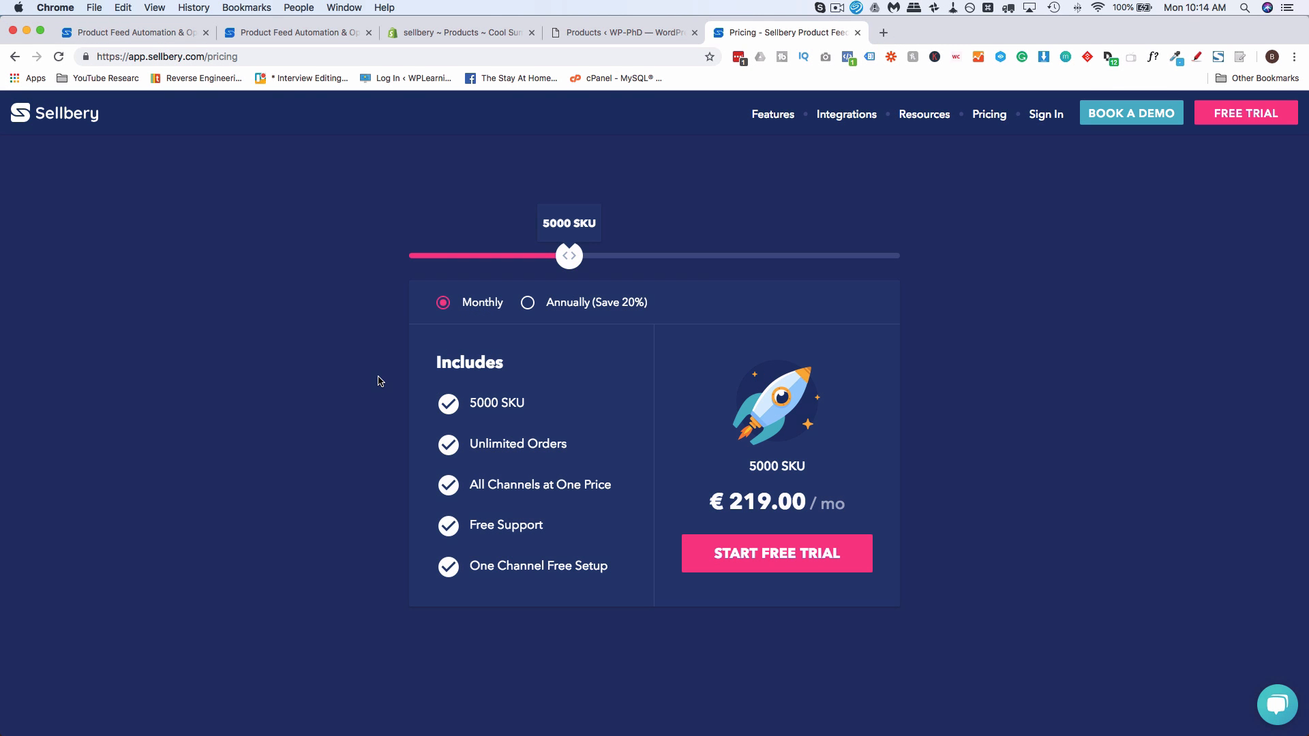